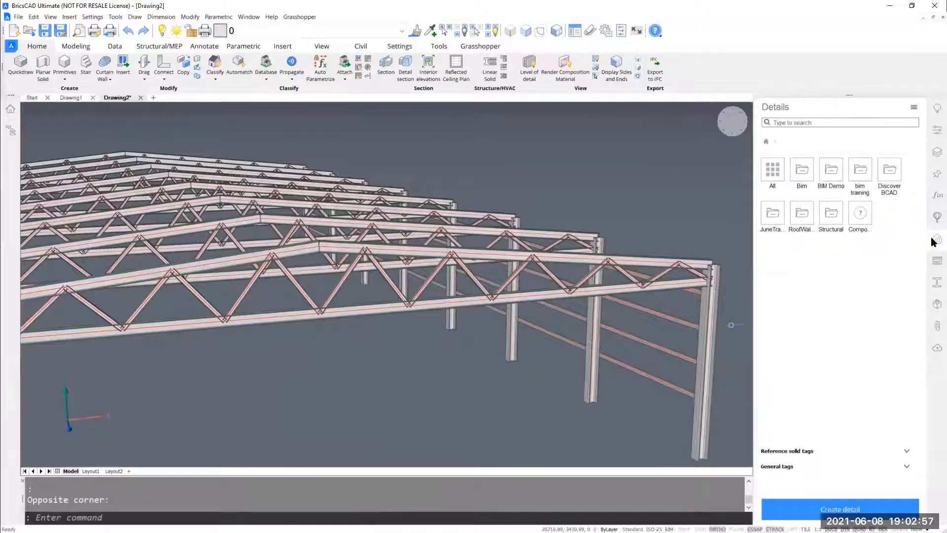
Close the Details panel and turn off the axis display of the structural members.
{"action": "left_click", "coordinate": [937, 239]}
{"action": "scroll", "coordinate": [382, 249], "scroll_direction": "up", "scroll_amount": 2}
{"action": "scroll", "coordinate": [383, 249], "scroll_direction": "up", "scroll_amount": 2}
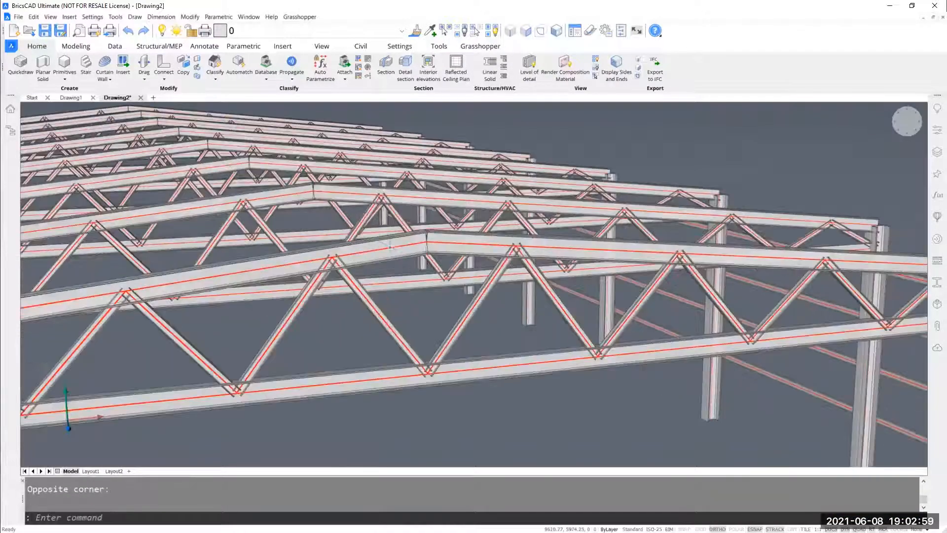
{"action": "middle_click_drag", "start_coordinate": [382, 249], "coordinate": [379, 271], "text": "shift"}
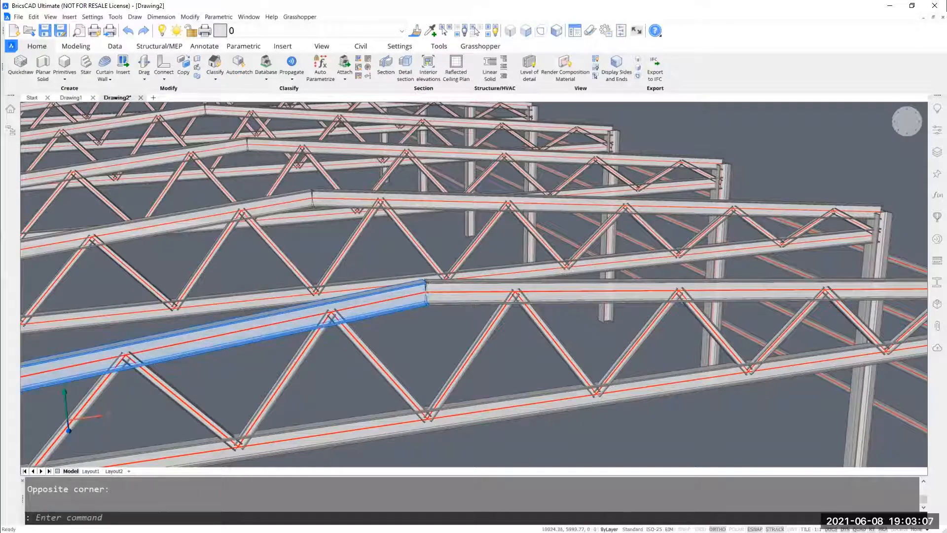
{"action": "scroll", "coordinate": [425, 290], "scroll_direction": "up", "scroll_amount": 3}
{"action": "mouse_move", "coordinate": [385, 297]}
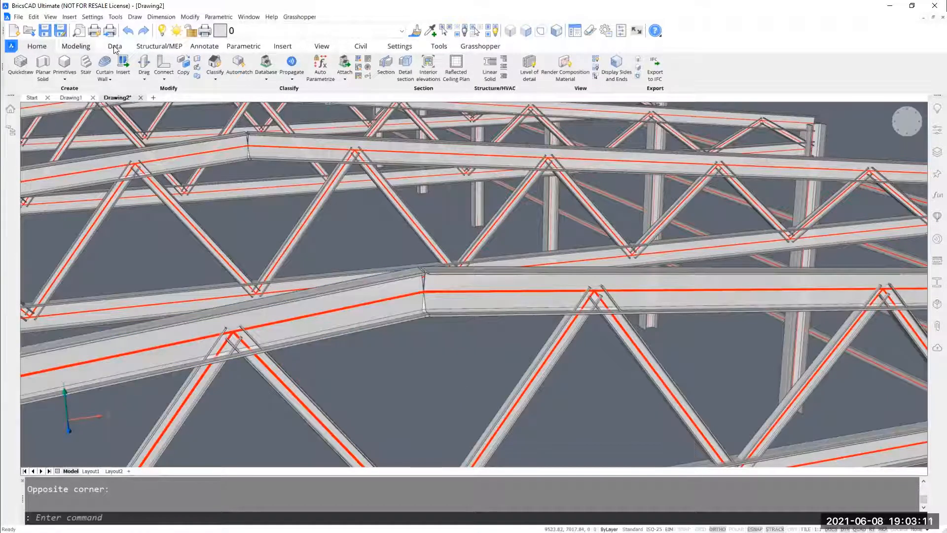
{"action": "left_click", "coordinate": [159, 46]}
{"action": "left_click", "coordinate": [327, 77]}
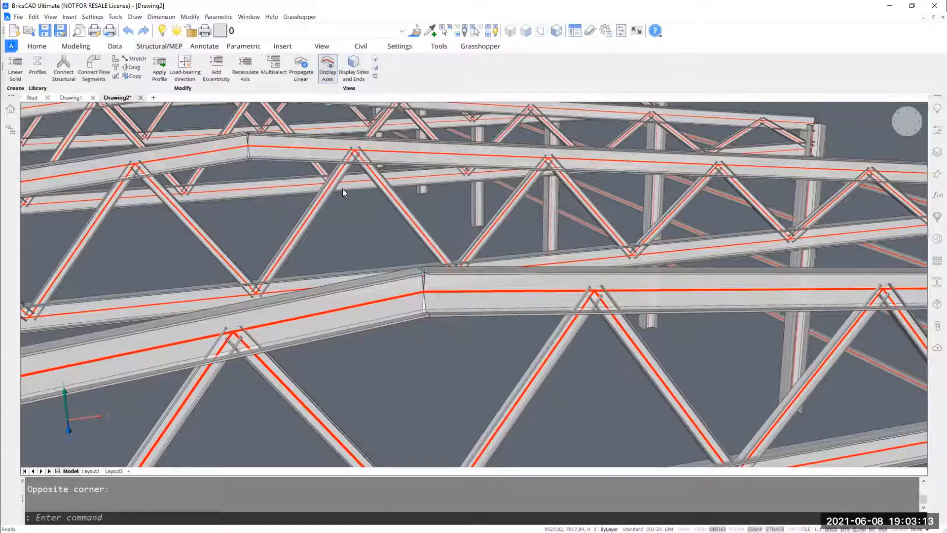
Start an L-Connect between the two top-chord beams that meet at the ridge of the front truss.
{"action": "scroll", "coordinate": [446, 296], "scroll_direction": "down", "scroll_amount": 3}
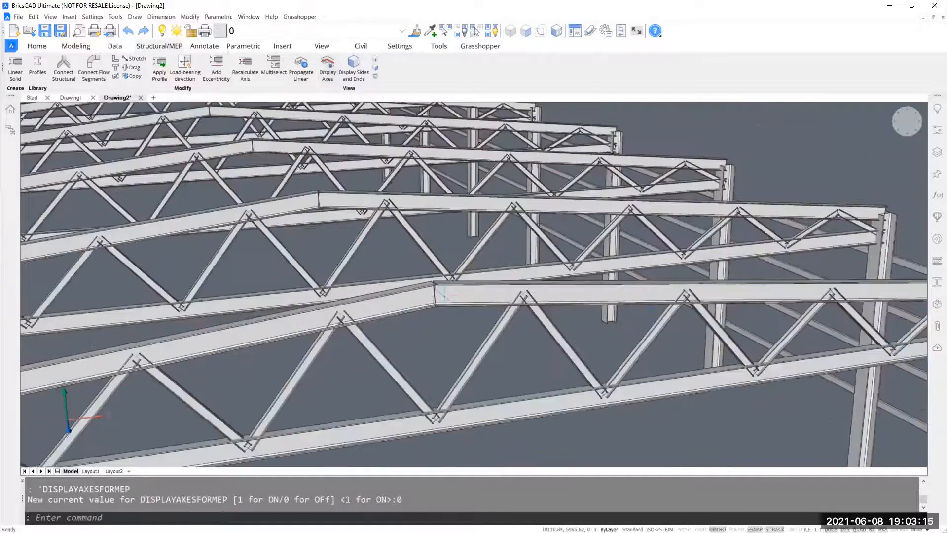
{"action": "middle_click_drag", "start_coordinate": [437, 309], "coordinate": [392, 302], "text": "shift"}
{"action": "scroll", "coordinate": [400, 294], "scroll_direction": "up", "scroll_amount": 5}
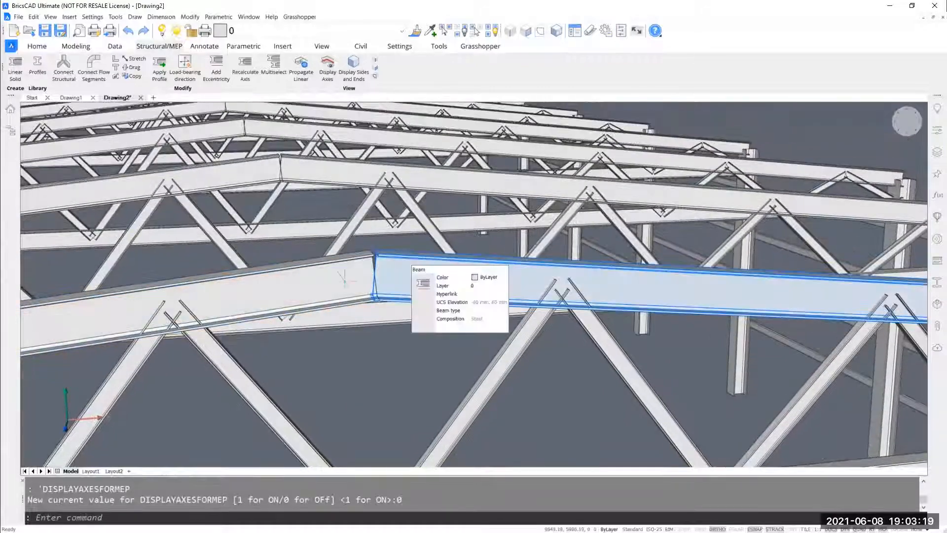
{"action": "scroll", "coordinate": [388, 275], "scroll_direction": "up", "scroll_amount": 2}
{"action": "scroll", "coordinate": [388, 275], "scroll_direction": "up", "scroll_amount": 1}
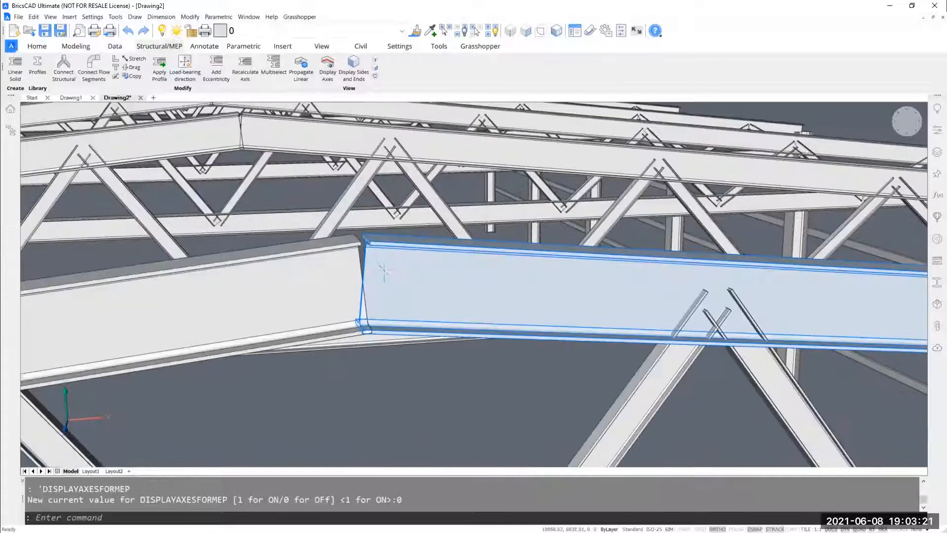
{"action": "scroll", "coordinate": [384, 270], "scroll_direction": "down", "scroll_amount": 3}
{"action": "middle_click_drag", "start_coordinate": [386, 270], "coordinate": [419, 299], "text": "shift"}
{"action": "left_click", "coordinate": [365, 288]}
{"action": "left_click", "coordinate": [419, 290]}
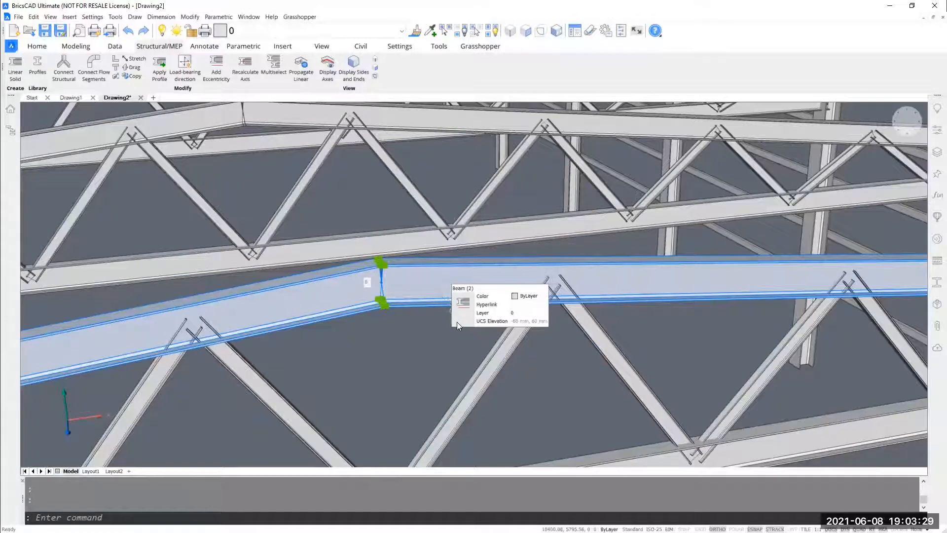
{"action": "mouse_move", "coordinate": [457, 322]}
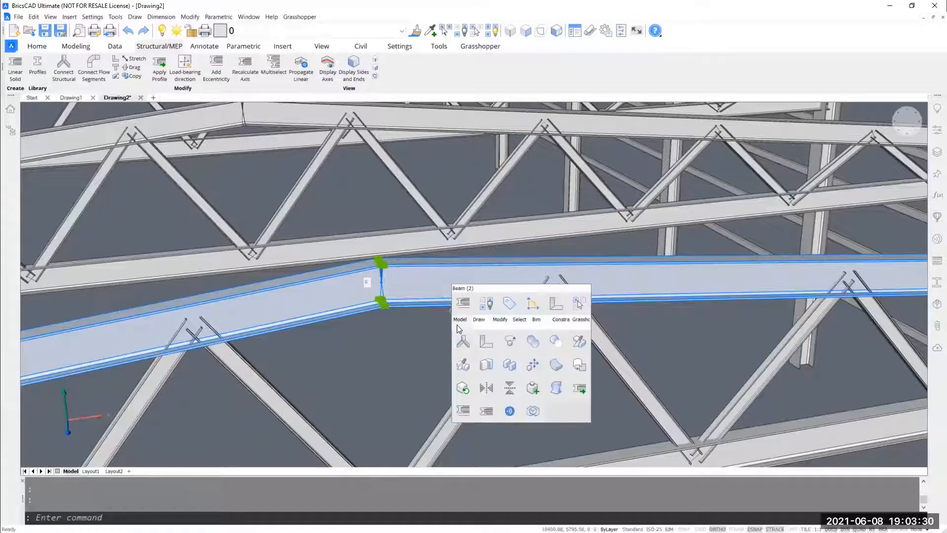
{"action": "left_click", "coordinate": [486, 341]}
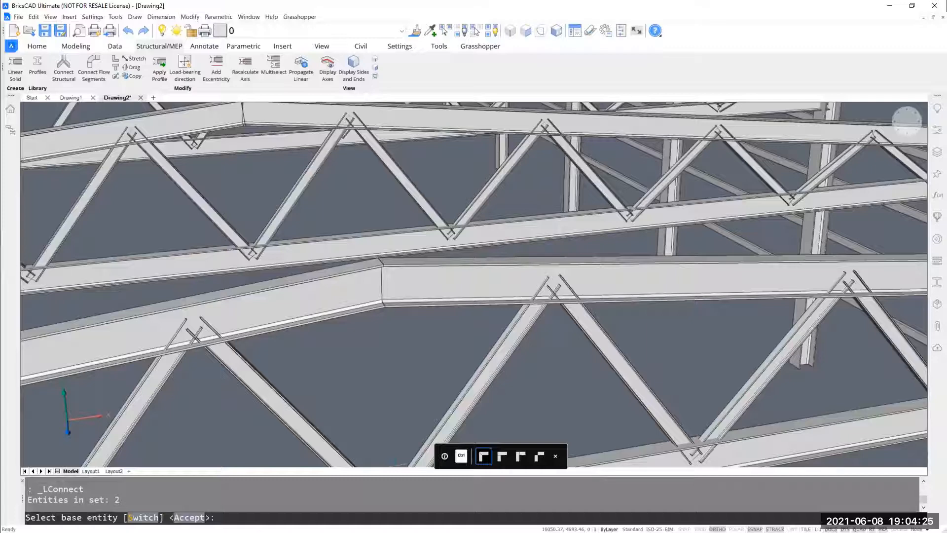
Switch through the L-Connect variants, including the alternate base beams, and accept the mitred joint at the ridge.
{"action": "type", "text": "S"}
{"action": "key", "text": "Return"}
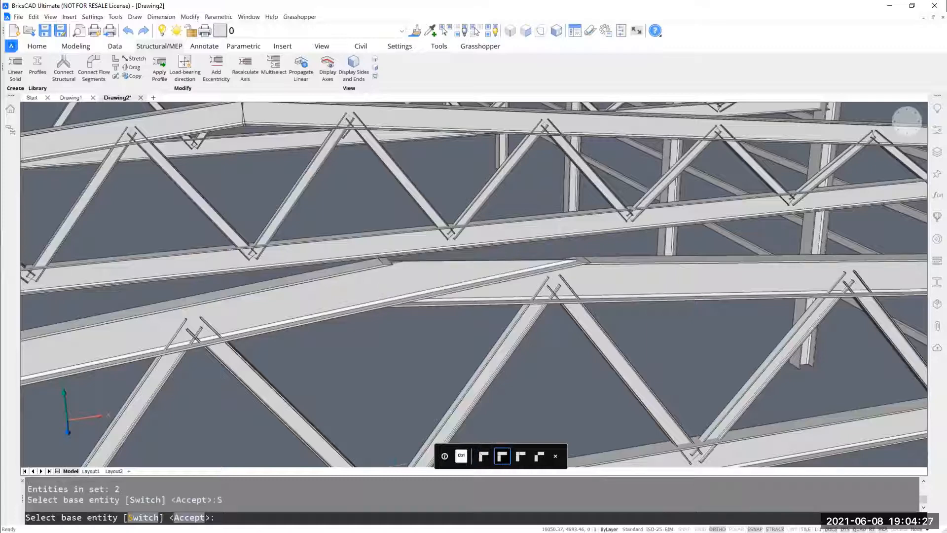
{"action": "type", "text": "S"}
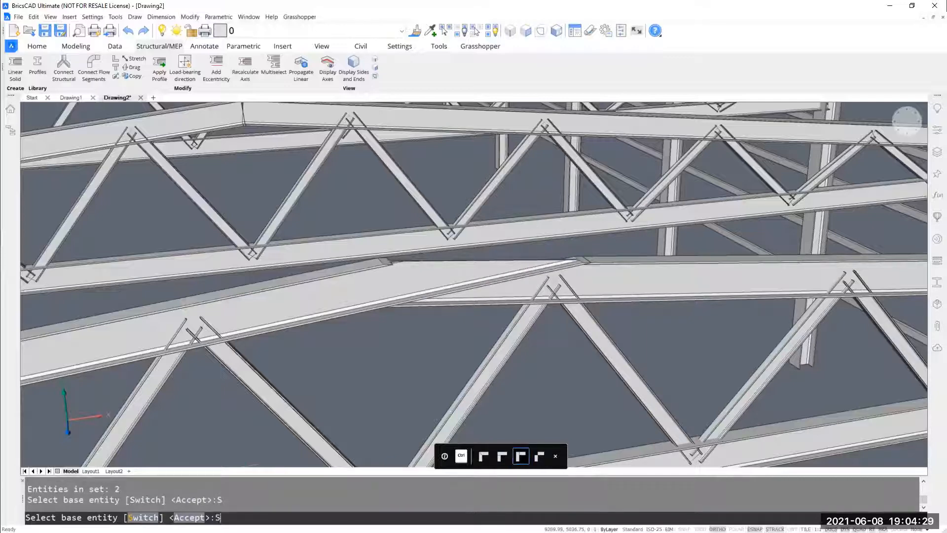
{"action": "key", "text": "Return"}
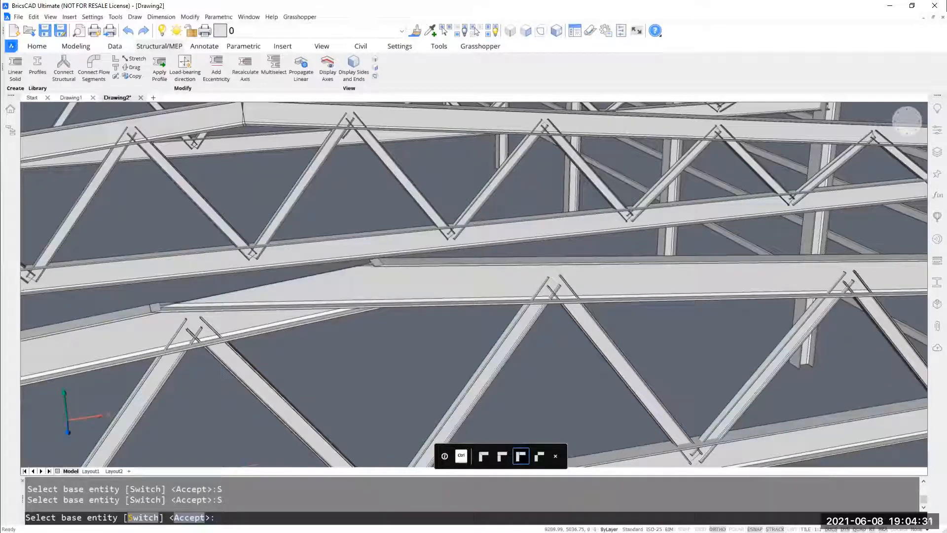
{"action": "key", "text": "ctrl"}
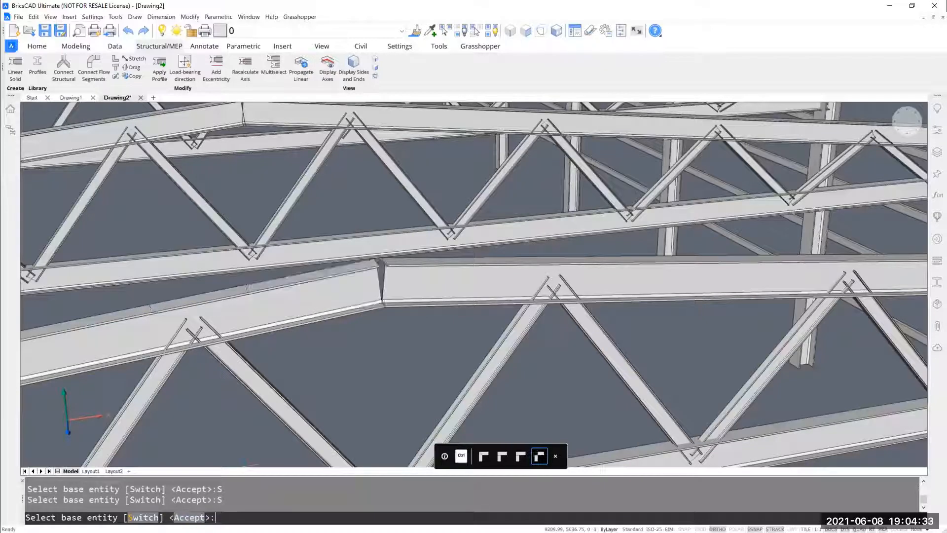
{"action": "key", "text": "ctrl"}
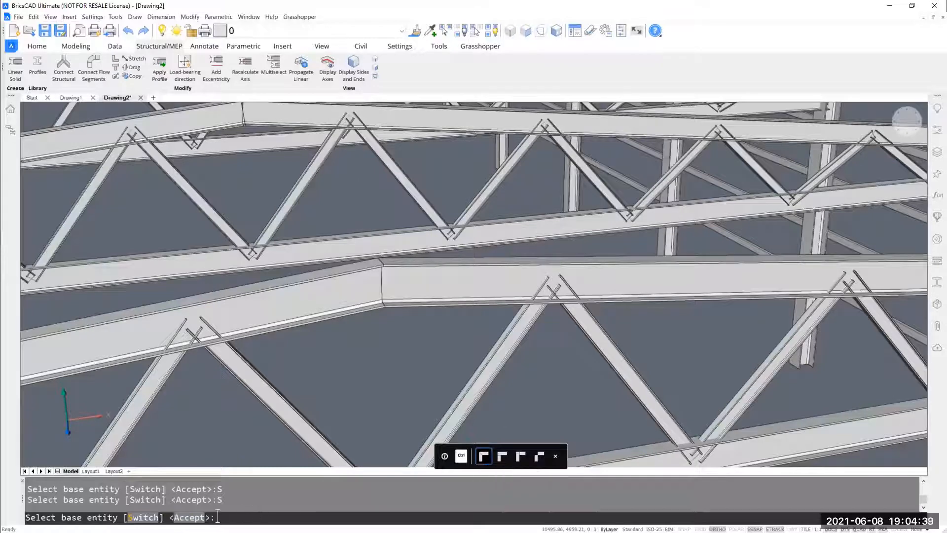
{"action": "key", "text": "Return"}
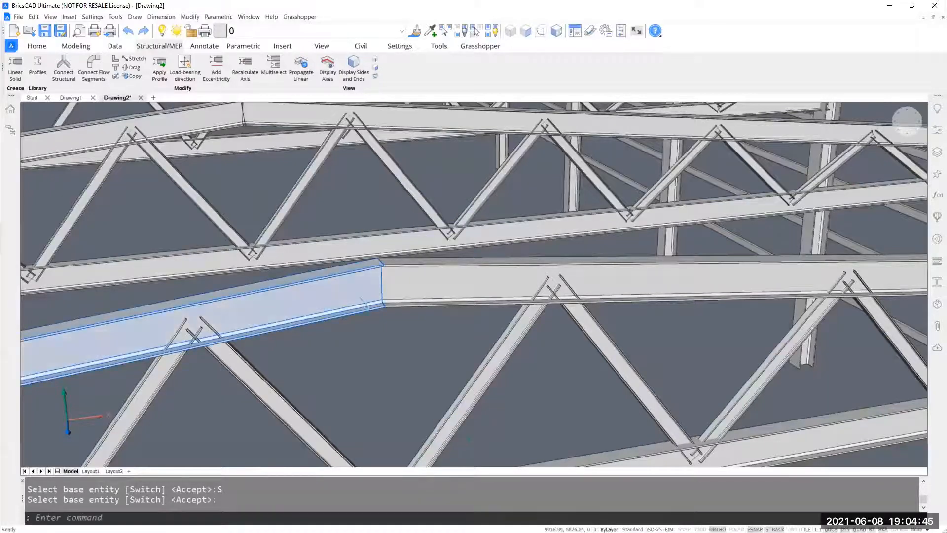
Propagate the ridge joint to all suggested trusses, using the front truss's two top-chord beams as reference solids and no detail objects.
{"action": "scroll", "coordinate": [346, 296], "scroll_direction": "down", "scroll_amount": 5}
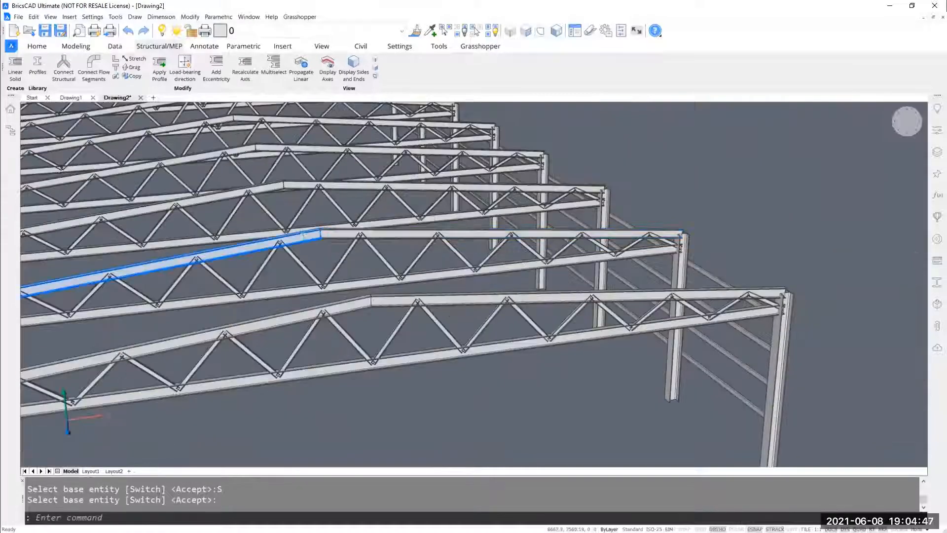
{"action": "middle_click_drag", "start_coordinate": [271, 117], "coordinate": [419, 141]}
{"action": "right_click", "coordinate": [595, 379]}
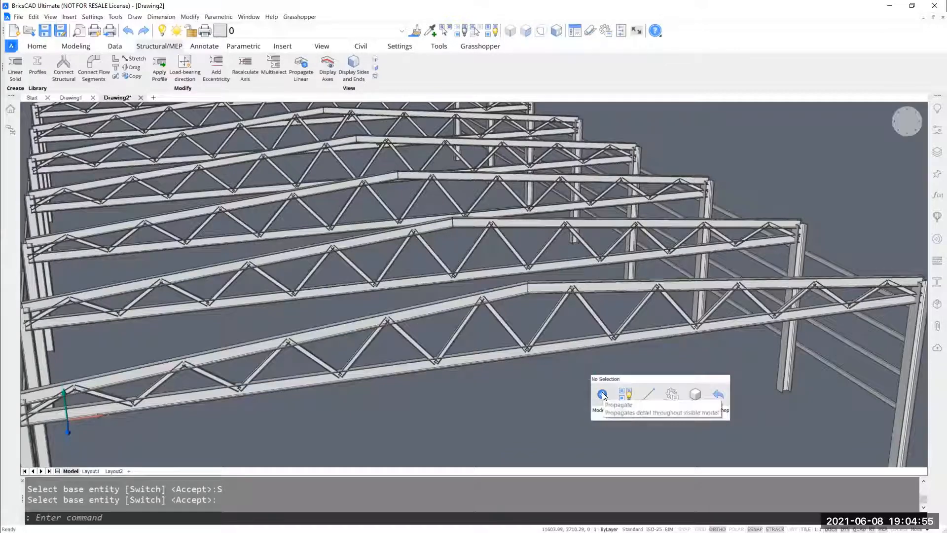
{"action": "left_click", "coordinate": [603, 395]}
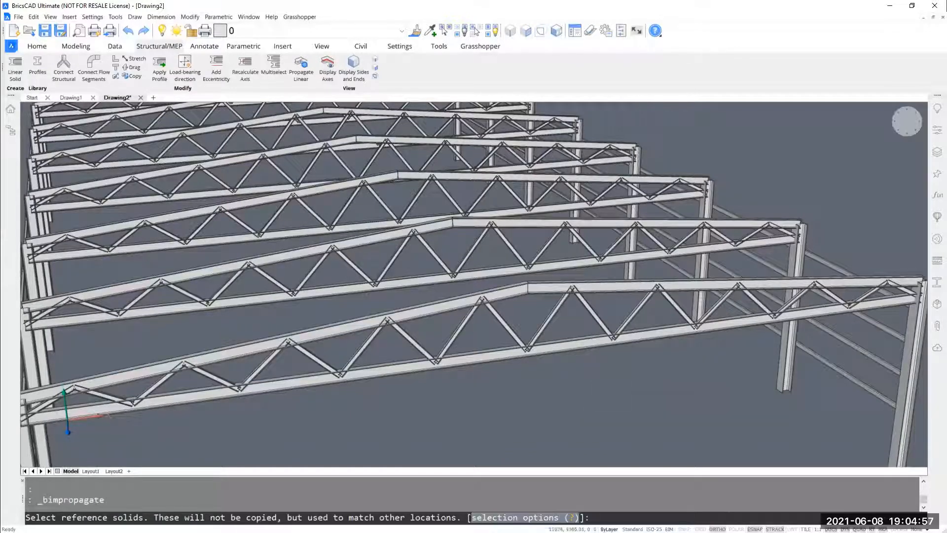
{"action": "scroll", "coordinate": [536, 284], "scroll_direction": "up", "scroll_amount": 3}
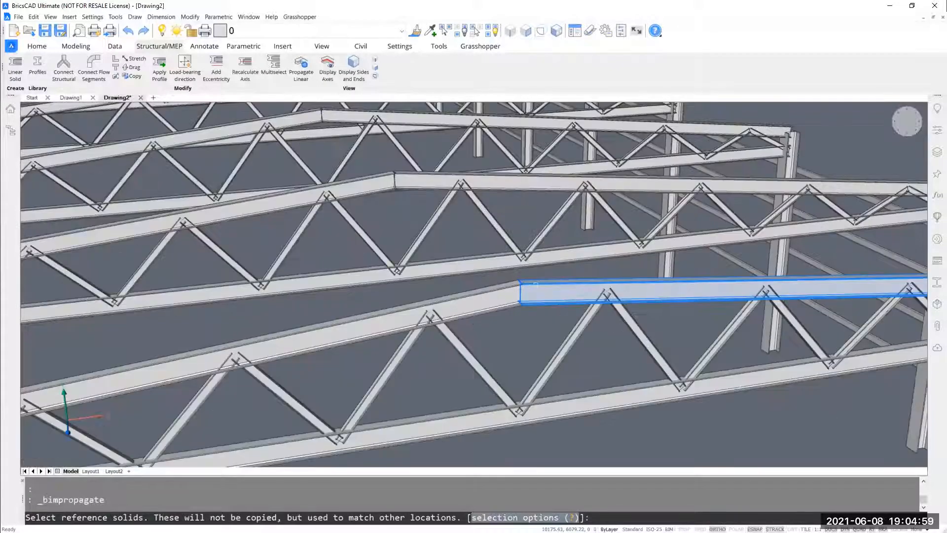
{"action": "left_click", "coordinate": [536, 284]}
{"action": "left_click", "coordinate": [499, 294]}
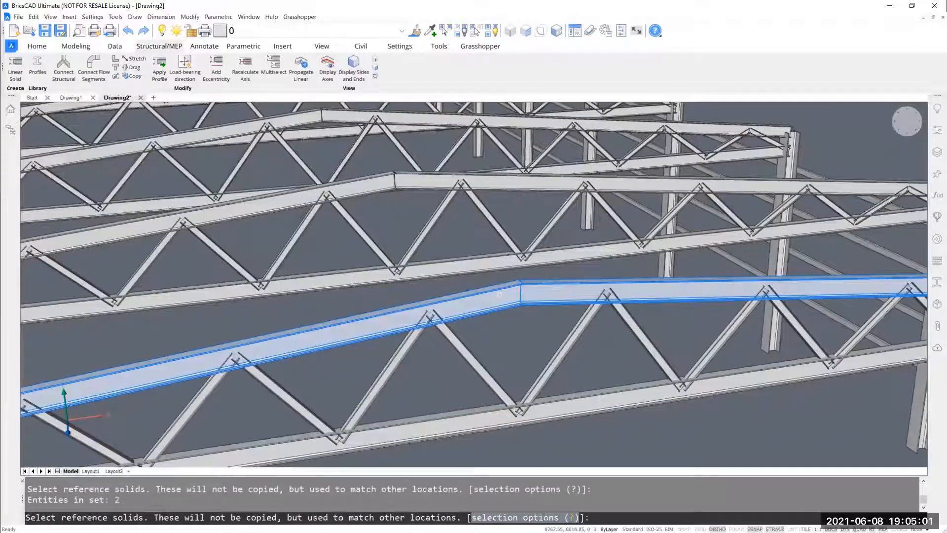
{"action": "key", "text": "Return"}
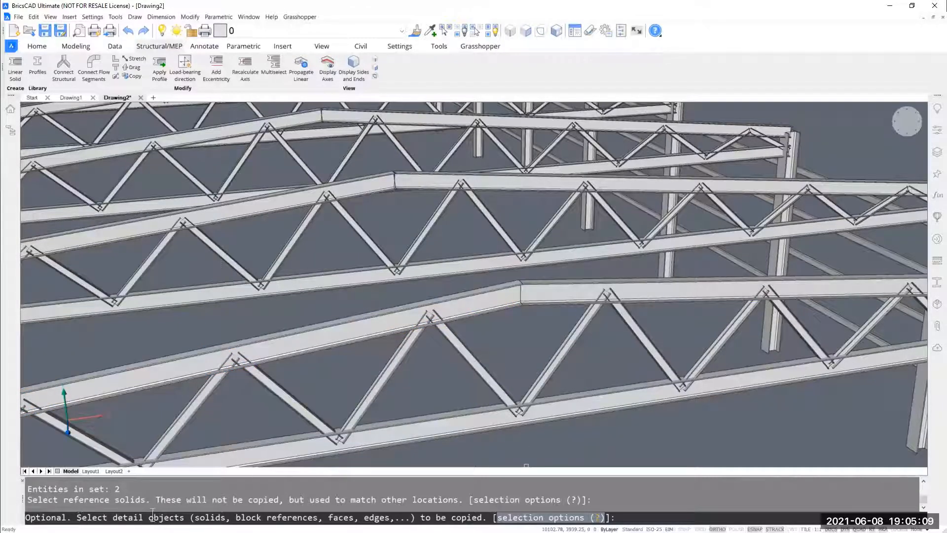
{"action": "key", "text": "Return"}
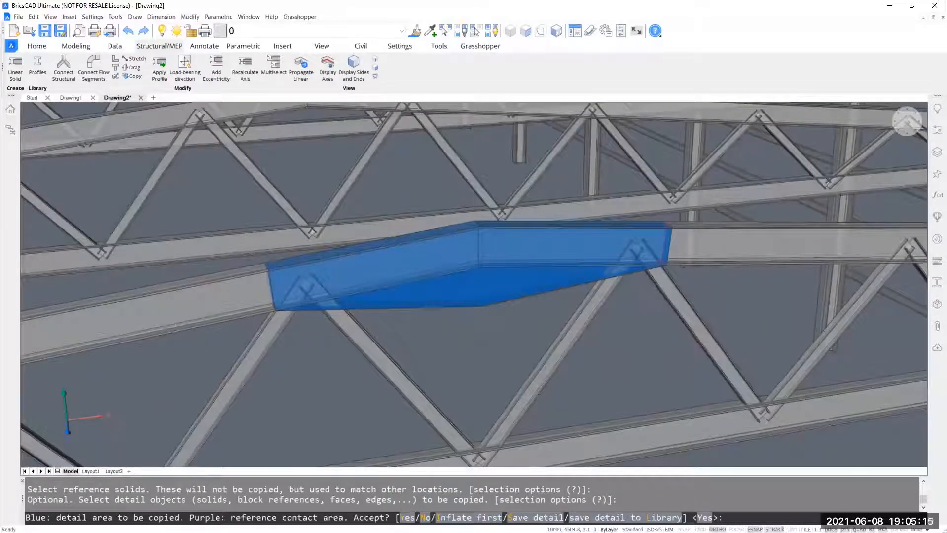
{"action": "key", "text": "Return"}
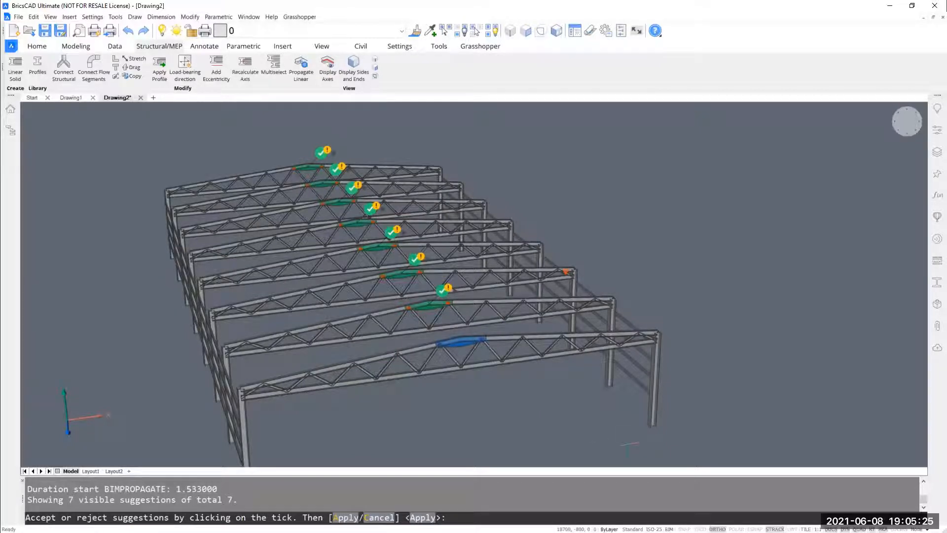
{"action": "key", "text": "Return"}
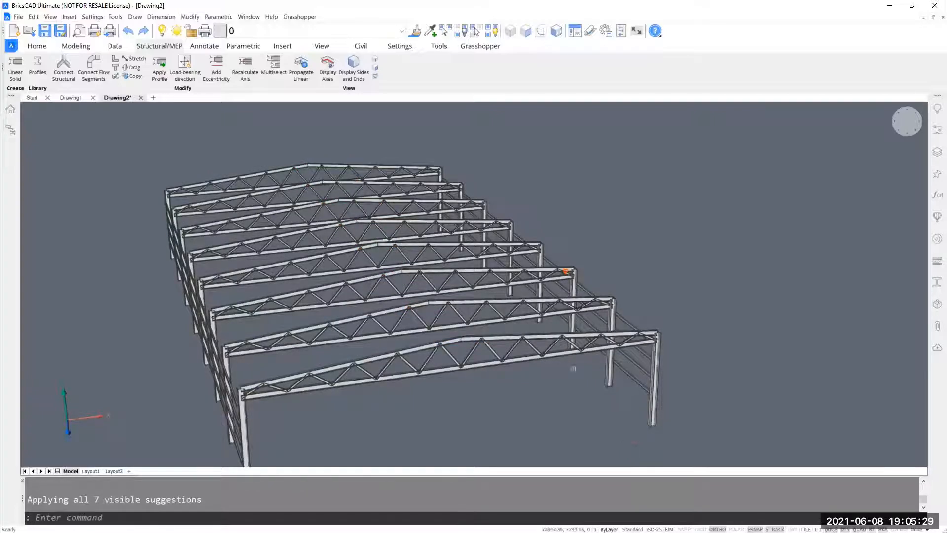
Examine the ridge joints on the other trusses along the building after the propagation.
{"action": "scroll", "coordinate": [311, 171], "scroll_direction": "up", "scroll_amount": 4}
{"action": "scroll", "coordinate": [311, 172], "scroll_direction": "up", "scroll_amount": 5}
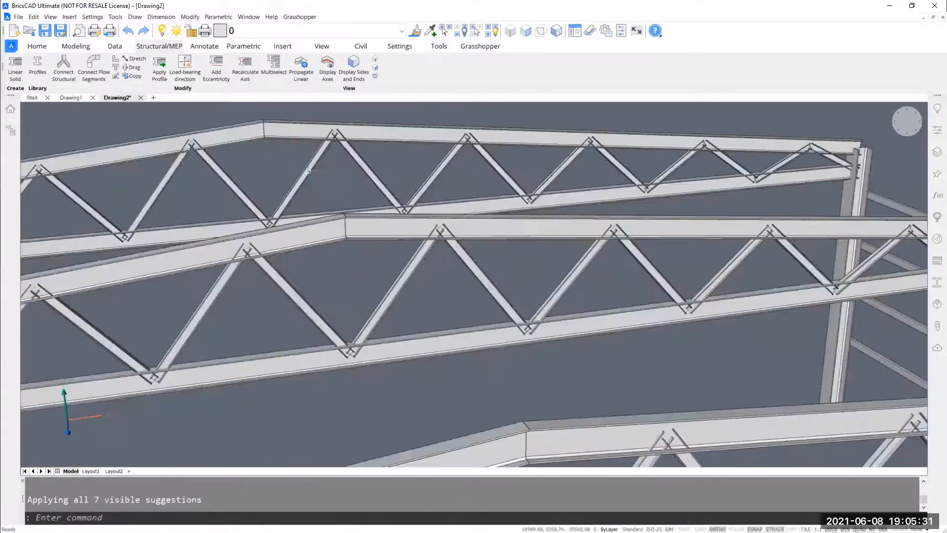
{"action": "scroll", "coordinate": [323, 208], "scroll_direction": "down", "scroll_amount": 3}
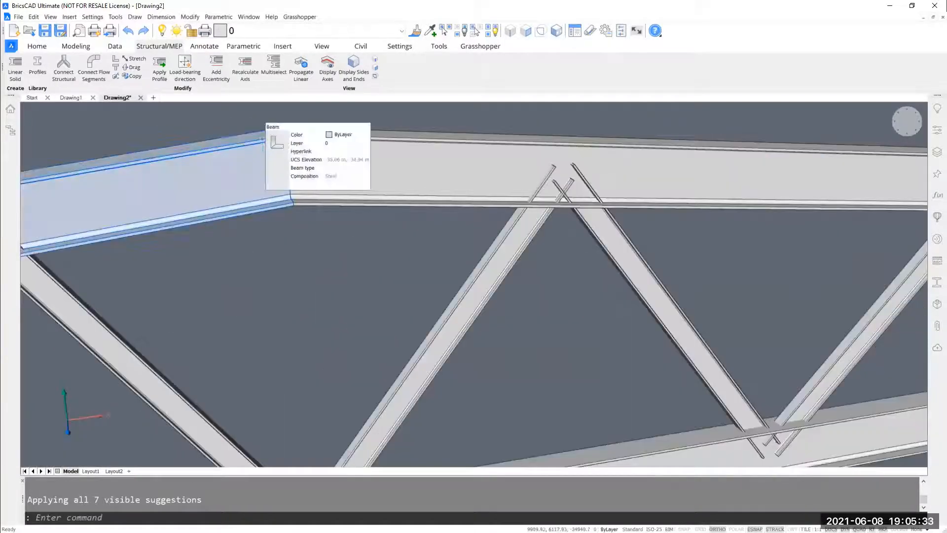
{"action": "scroll", "coordinate": [362, 250], "scroll_direction": "down", "scroll_amount": 5}
{"action": "scroll", "coordinate": [381, 232], "scroll_direction": "down", "scroll_amount": 5}
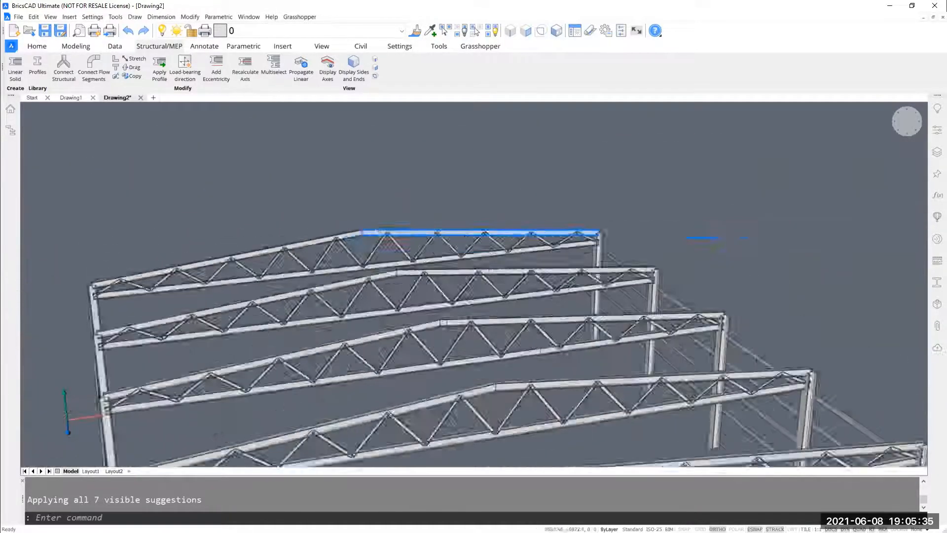
{"action": "middle_click_drag", "start_coordinate": [734, 141], "coordinate": [721, 91]}
{"action": "scroll", "coordinate": [744, 140], "scroll_direction": "down", "scroll_amount": 3}
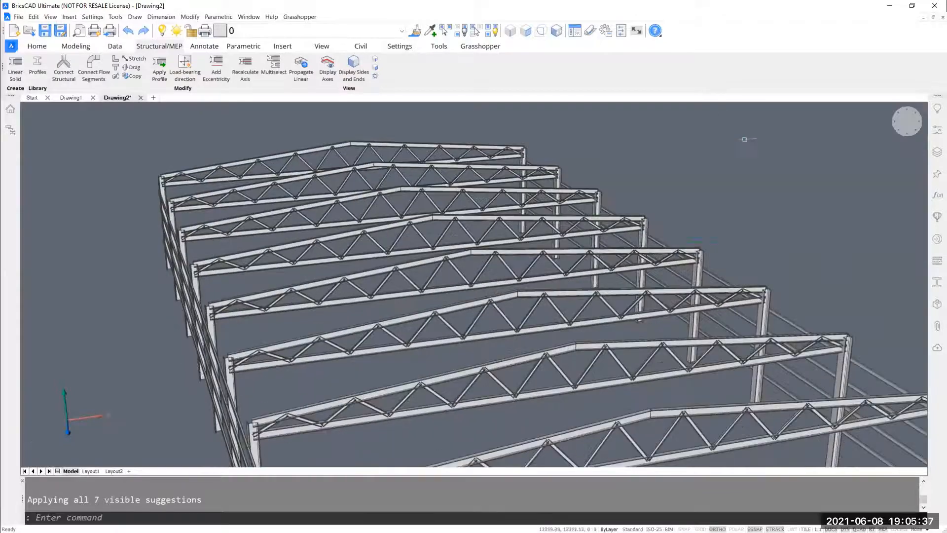
{"action": "scroll", "coordinate": [754, 160], "scroll_direction": "down", "scroll_amount": 3}
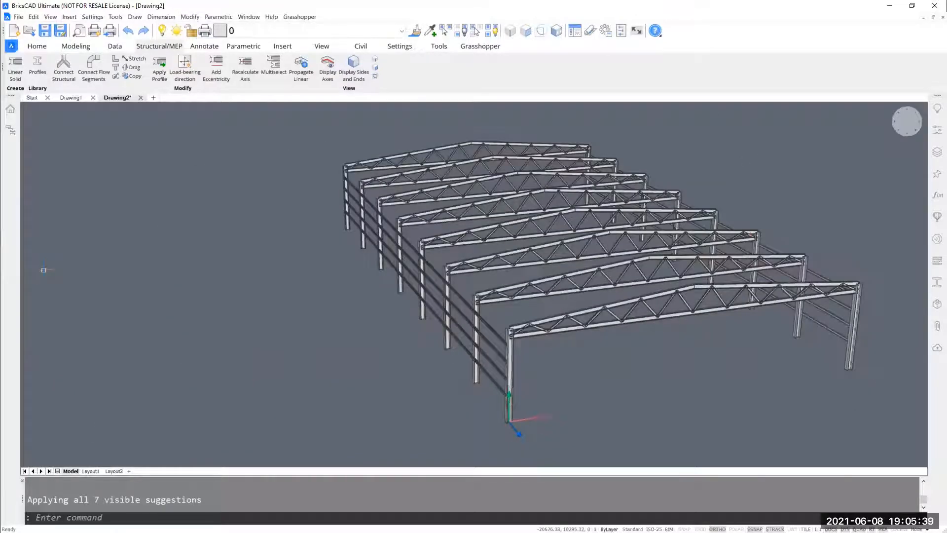
Try a structural connection of the front truss's bottom chord and end diagonal with the corner column, and undo it.
{"action": "scroll", "coordinate": [428, 337], "scroll_direction": "up", "scroll_amount": 3}
{"action": "scroll", "coordinate": [355, 323], "scroll_direction": "up", "scroll_amount": 4}
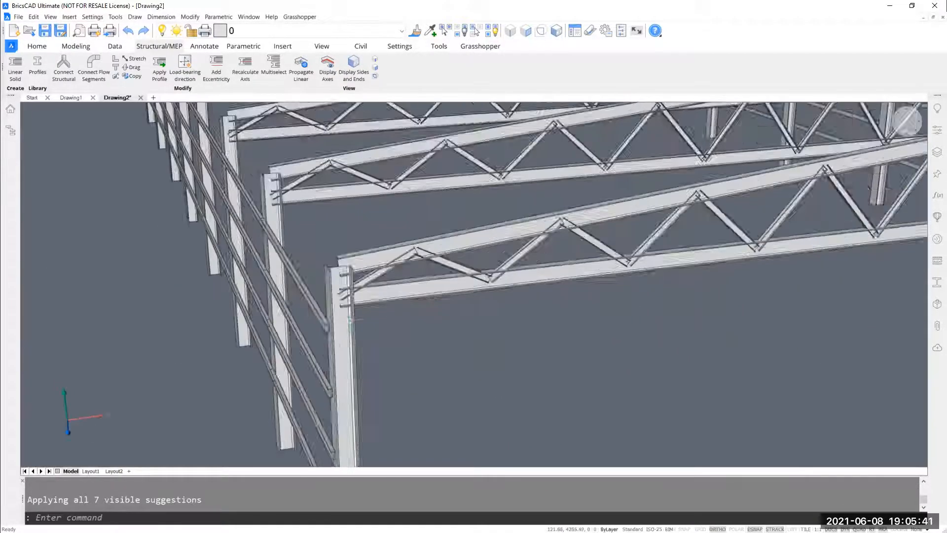
{"action": "scroll", "coordinate": [351, 320], "scroll_direction": "up", "scroll_amount": 2}
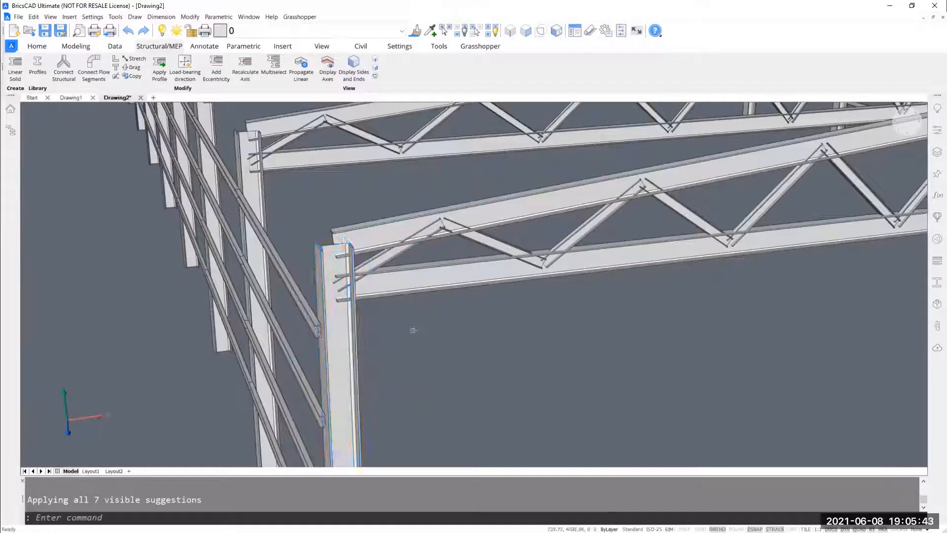
{"action": "middle_click_drag", "start_coordinate": [405, 338], "coordinate": [263, 249], "text": "shift"}
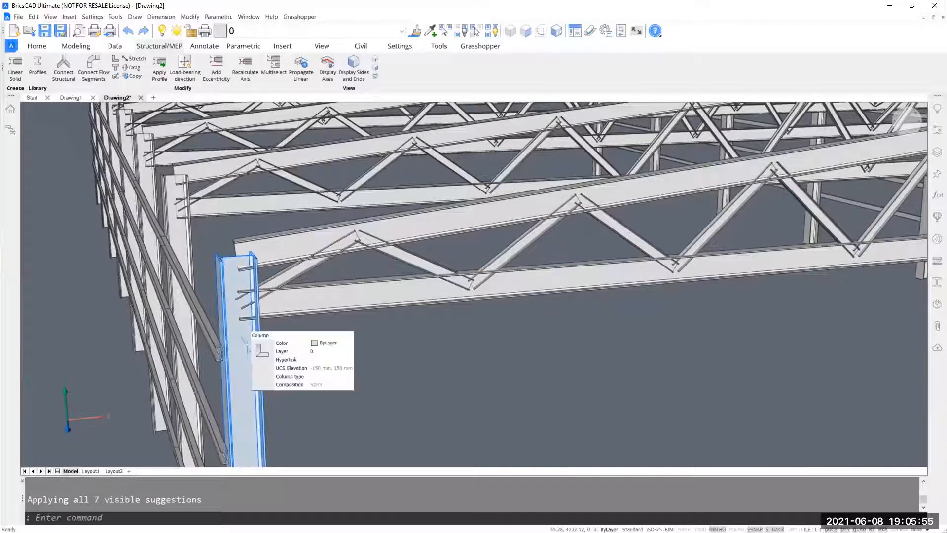
{"action": "left_click", "coordinate": [263, 328]}
{"action": "left_click", "coordinate": [288, 283]}
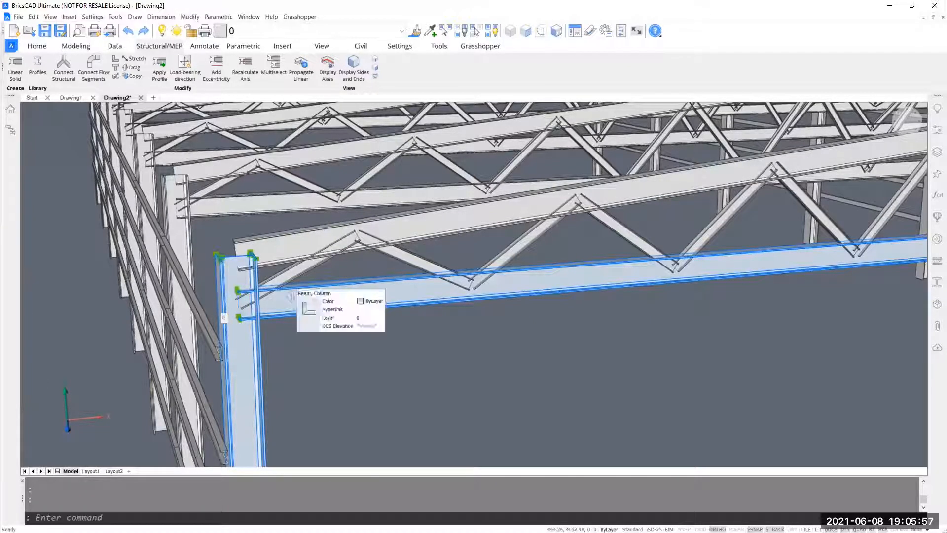
{"action": "left_click", "coordinate": [287, 280]}
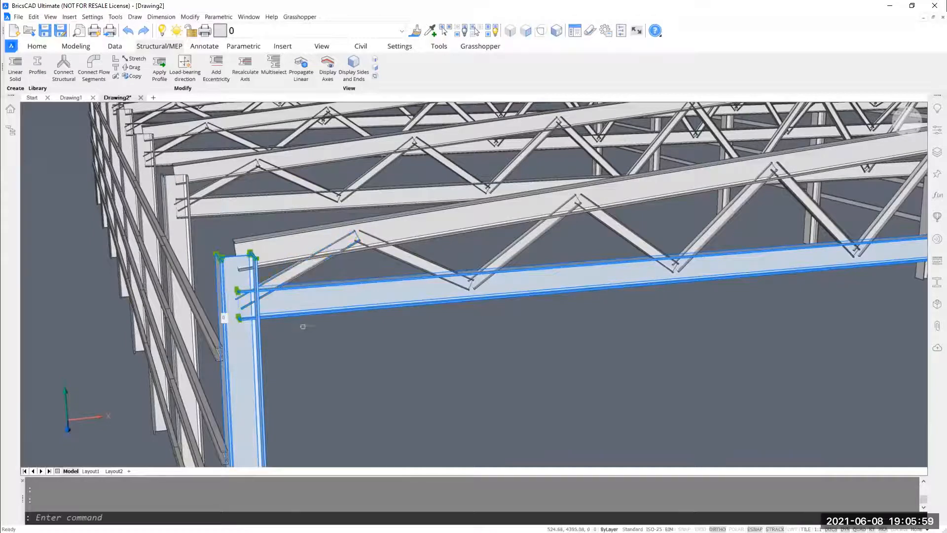
{"action": "left_click", "coordinate": [284, 280]}
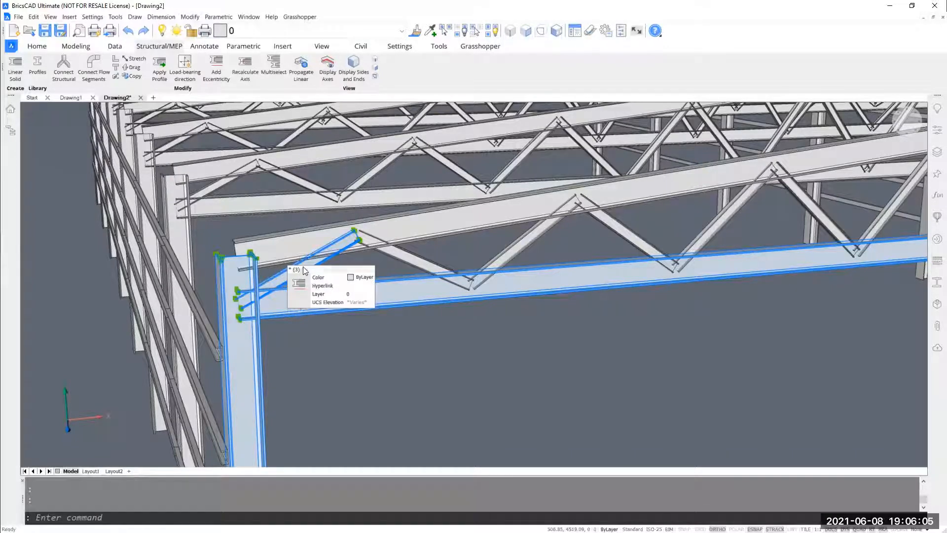
{"action": "mouse_move", "coordinate": [300, 302]}
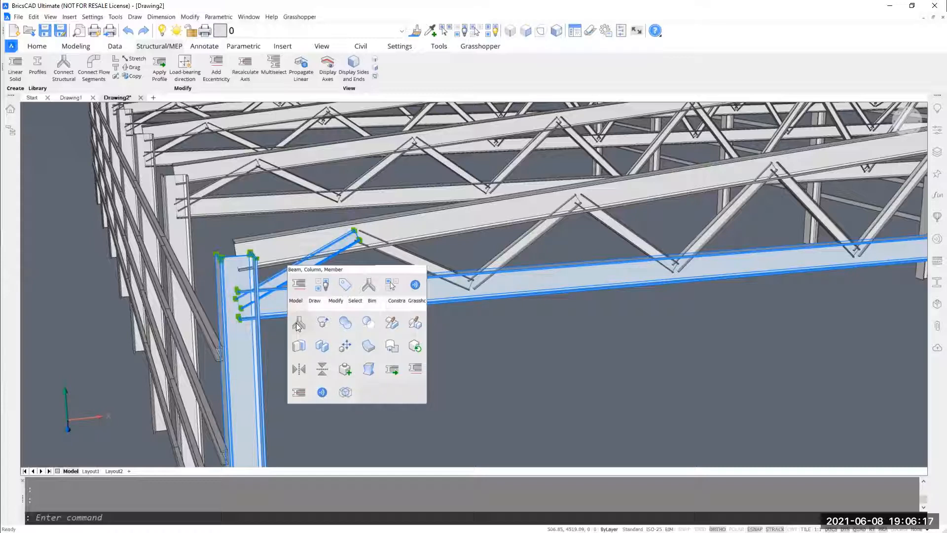
{"action": "left_click", "coordinate": [298, 325]}
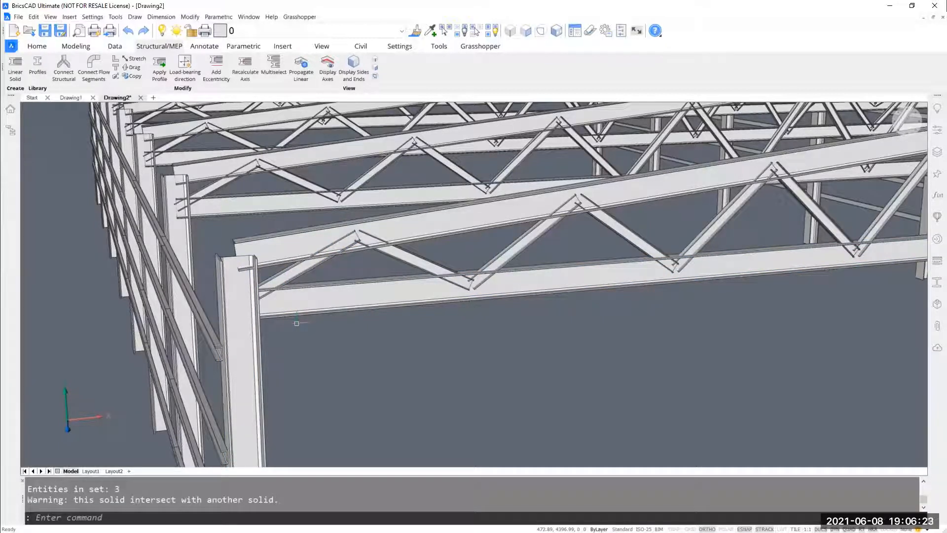
{"action": "key", "text": "ctrl+z"}
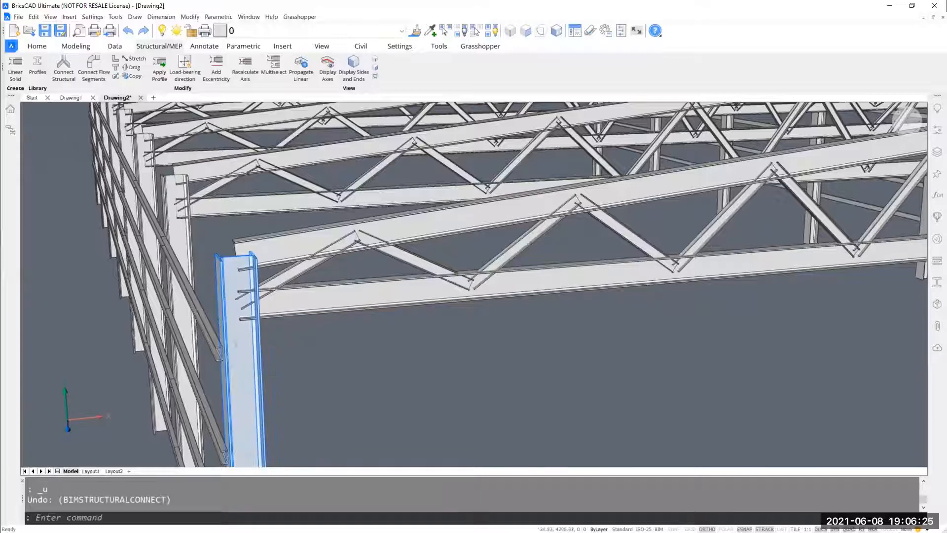
Connect the front truss's bottom chord and end diagonal to the corner column with the structural connect command.
{"action": "left_click", "coordinate": [9, 132]}
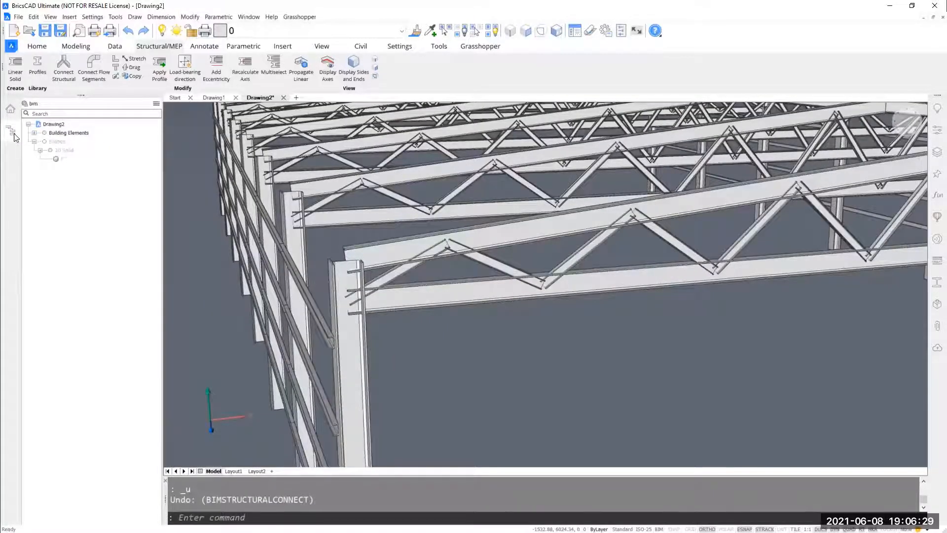
{"action": "left_click", "coordinate": [11, 131]}
{"action": "left_click", "coordinate": [292, 310]}
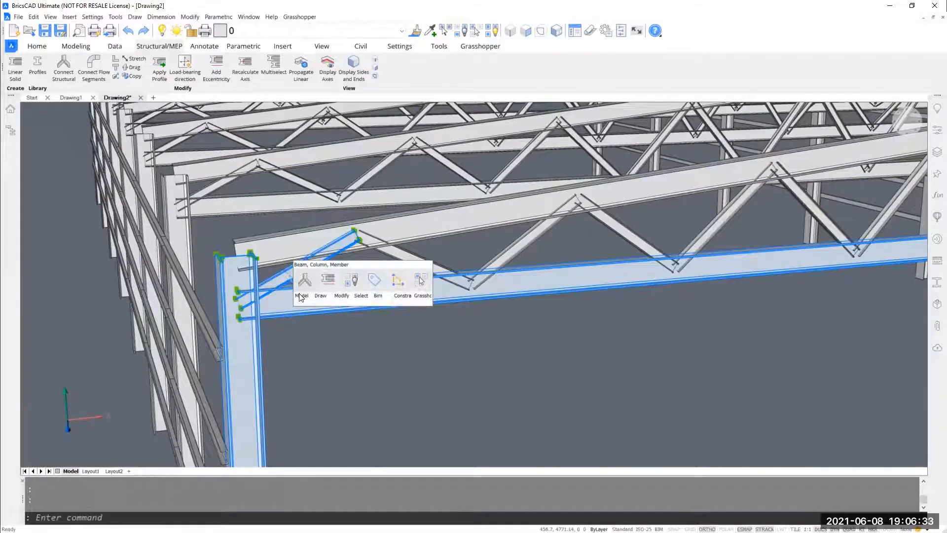
{"action": "left_click", "coordinate": [302, 282]}
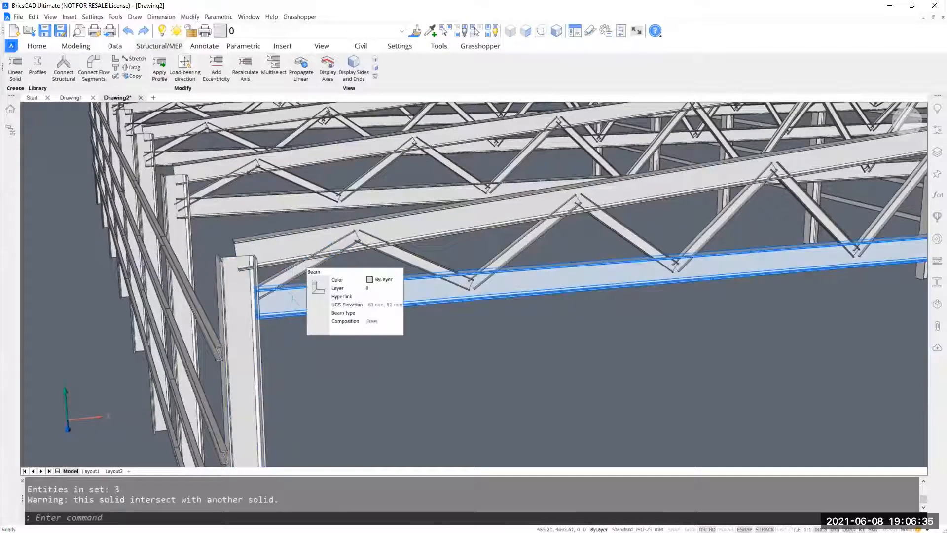
L-Connect the front truss's top chord with the corner column, switching through the variants and accepting the one where the chord runs over the column.
{"action": "scroll", "coordinate": [237, 300], "scroll_direction": "up", "scroll_amount": 2}
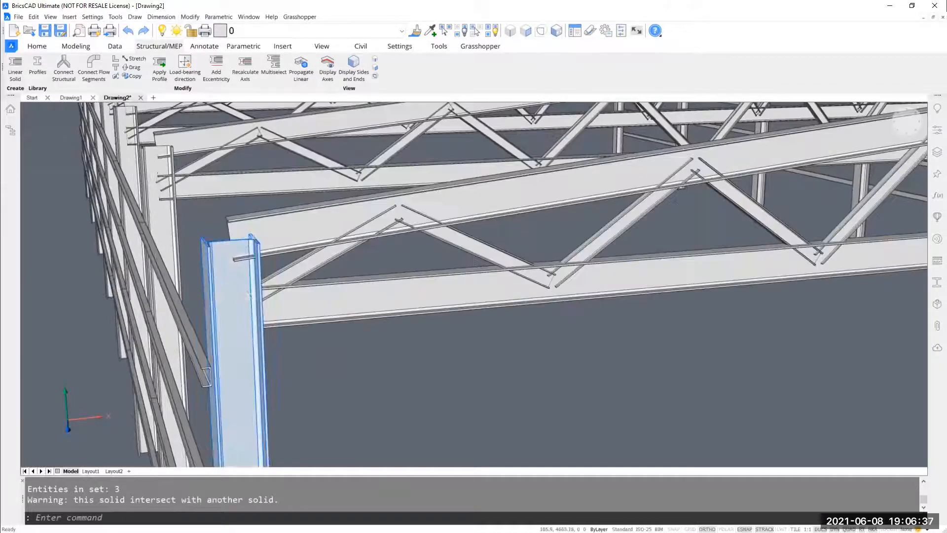
{"action": "middle_click_drag", "start_coordinate": [341, 326], "coordinate": [285, 302], "text": "shift"}
{"action": "middle_click_drag", "start_coordinate": [319, 359], "coordinate": [35, 328], "text": "shift"}
{"action": "left_click", "coordinate": [338, 236]}
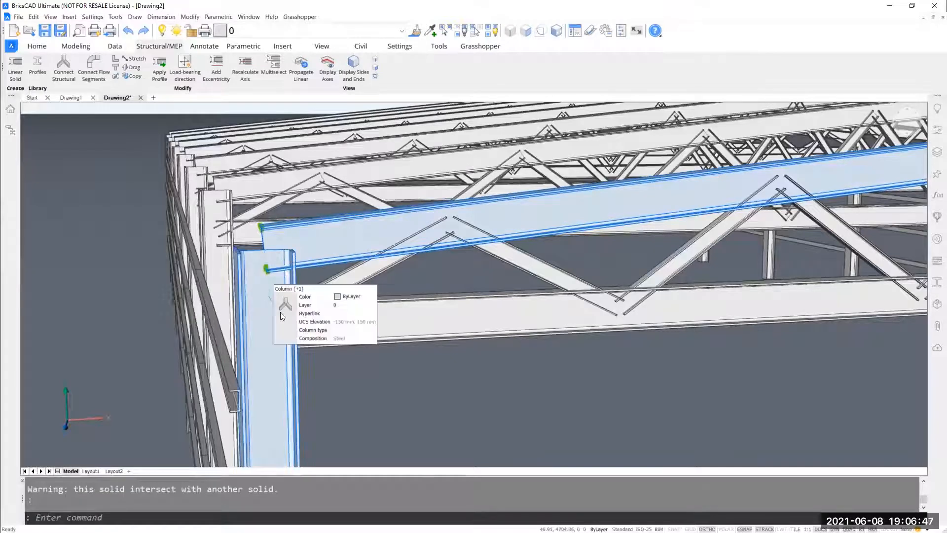
{"action": "left_click", "coordinate": [280, 311]}
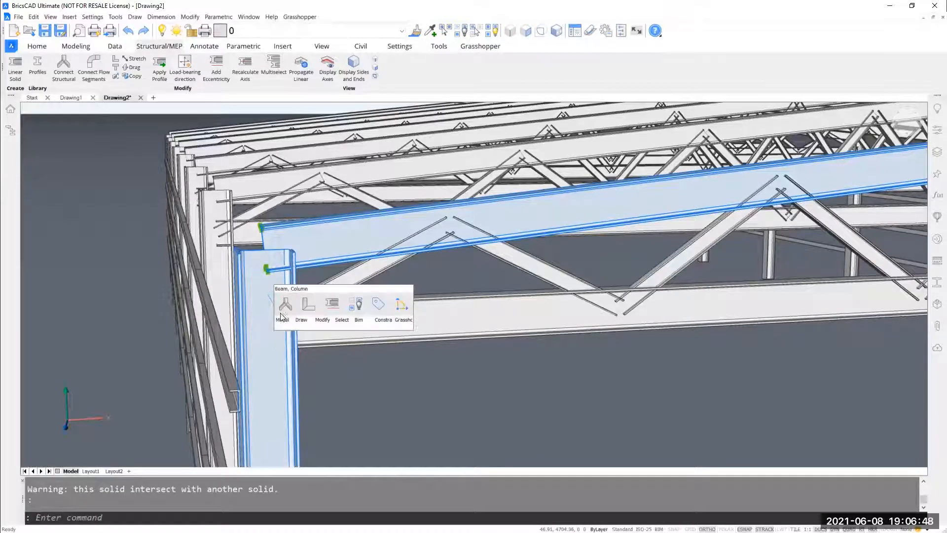
{"action": "left_click", "coordinate": [306, 305]}
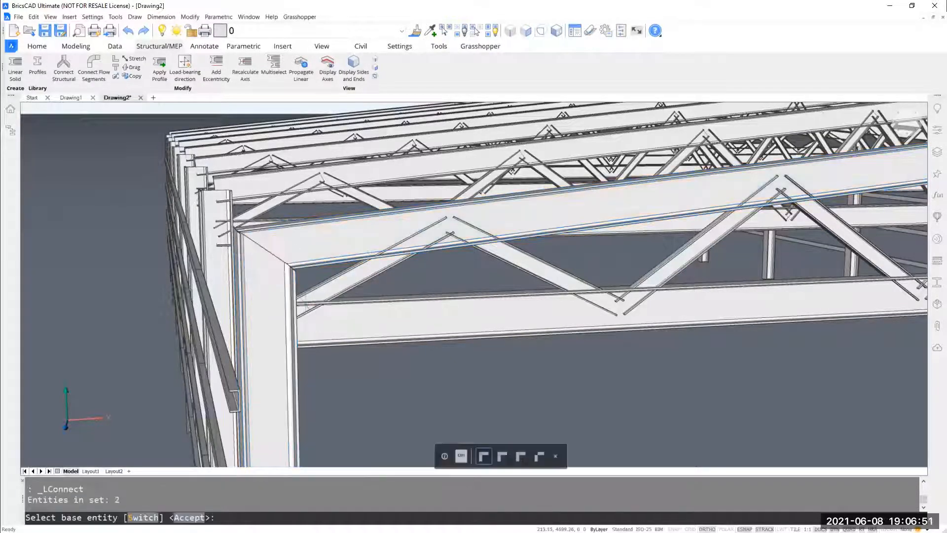
{"action": "key", "text": "ctrl"}
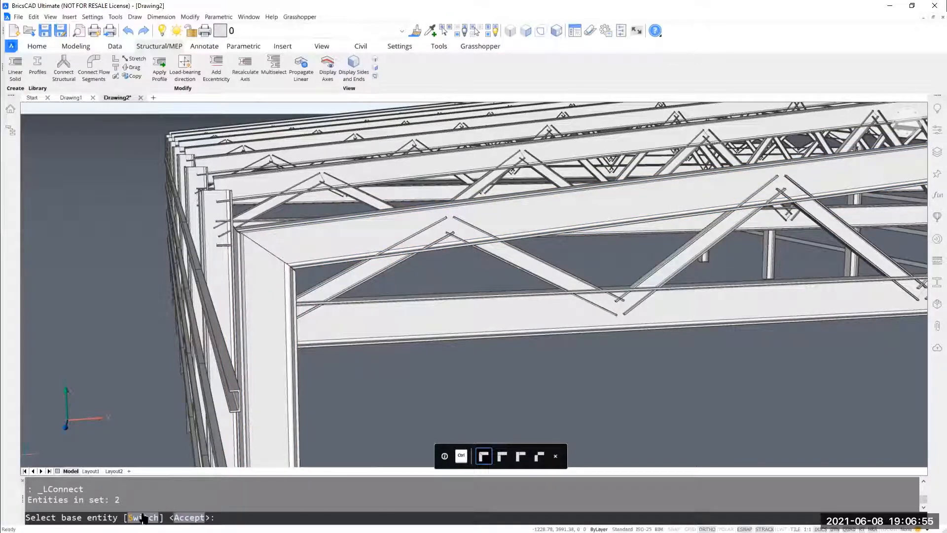
{"action": "type", "text": "S"}
{"action": "key", "text": "Return"}
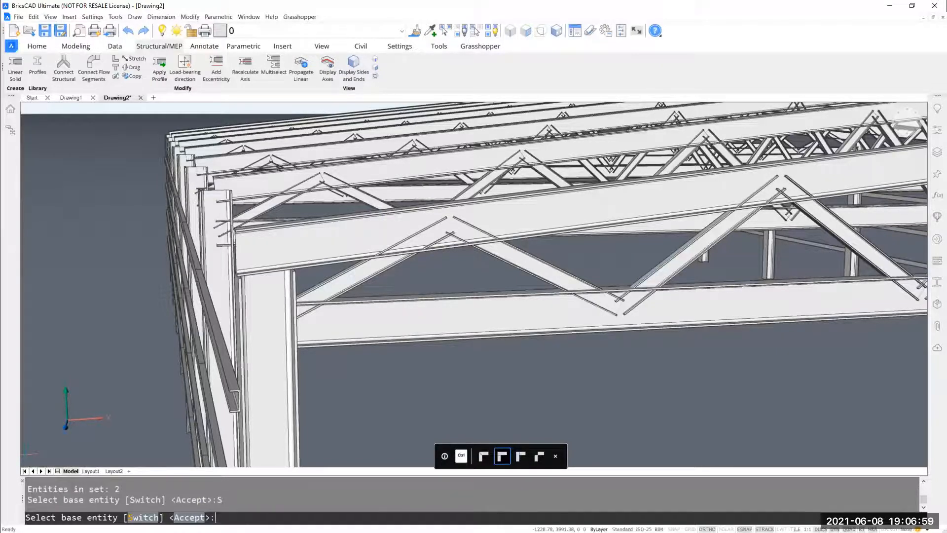
{"action": "type", "text": "S"}
{"action": "key", "text": "Return"}
{"action": "type", "text": "S"}
{"action": "key", "text": "Return"}
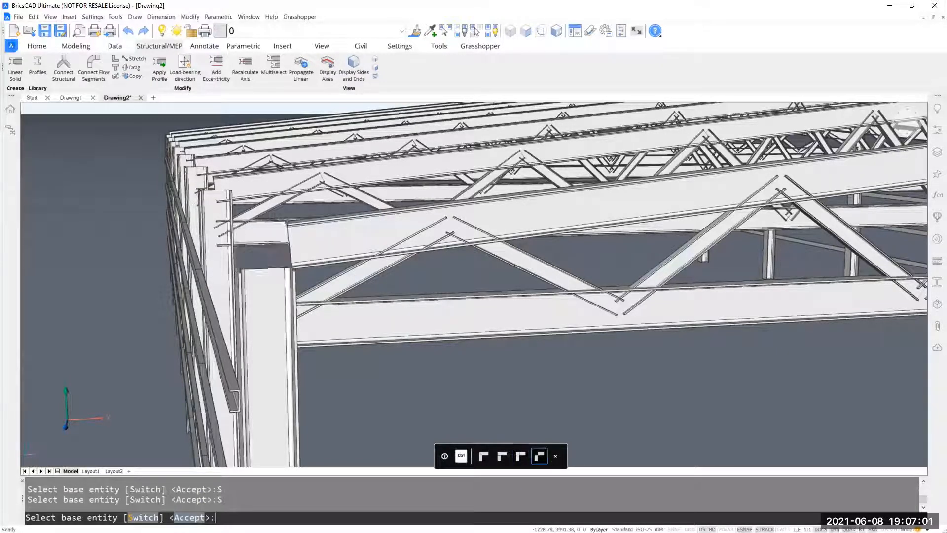
{"action": "key", "text": "ctrl"}
{"action": "key", "text": "ctrl"}
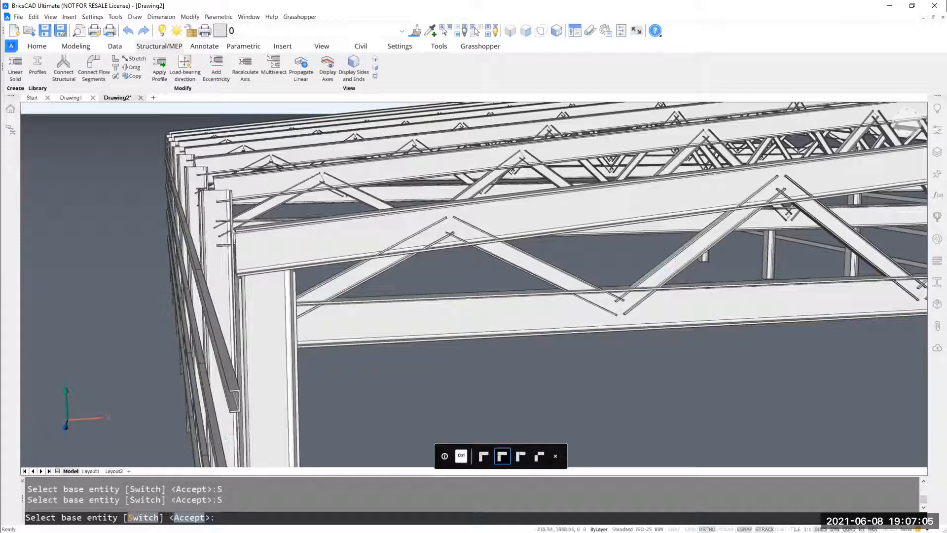
{"action": "key", "text": "Return"}
Propagate the corner joint to all suggested locations, using the column, bottom chord, end diagonal and top chord as reference solids and no detail objects.
{"action": "scroll", "coordinate": [385, 363], "scroll_direction": "down", "scroll_amount": 4}
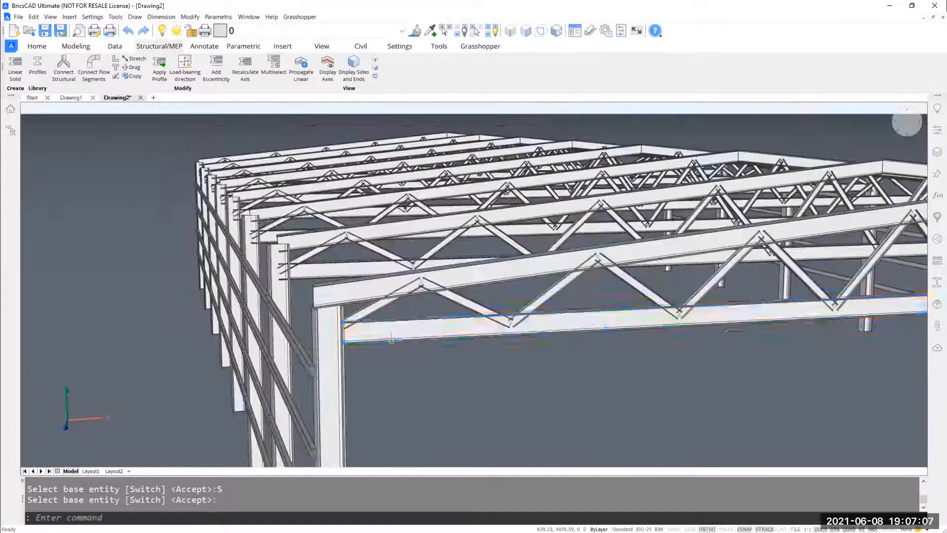
{"action": "scroll", "coordinate": [372, 334], "scroll_direction": "up", "scroll_amount": 2}
{"action": "middle_click_drag", "start_coordinate": [372, 332], "coordinate": [45, 365], "text": "shift"}
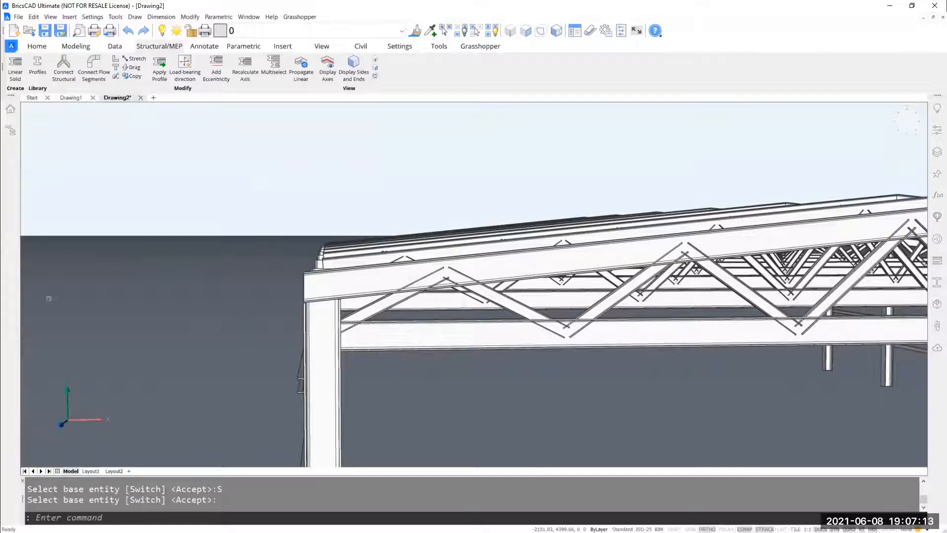
{"action": "middle_click_drag", "start_coordinate": [656, 318], "coordinate": [610, 348]}
{"action": "right_click", "coordinate": [610, 349]}
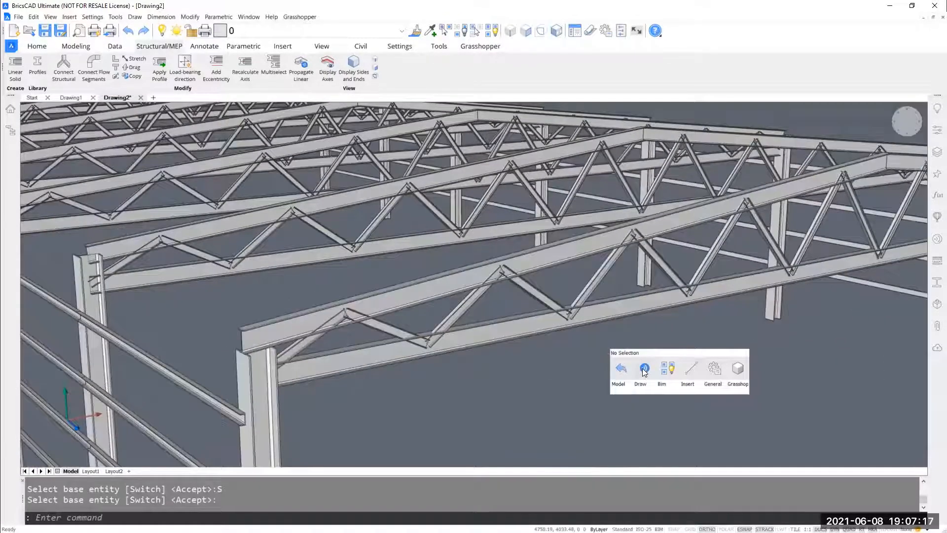
{"action": "left_click", "coordinate": [645, 372]}
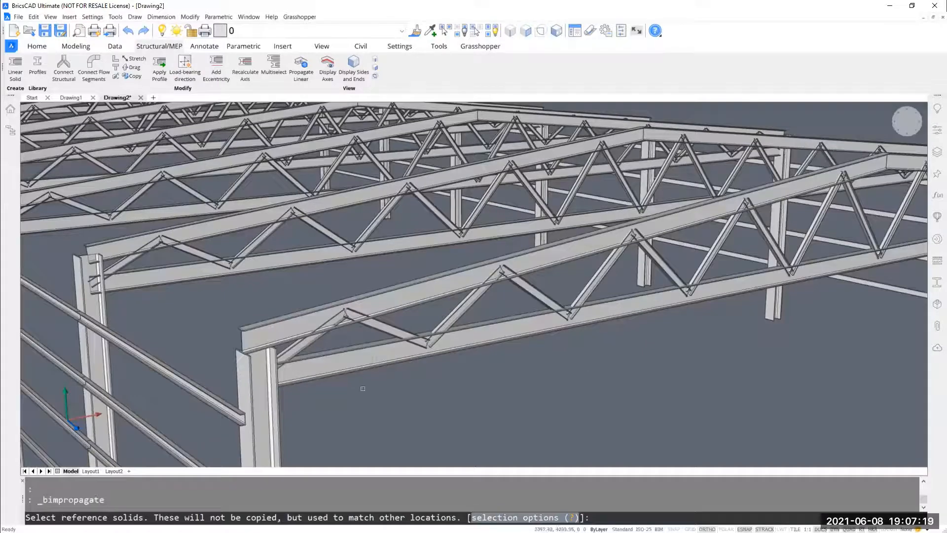
{"action": "left_click", "coordinate": [258, 409]}
{"action": "left_click", "coordinate": [494, 329]}
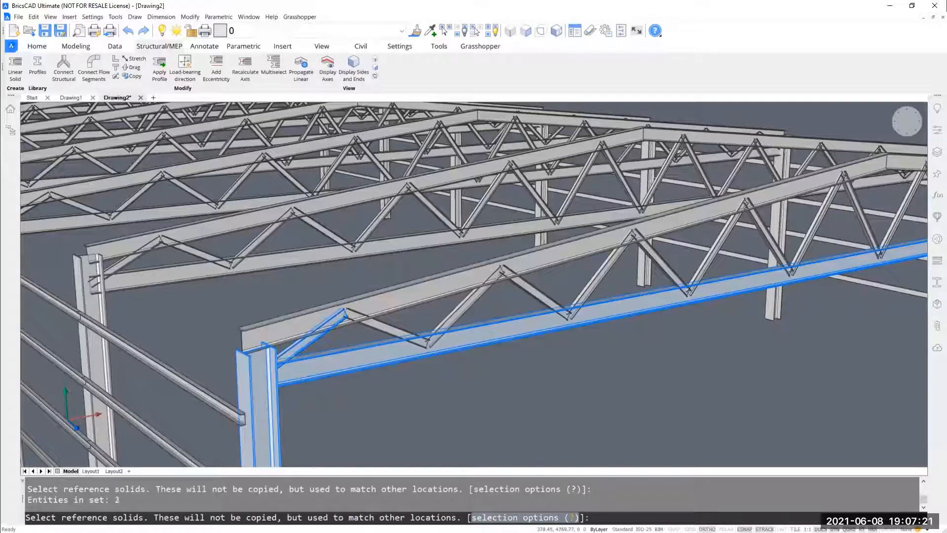
{"action": "left_click", "coordinate": [284, 334]}
{"action": "key", "text": "Return"}
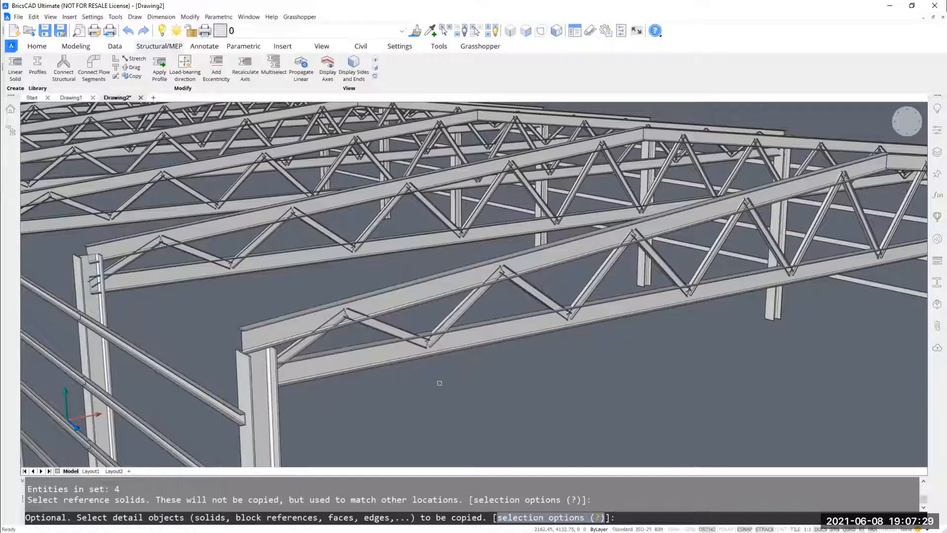
{"action": "key", "text": "Return"}
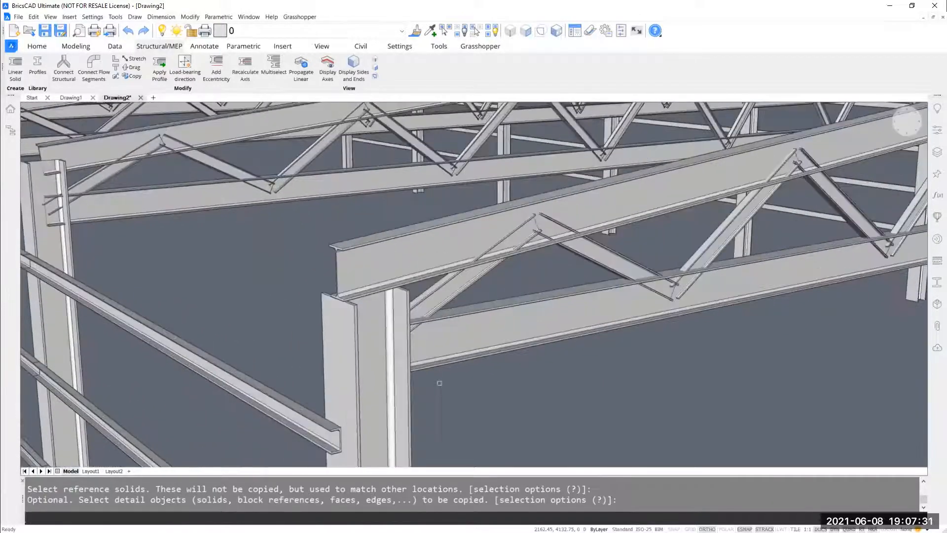
{"action": "key", "text": "Return"}
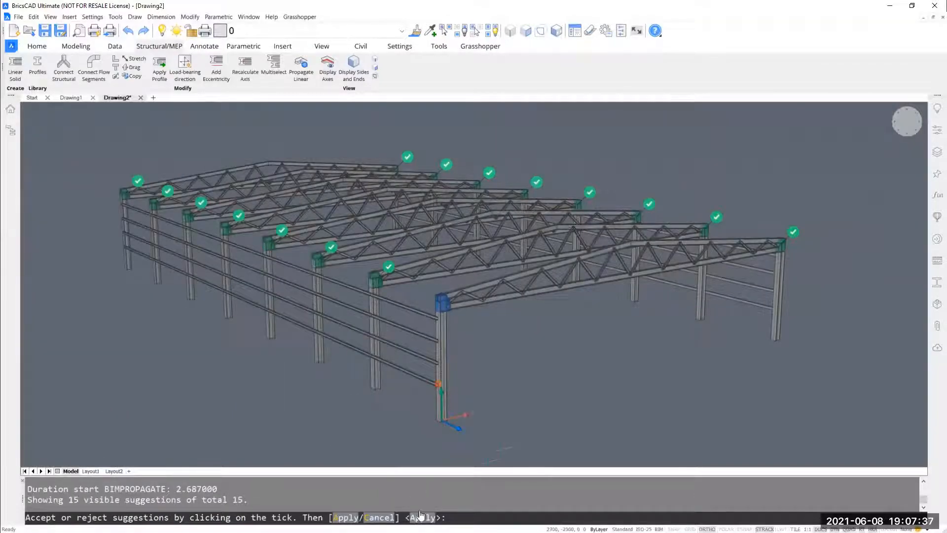
{"action": "key", "text": "Return"}
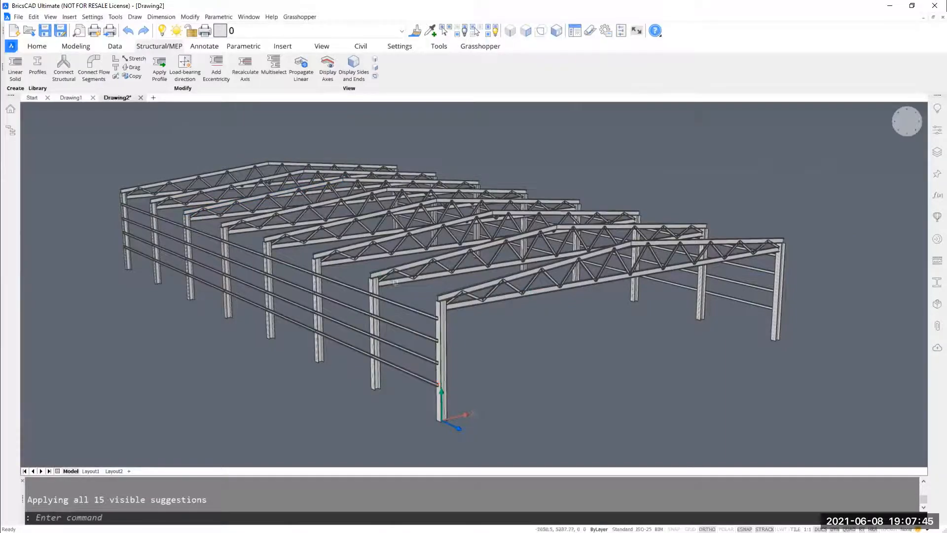
Examine the truss-to-column joints on both sides of the hall after the propagation.
{"action": "scroll", "coordinate": [378, 272], "scroll_direction": "up", "scroll_amount": 5}
{"action": "scroll", "coordinate": [713, 247], "scroll_direction": "down", "scroll_amount": 8}
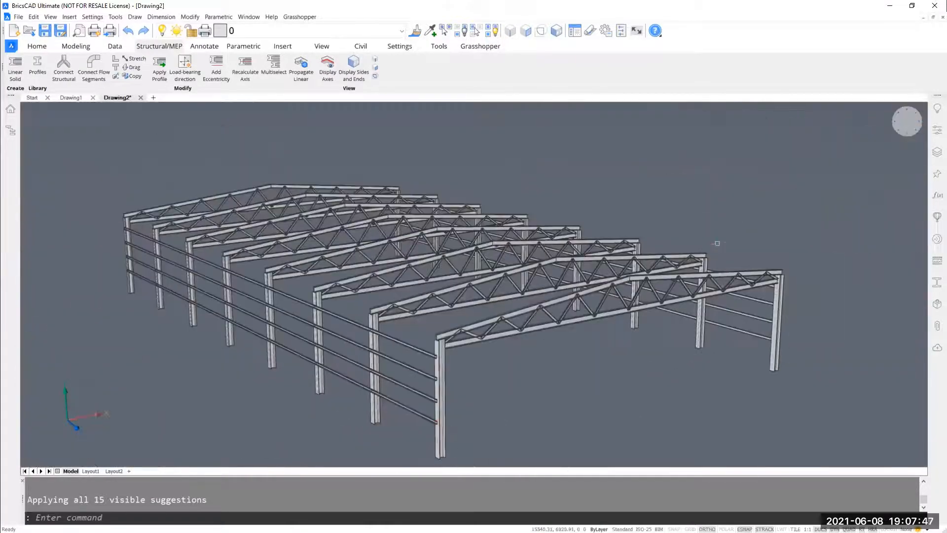
{"action": "scroll", "coordinate": [711, 270], "scroll_direction": "up", "scroll_amount": 6}
{"action": "scroll", "coordinate": [711, 271], "scroll_direction": "up", "scroll_amount": 3}
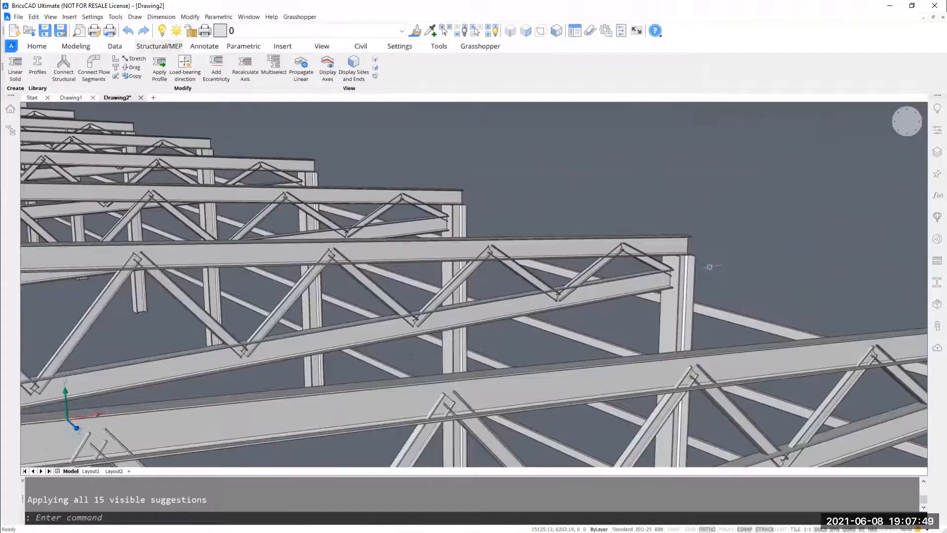
{"action": "scroll", "coordinate": [711, 267], "scroll_direction": "down", "scroll_amount": 8}
{"action": "scroll", "coordinate": [675, 309], "scroll_direction": "up", "scroll_amount": 3}
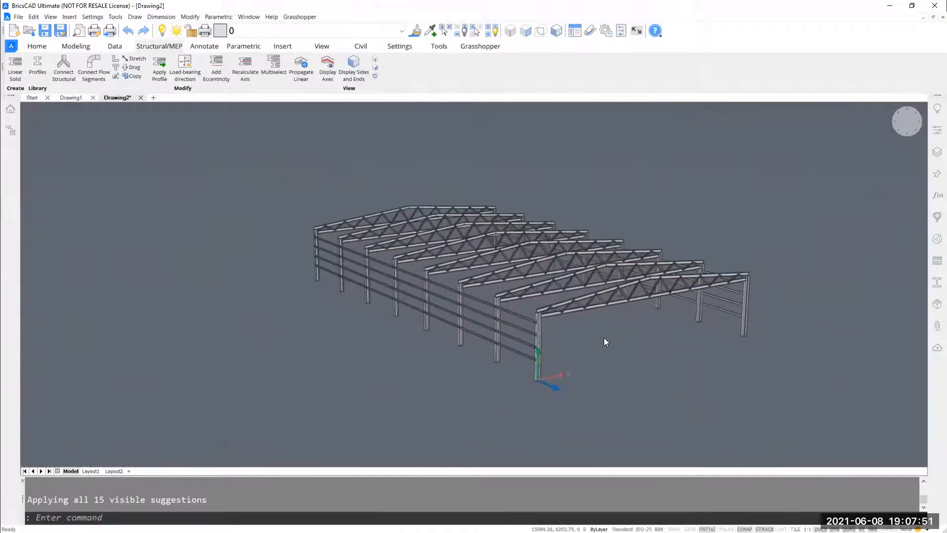
{"action": "scroll", "coordinate": [586, 346], "scroll_direction": "up", "scroll_amount": 5}
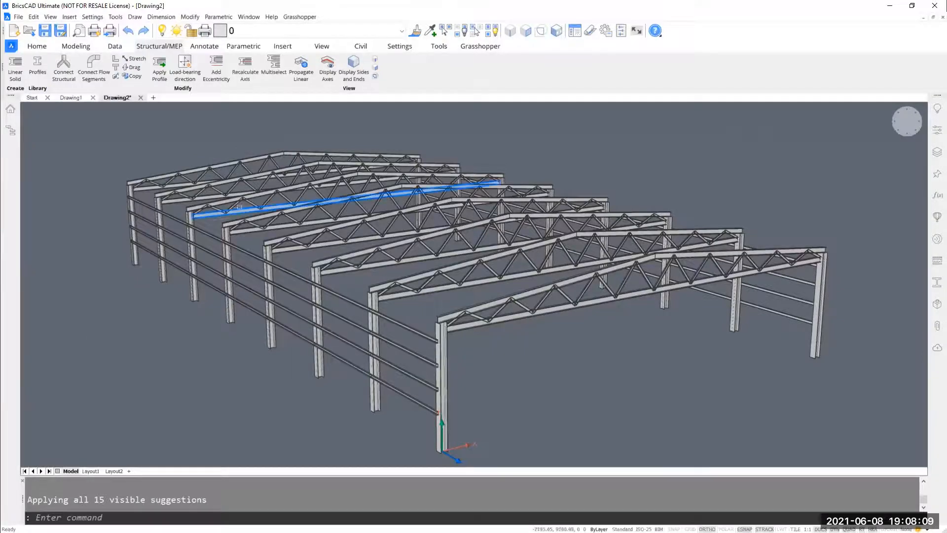
{"action": "scroll", "coordinate": [218, 219], "scroll_direction": "up", "scroll_amount": 3}
{"action": "scroll", "coordinate": [217, 218], "scroll_direction": "up", "scroll_amount": 2}
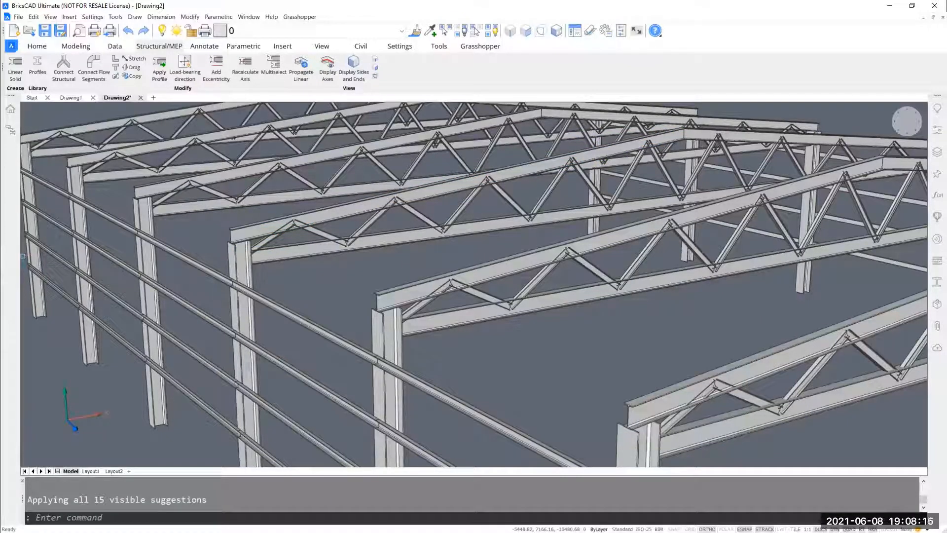
{"action": "scroll", "coordinate": [313, 177], "scroll_direction": "down", "scroll_amount": 4}
{"action": "scroll", "coordinate": [313, 176], "scroll_direction": "up", "scroll_amount": 2}
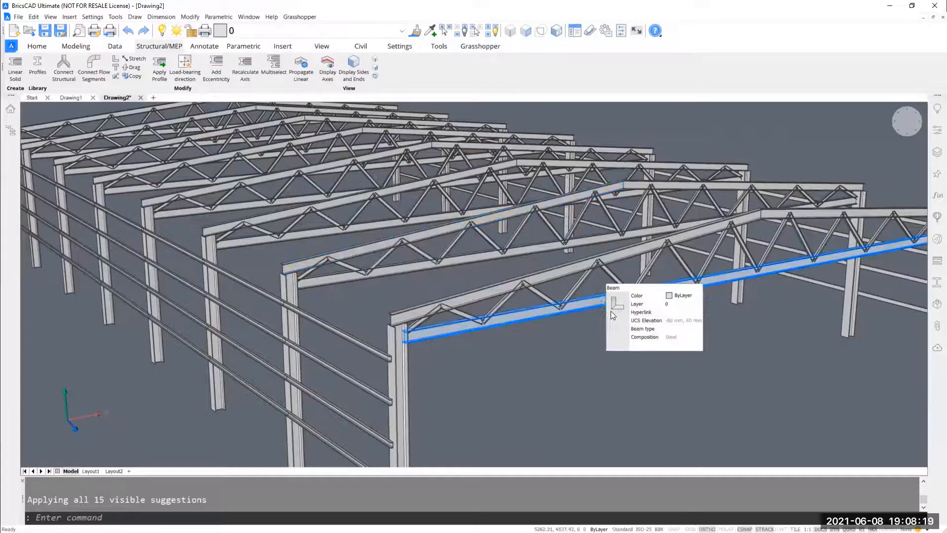
Open the Details library and review the folders listed under its Details directory path setting.
{"action": "left_click", "coordinate": [935, 240]}
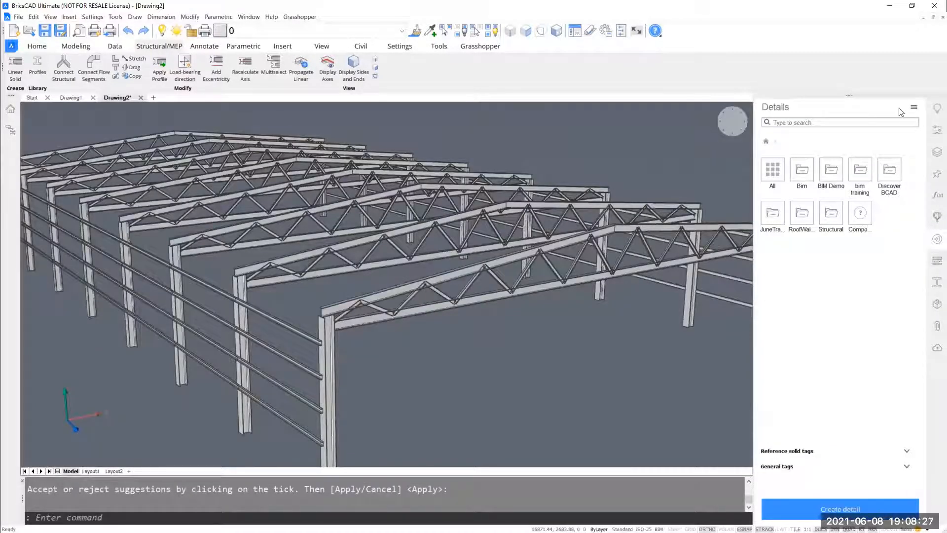
{"action": "left_click", "coordinate": [915, 108]}
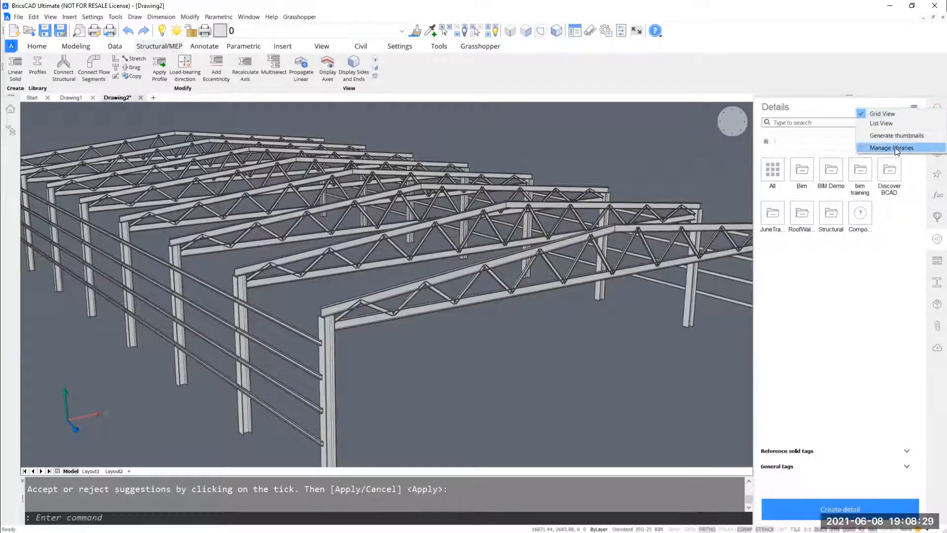
{"action": "left_click", "coordinate": [894, 147]}
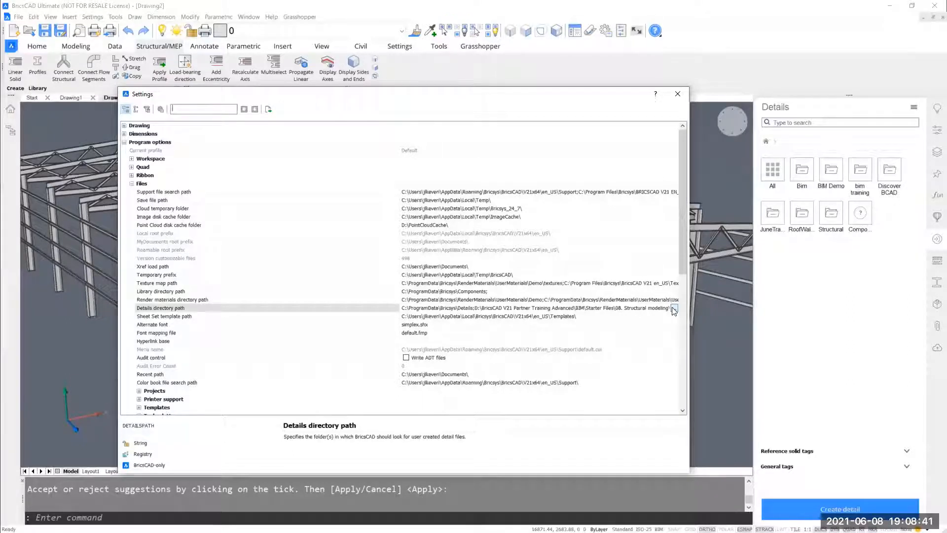
{"action": "left_click", "coordinate": [674, 309]}
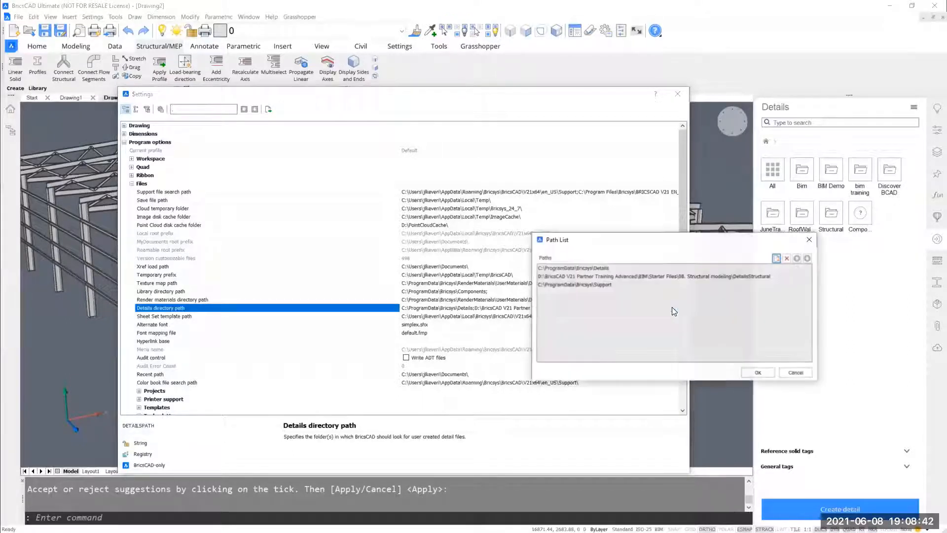
{"action": "left_click", "coordinate": [809, 240]}
{"action": "left_click", "coordinate": [677, 94]}
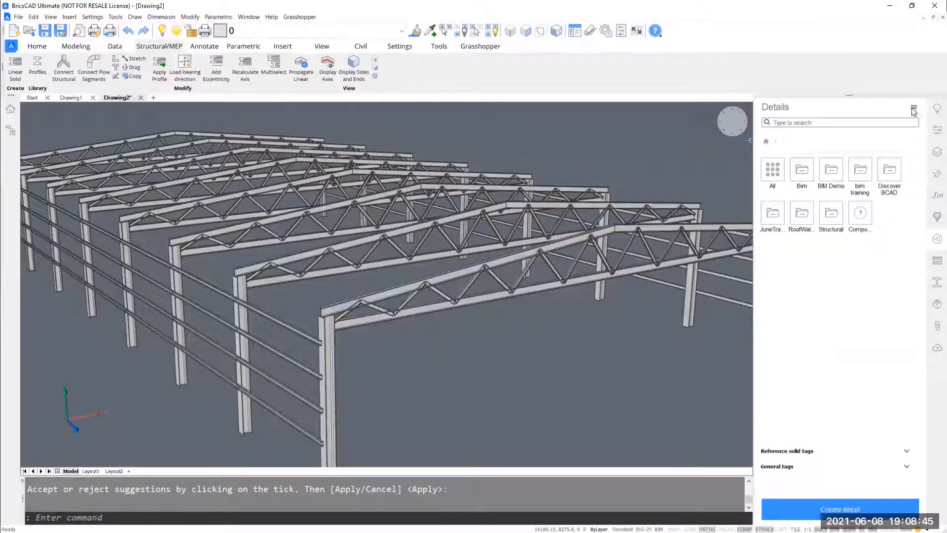
{"action": "left_click", "coordinate": [914, 112]}
{"action": "left_click", "coordinate": [894, 145]}
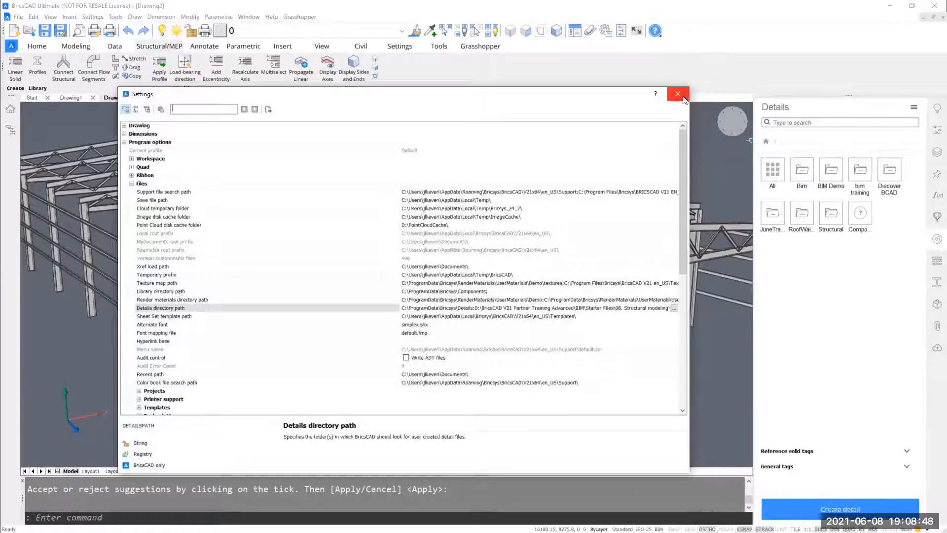
{"action": "left_click", "coordinate": [677, 94]}
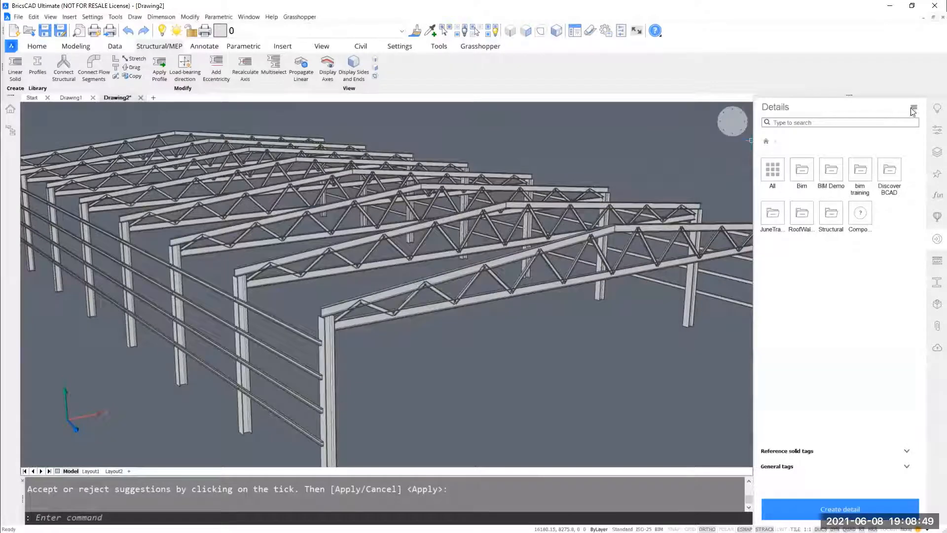
Switch the Details library to List View and open its Structural category.
{"action": "left_click", "coordinate": [913, 112]}
{"action": "left_click", "coordinate": [891, 123]}
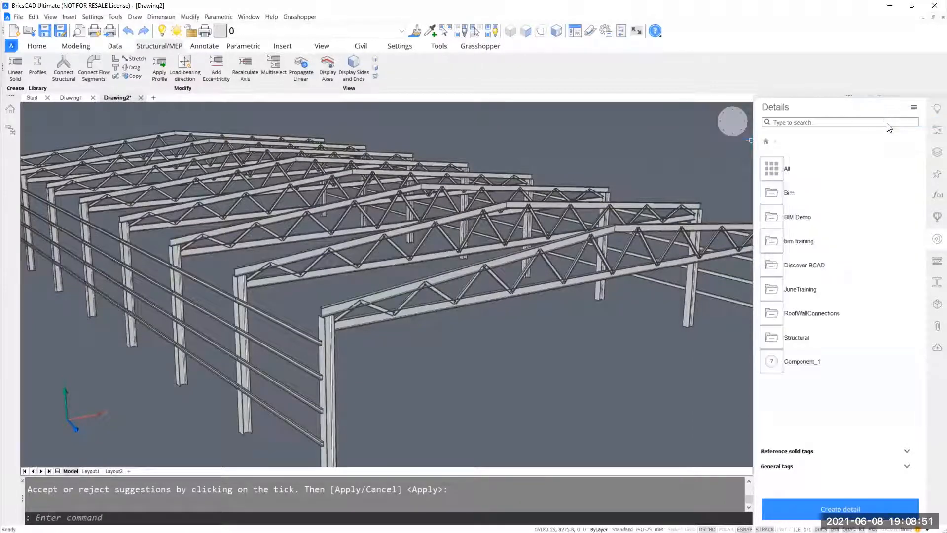
{"action": "left_click", "coordinate": [776, 341]}
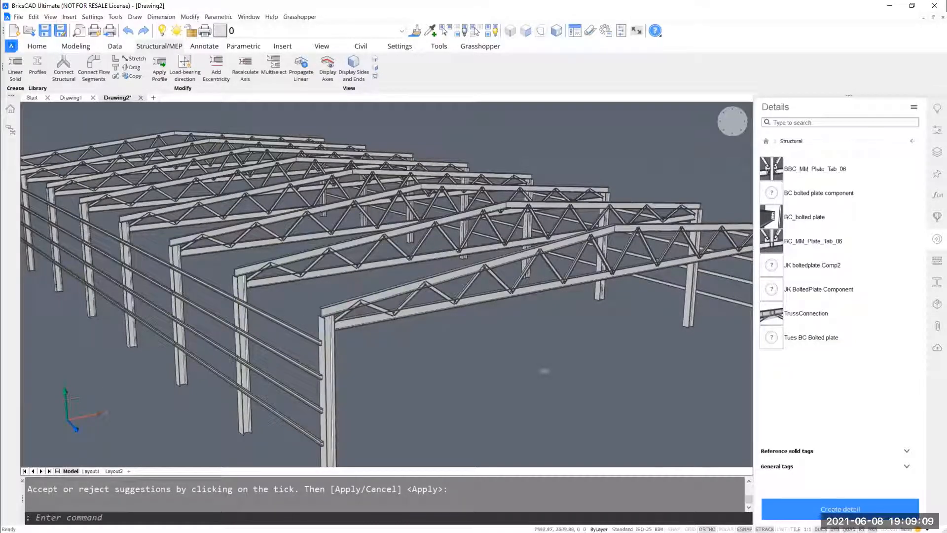
Open the TrussConnection detail's drawing, inspect its stiffened chord-and-diagonals joint, and close the drawing.
{"action": "scroll", "coordinate": [533, 305], "scroll_direction": "down", "scroll_amount": 2}
{"action": "middle_click_drag", "start_coordinate": [534, 305], "coordinate": [486, 300]}
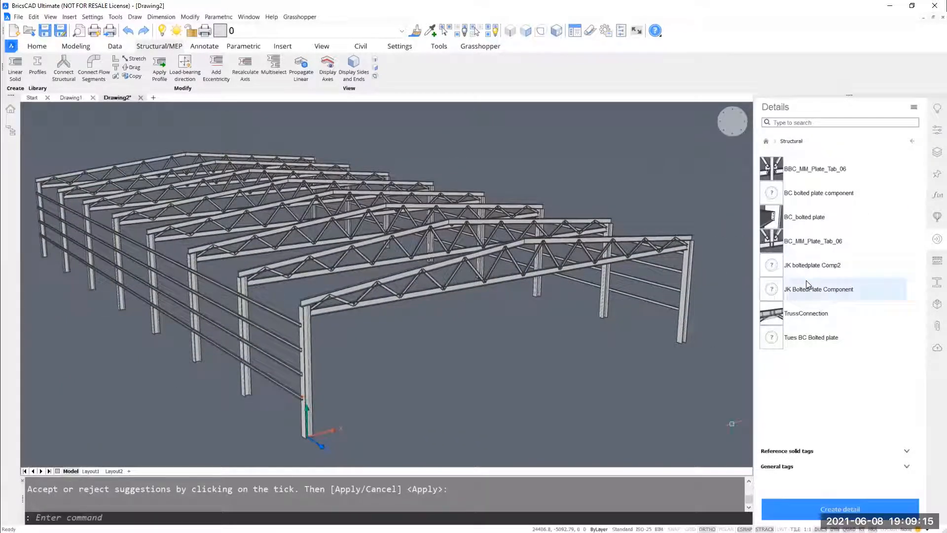
{"action": "mouse_move", "coordinate": [271, 252]}
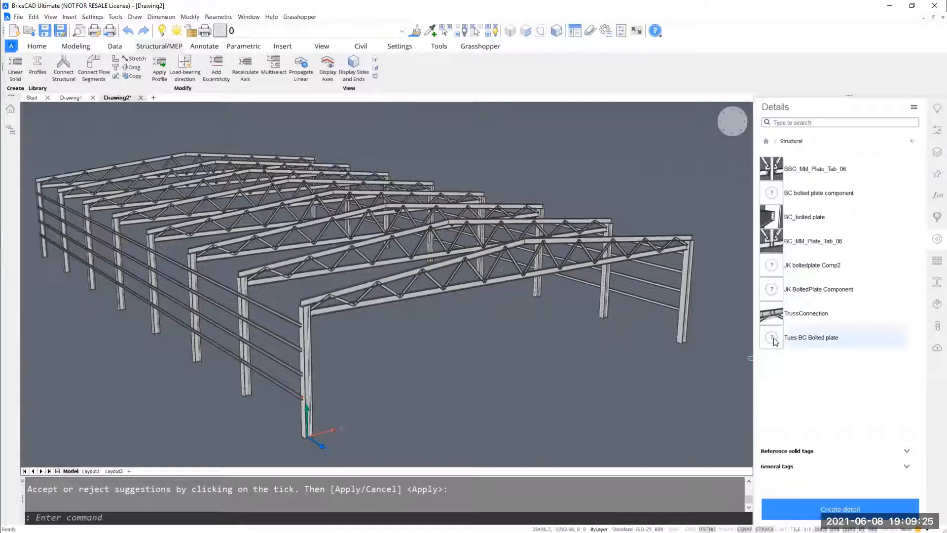
{"action": "left_click", "coordinate": [777, 317]}
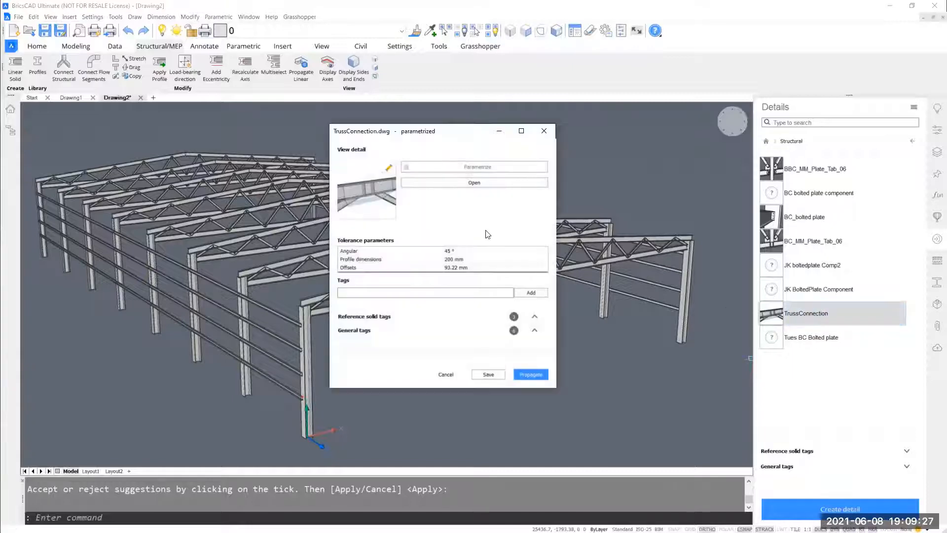
{"action": "left_click", "coordinate": [472, 184]}
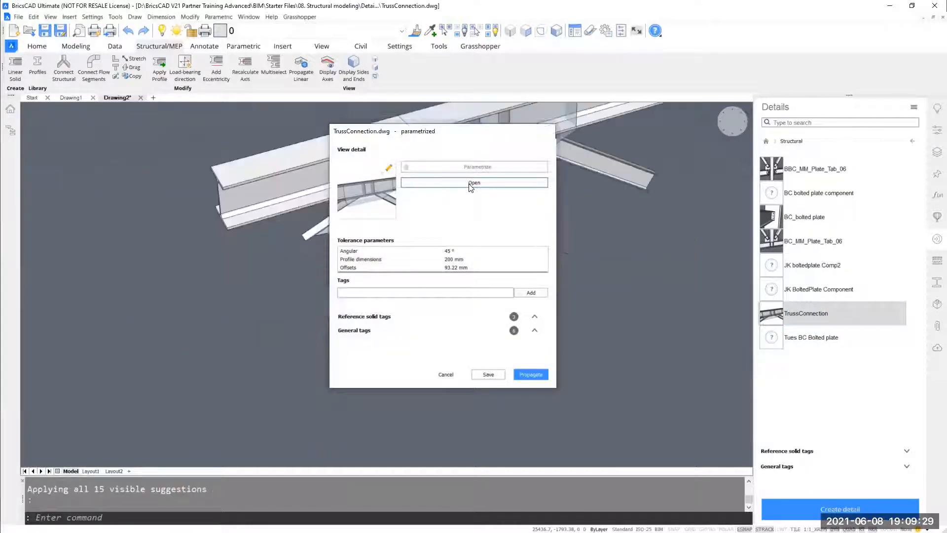
{"action": "scroll", "coordinate": [348, 386], "scroll_direction": "down", "scroll_amount": 3}
{"action": "middle_click_drag", "start_coordinate": [354, 375], "coordinate": [320, 363]}
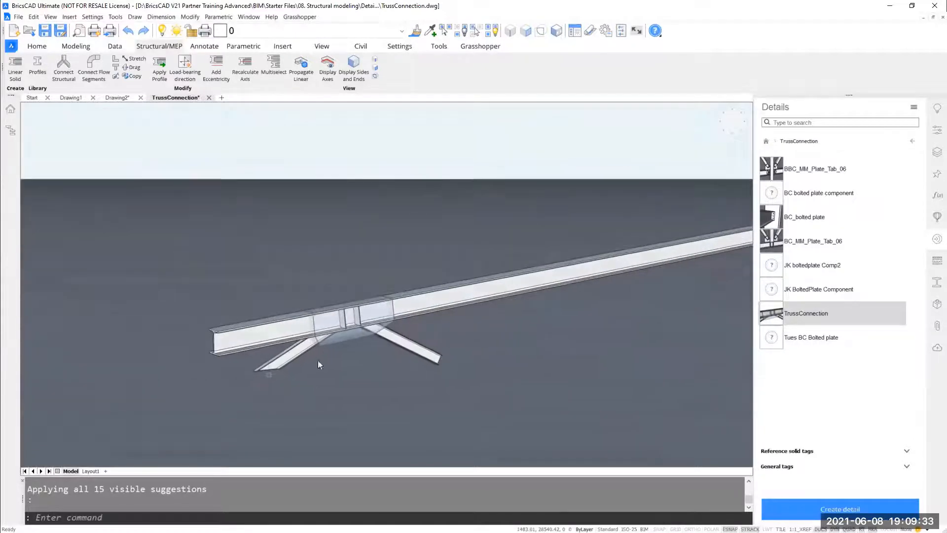
{"action": "left_click", "coordinate": [209, 97]}
Propagate the TrussConnection detail from the library through the hall model and apply all suggested locations.
{"action": "left_click", "coordinate": [494, 268]}
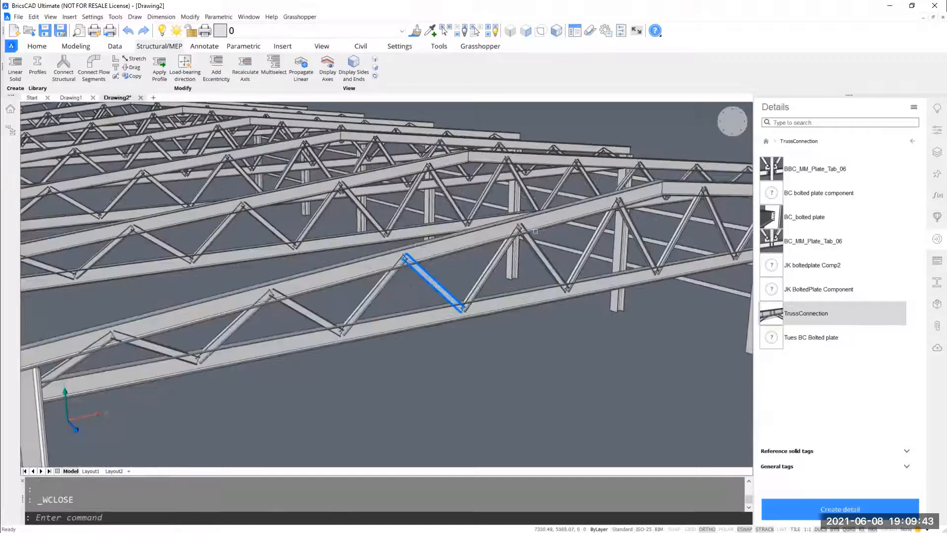
{"action": "scroll", "coordinate": [641, 258], "scroll_direction": "down", "scroll_amount": 6}
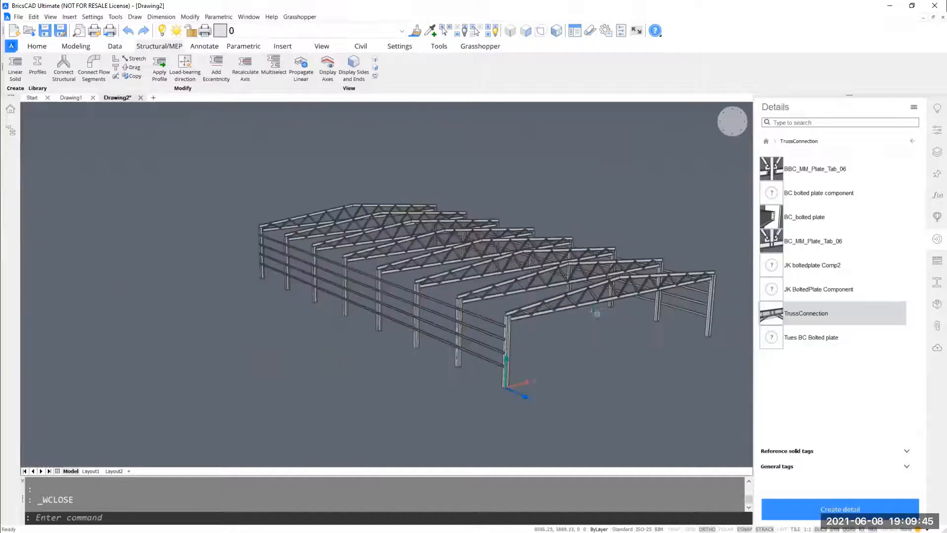
{"action": "middle_click_drag", "start_coordinate": [597, 313], "coordinate": [526, 320]}
{"action": "left_click_drag", "start_coordinate": [775, 318], "coordinate": [602, 362]}
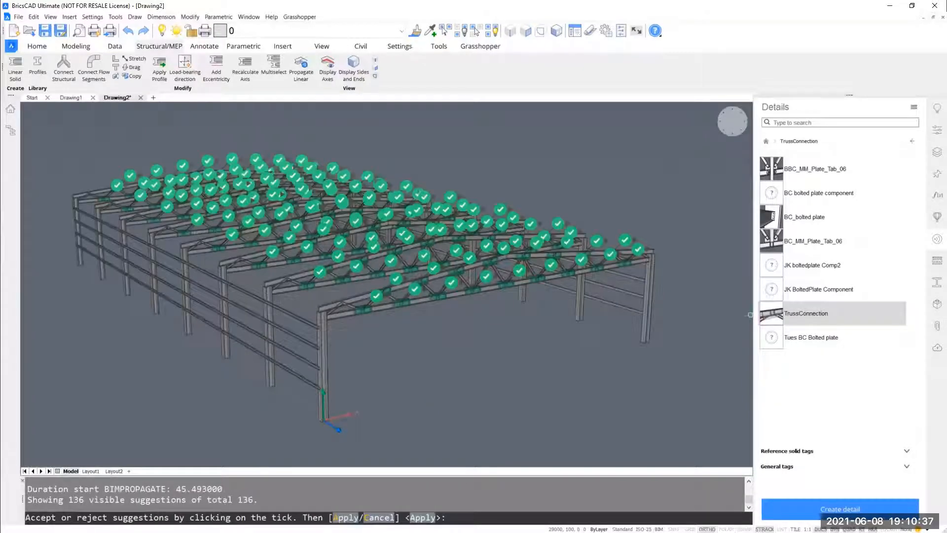
{"action": "middle_click_drag", "start_coordinate": [518, 315], "coordinate": [398, 352], "text": "shift"}
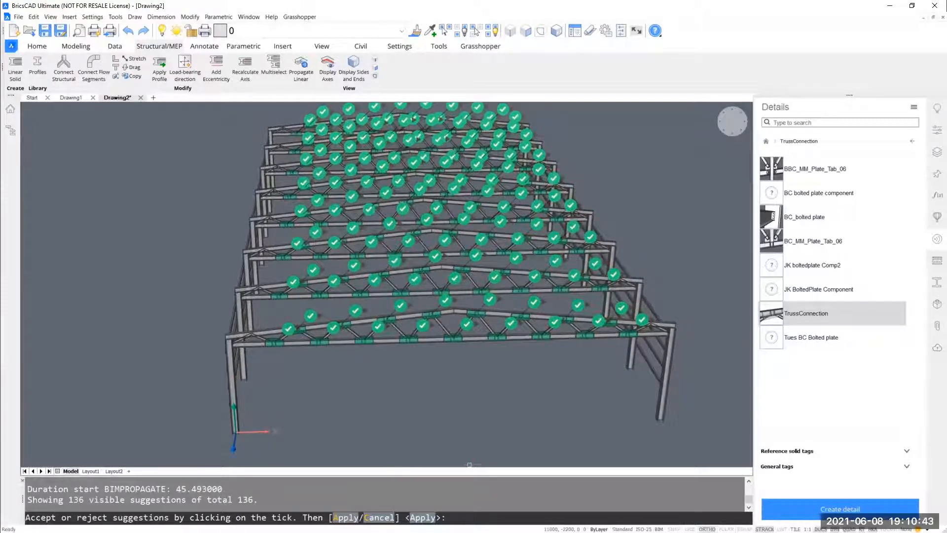
{"action": "key", "text": "Return"}
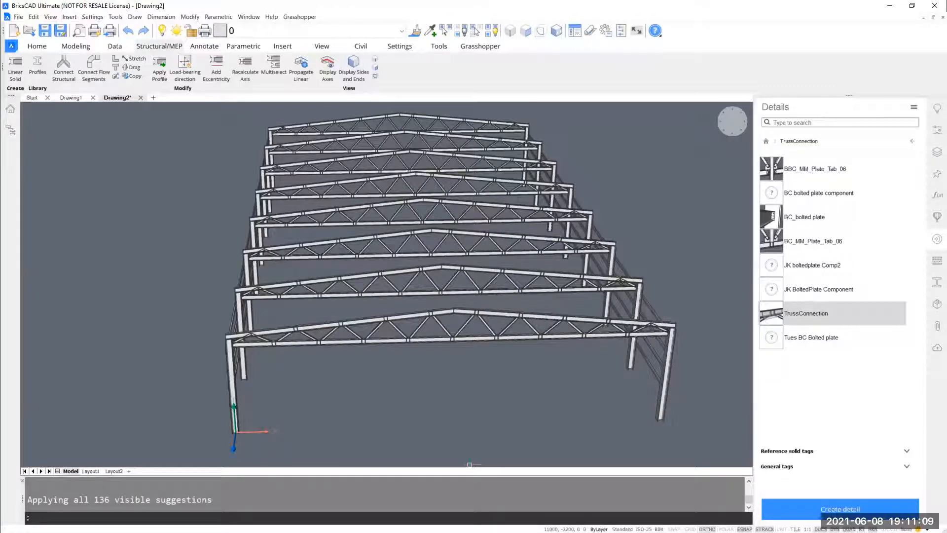
Examine the propagated stiffener plates on the trusses' top and bottom chords throughout the hall, and hide the Details library.
{"action": "scroll", "coordinate": [482, 363], "scroll_direction": "down", "scroll_amount": 2}
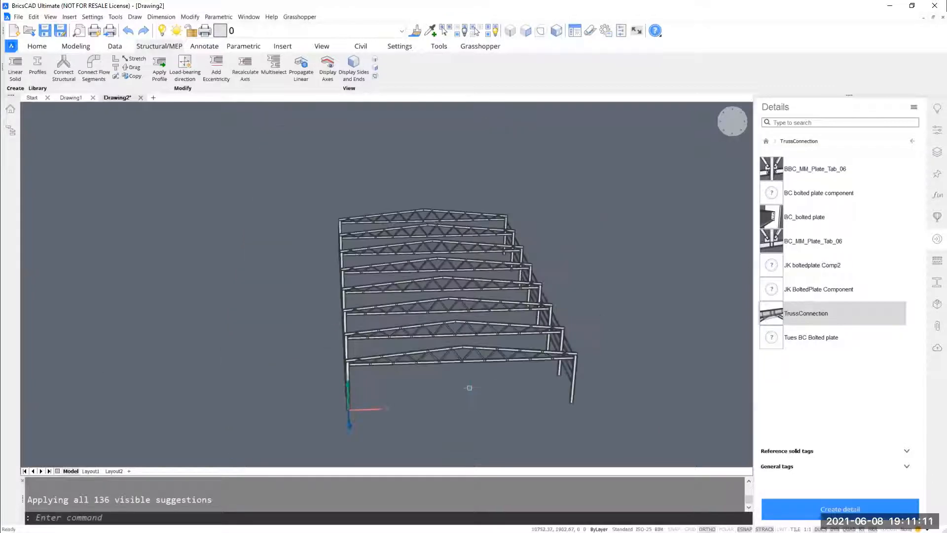
{"action": "scroll", "coordinate": [476, 345], "scroll_direction": "up", "scroll_amount": 10}
{"action": "scroll", "coordinate": [473, 323], "scroll_direction": "down", "scroll_amount": 3}
{"action": "middle_click_drag", "start_coordinate": [473, 323], "coordinate": [601, 315], "text": "shift"}
{"action": "scroll", "coordinate": [601, 315], "scroll_direction": "down", "scroll_amount": 5}
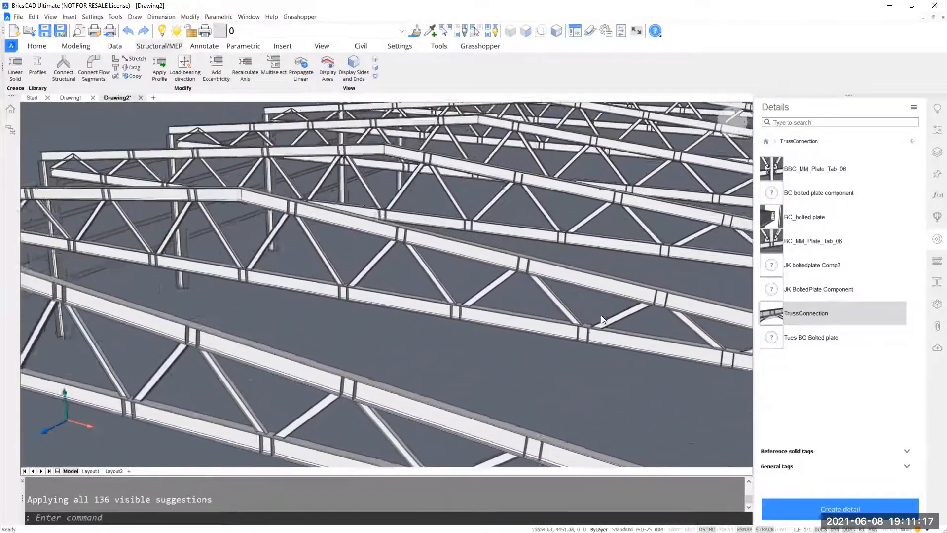
{"action": "scroll", "coordinate": [599, 315], "scroll_direction": "up", "scroll_amount": 3}
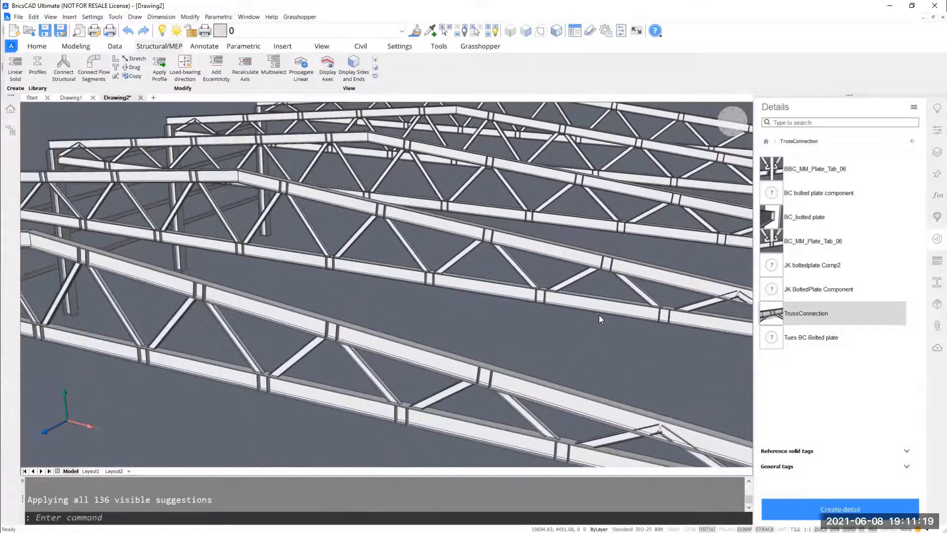
{"action": "scroll", "coordinate": [598, 315], "scroll_direction": "down", "scroll_amount": 6}
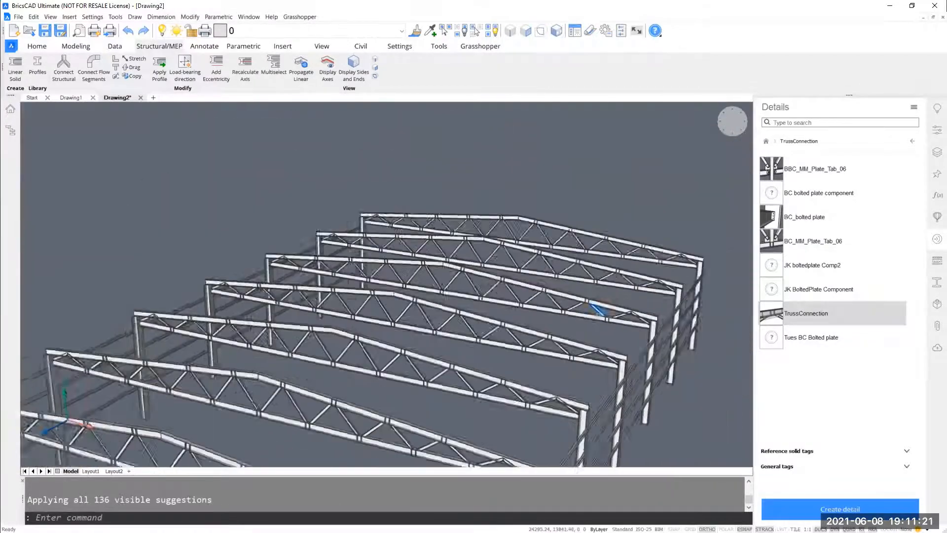
{"action": "middle_click_drag", "start_coordinate": [598, 315], "coordinate": [588, 217], "text": "shift"}
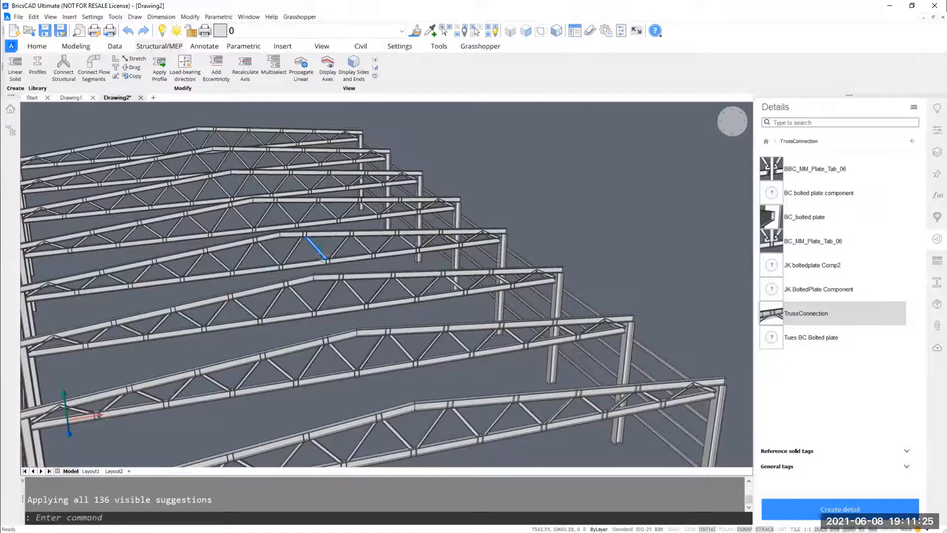
{"action": "middle_click_drag", "start_coordinate": [375, 239], "coordinate": [447, 215]}
{"action": "scroll", "coordinate": [474, 241], "scroll_direction": "down", "scroll_amount": 1}
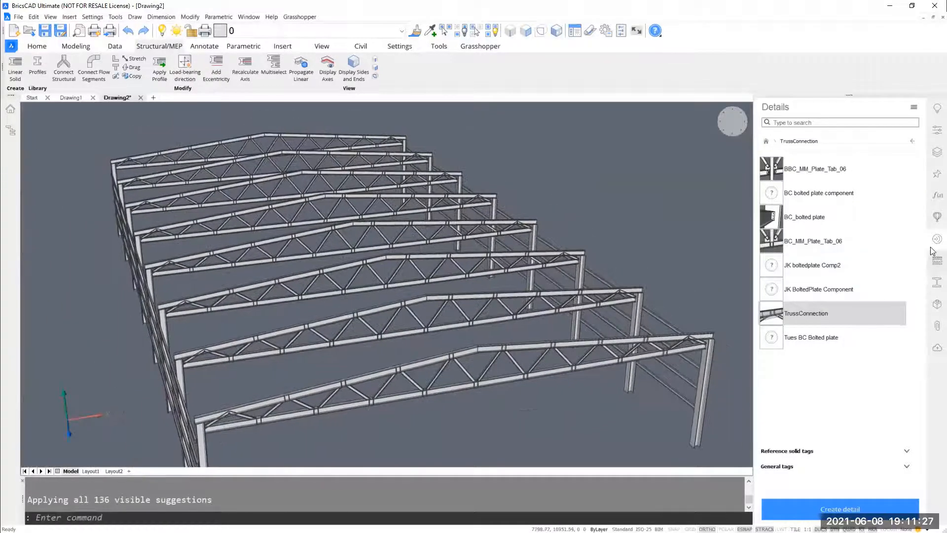
{"action": "left_click", "coordinate": [936, 240]}
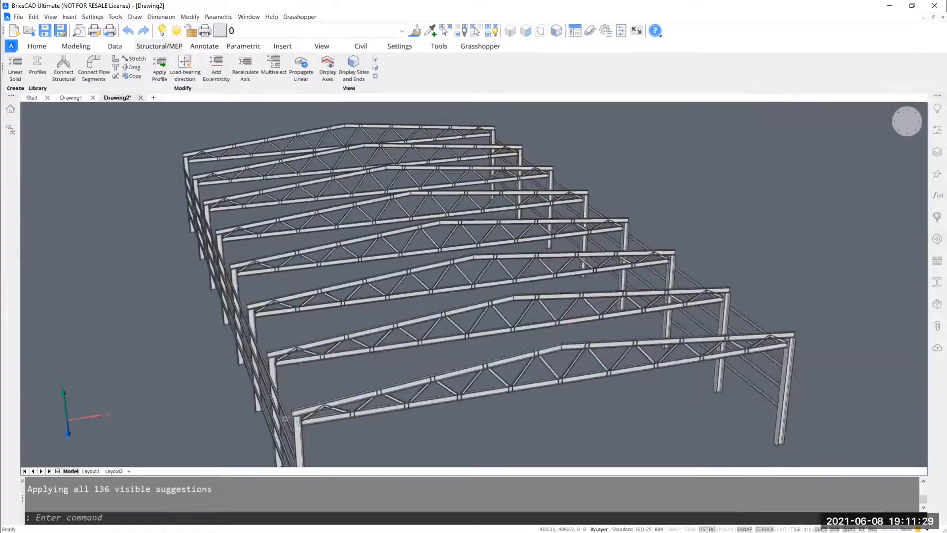
Examine the end joint where the truss's chords and diagonal meet the corner column.
{"action": "scroll", "coordinate": [365, 397], "scroll_direction": "up", "scroll_amount": 4}
{"action": "scroll", "coordinate": [365, 397], "scroll_direction": "down", "scroll_amount": 3}
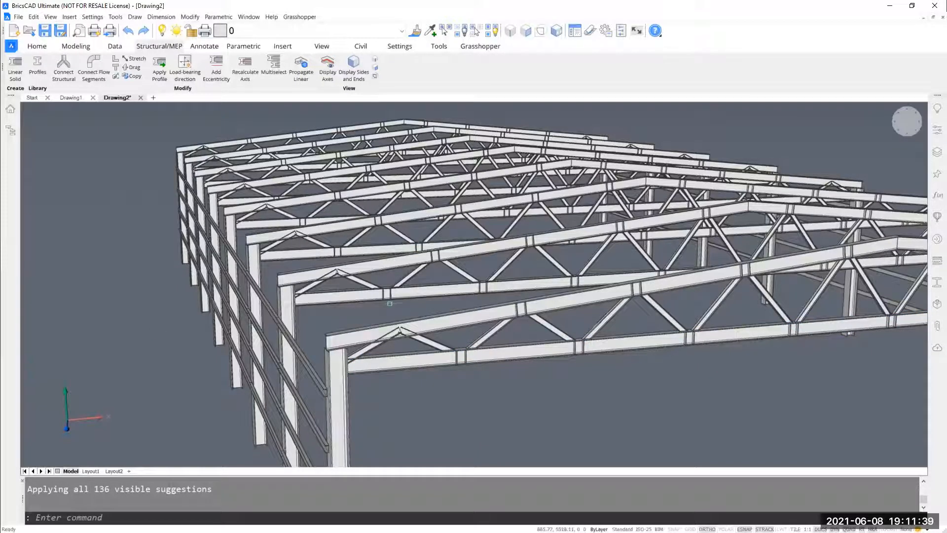
{"action": "middle_click_drag", "start_coordinate": [370, 345], "coordinate": [239, 217], "text": "shift"}
{"action": "scroll", "coordinate": [303, 190], "scroll_direction": "up", "scroll_amount": 5}
{"action": "middle_click_drag", "start_coordinate": [310, 238], "coordinate": [327, 297], "text": "shift"}
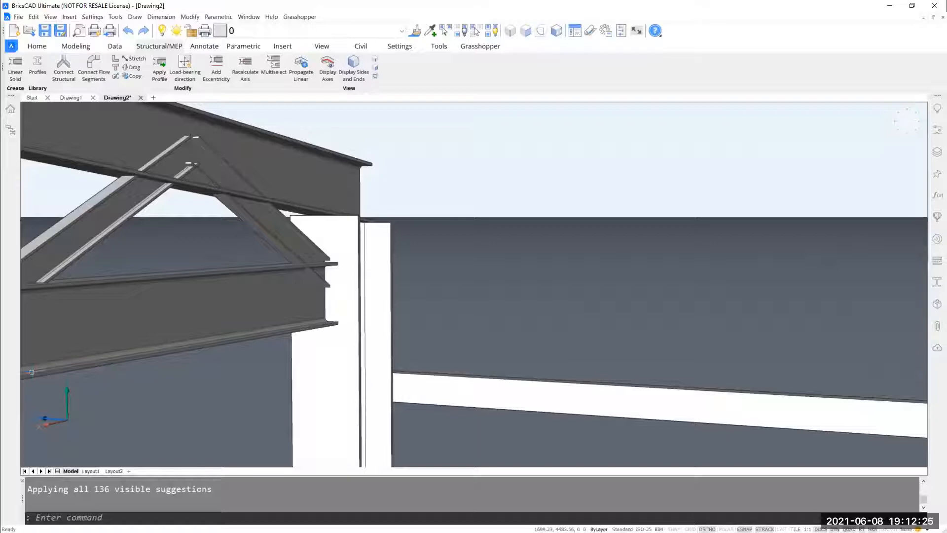
{"action": "scroll", "coordinate": [399, 289], "scroll_direction": "down", "scroll_amount": 3}
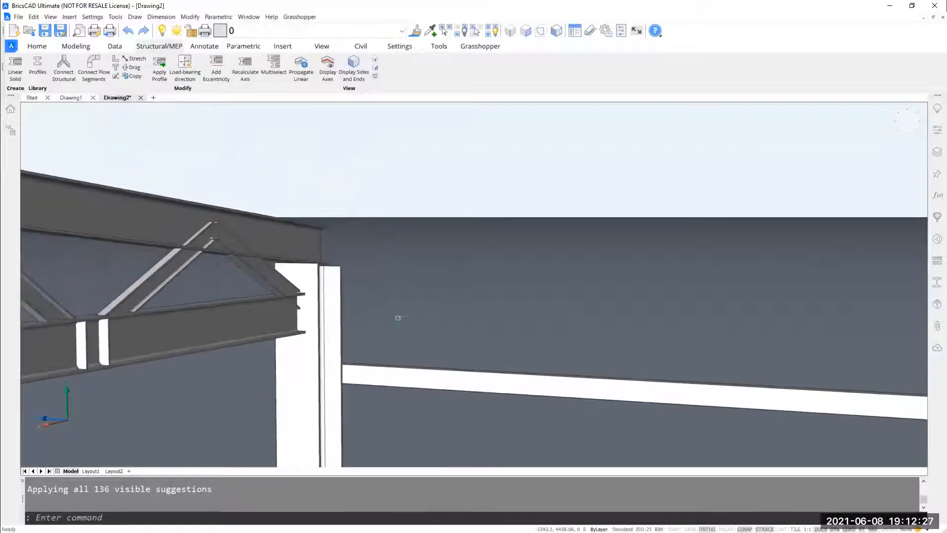
{"action": "middle_click_drag", "start_coordinate": [398, 289], "coordinate": [394, 290], "text": "shift"}
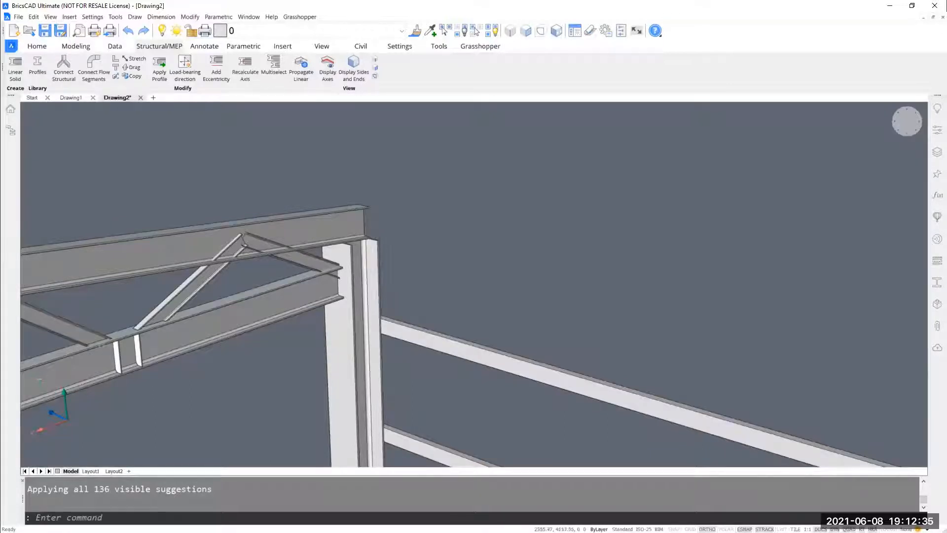
Isolate the corner column and the truss's bottom chord, hiding all other objects.
{"action": "middle_click_drag", "start_coordinate": [347, 290], "coordinate": [338, 279]}
{"action": "scroll", "coordinate": [338, 279], "scroll_direction": "up", "scroll_amount": 2}
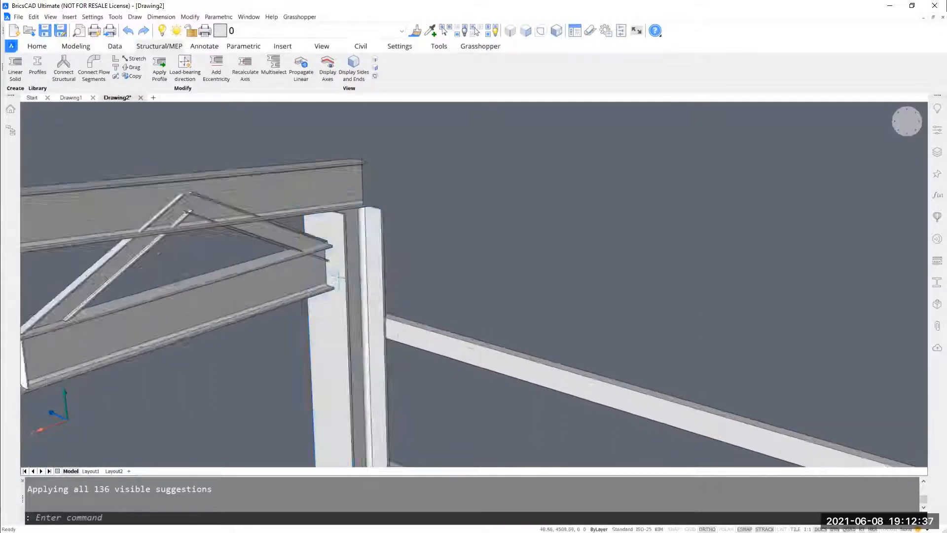
{"action": "scroll", "coordinate": [339, 279], "scroll_direction": "up", "scroll_amount": 1}
{"action": "left_click", "coordinate": [339, 278]}
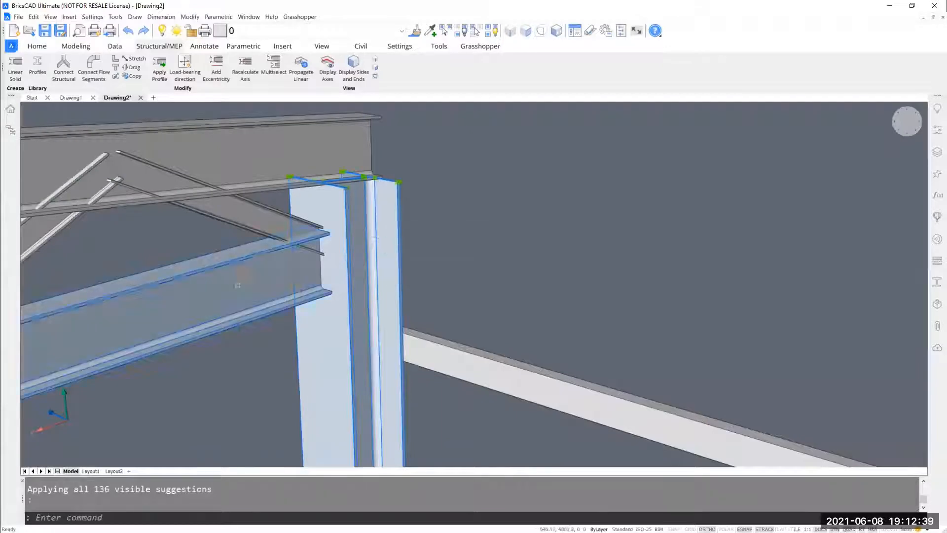
{"action": "mouse_move", "coordinate": [237, 285]}
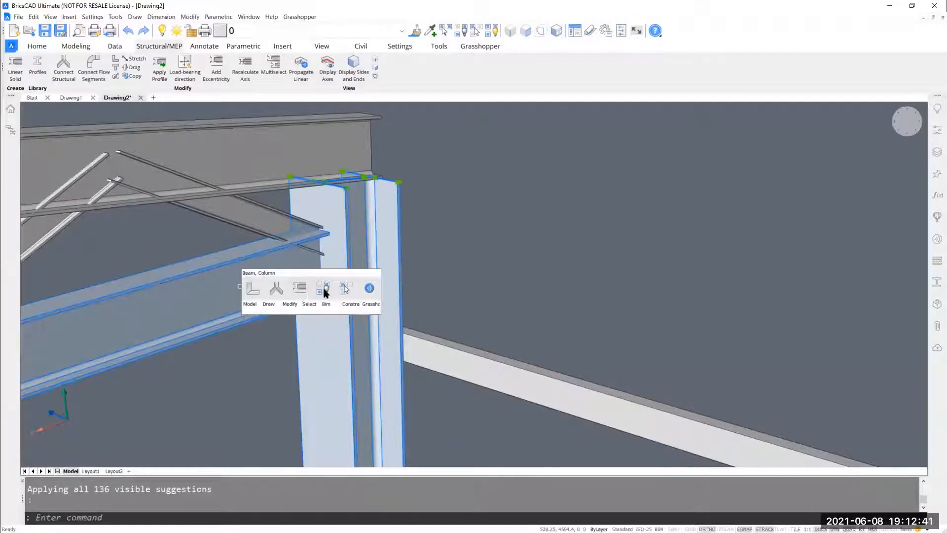
{"action": "left_click", "coordinate": [343, 287]}
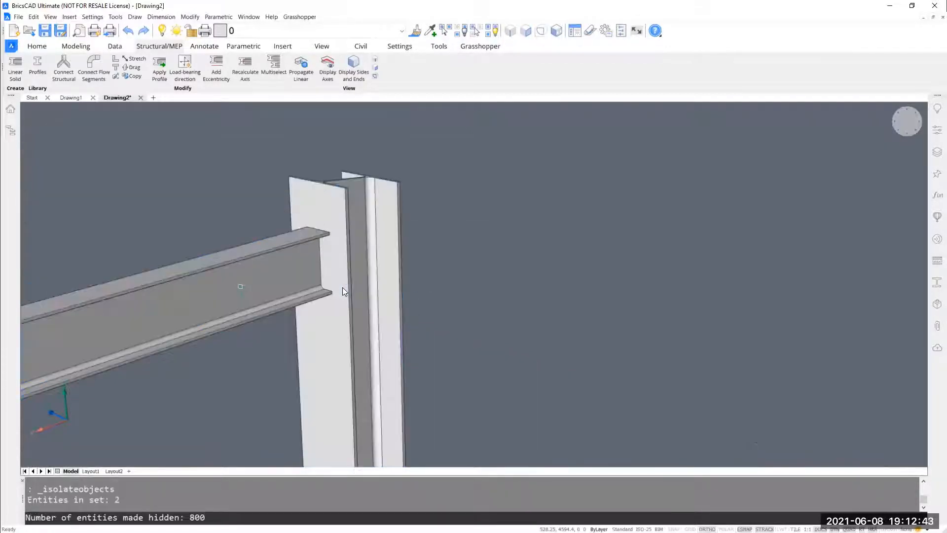
{"action": "middle_click_drag", "start_coordinate": [330, 291], "coordinate": [313, 158], "text": "shift"}
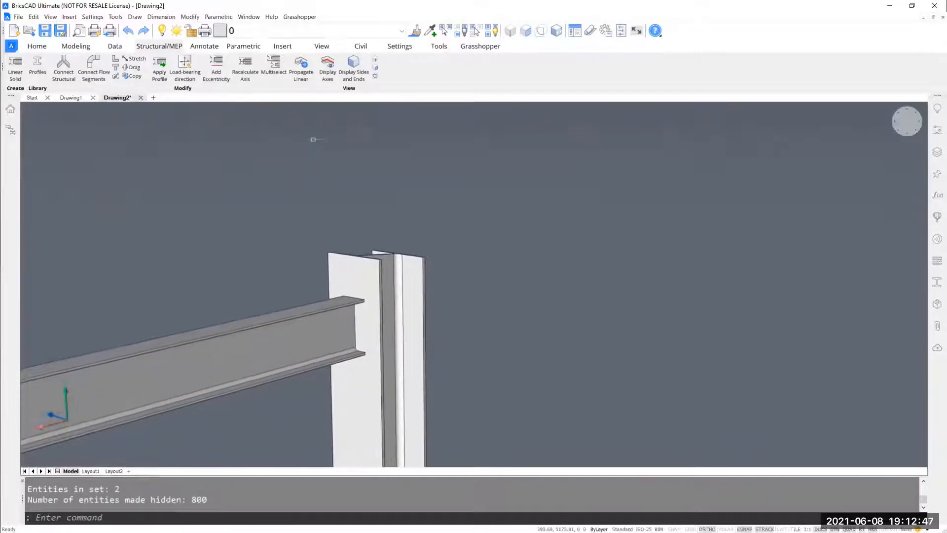
Open the component library and switch its contents to list view.
{"action": "middle_click_drag", "start_coordinate": [493, 231], "coordinate": [498, 172]}
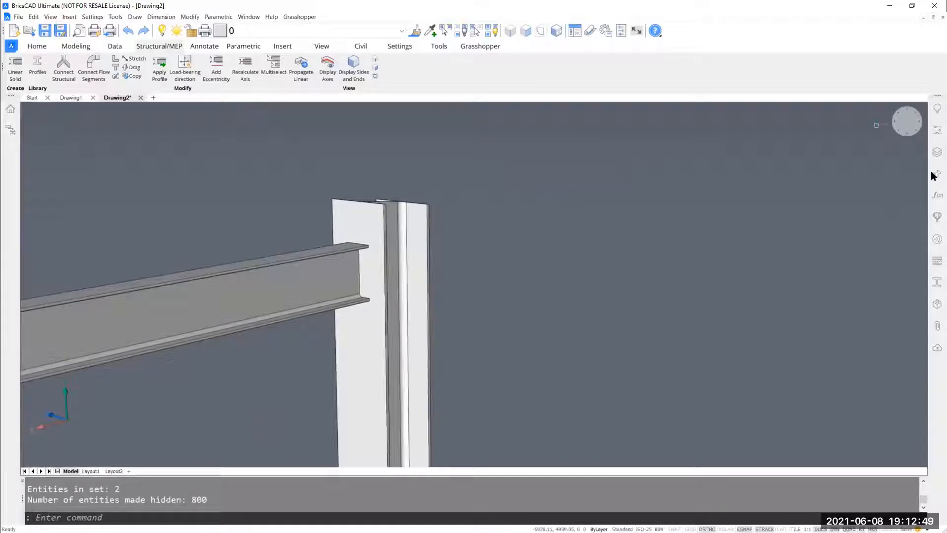
{"action": "left_click", "coordinate": [936, 217]}
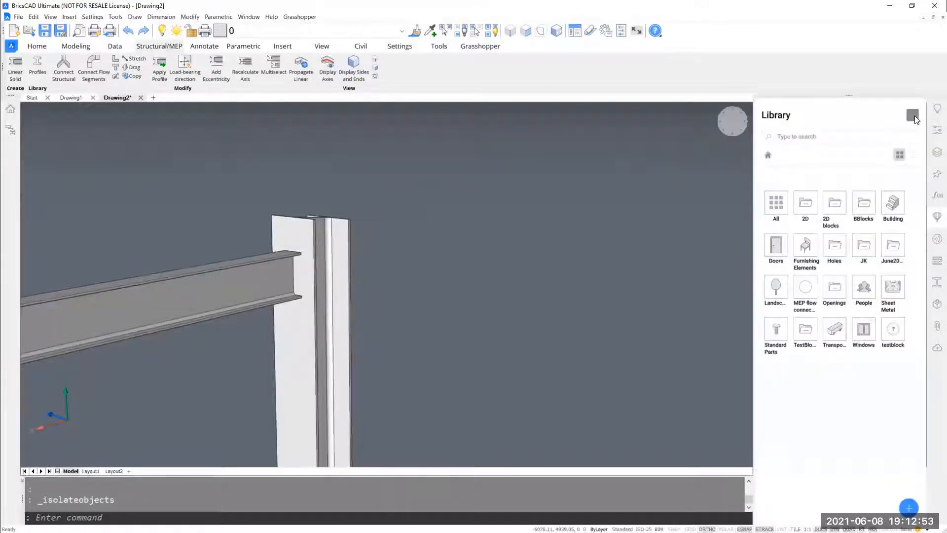
{"action": "left_click", "coordinate": [913, 115]}
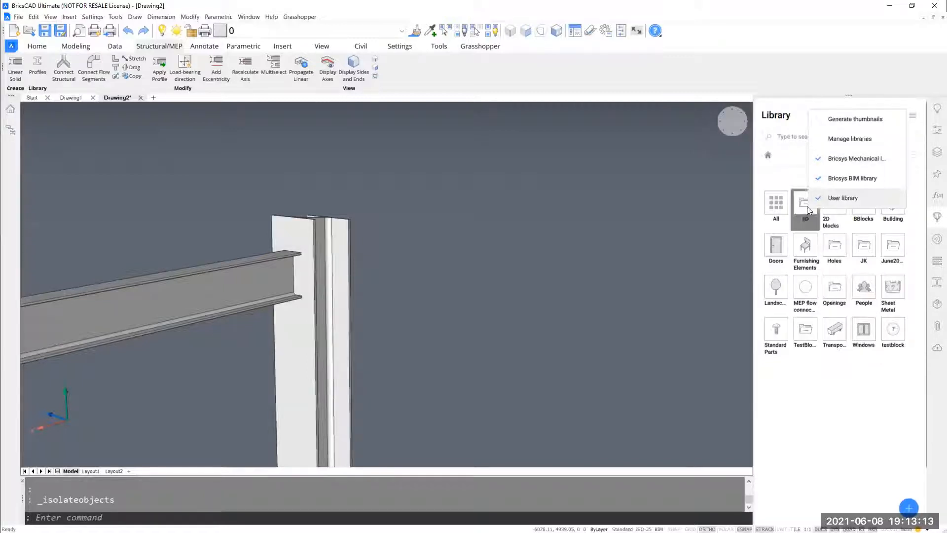
{"action": "left_click", "coordinate": [913, 156]}
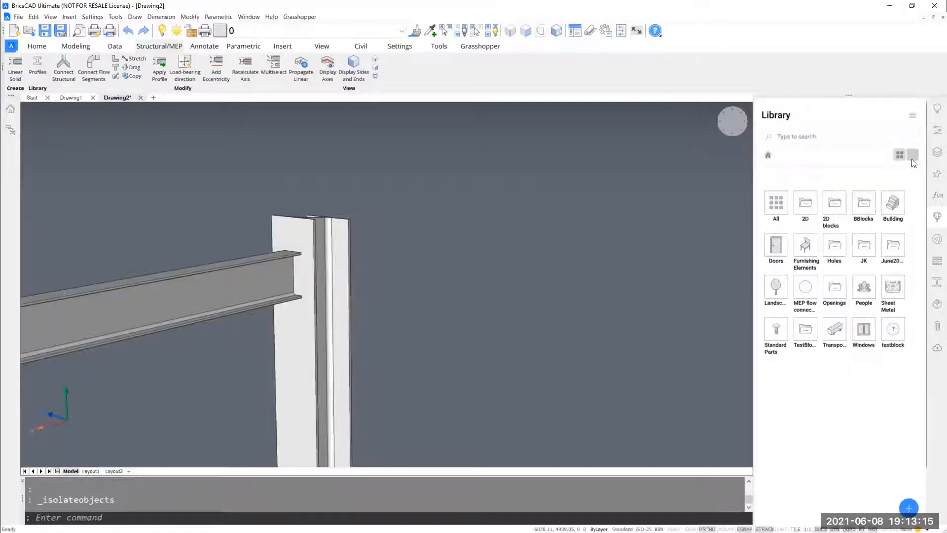
{"action": "left_click", "coordinate": [913, 156]}
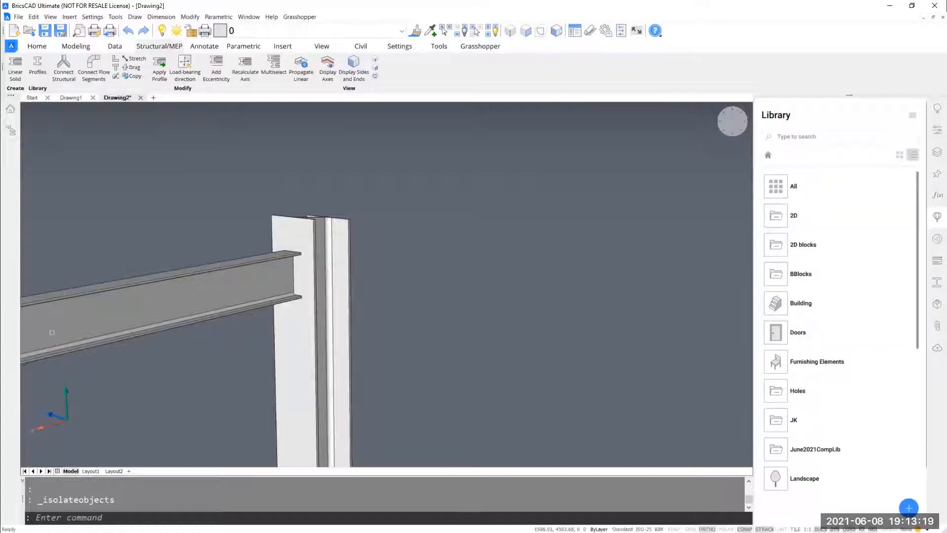
Draw a thin box as an end plate on the column flange, covering the chord's end profile, about 120 by 240 mm.
{"action": "mouse_move", "coordinate": [40, 321]}
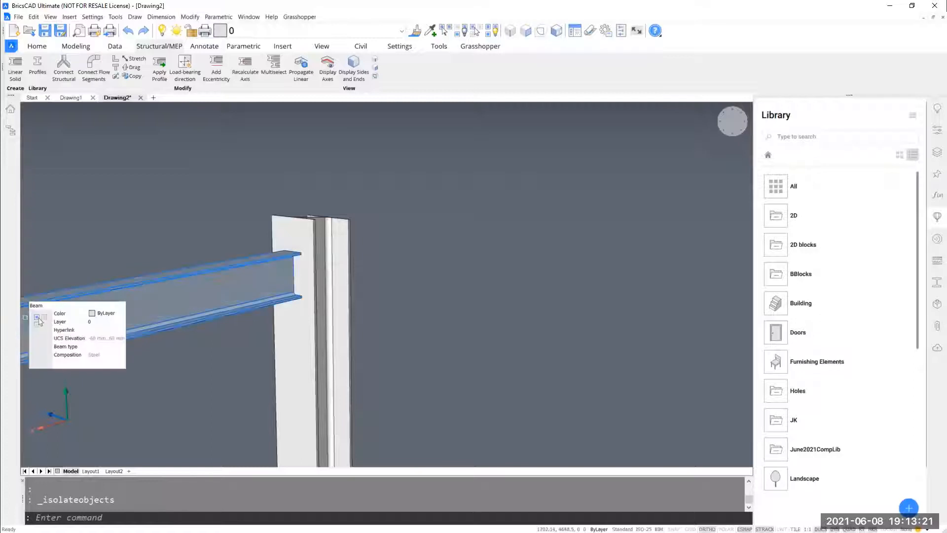
{"action": "scroll", "coordinate": [264, 269], "scroll_direction": "up", "scroll_amount": 3}
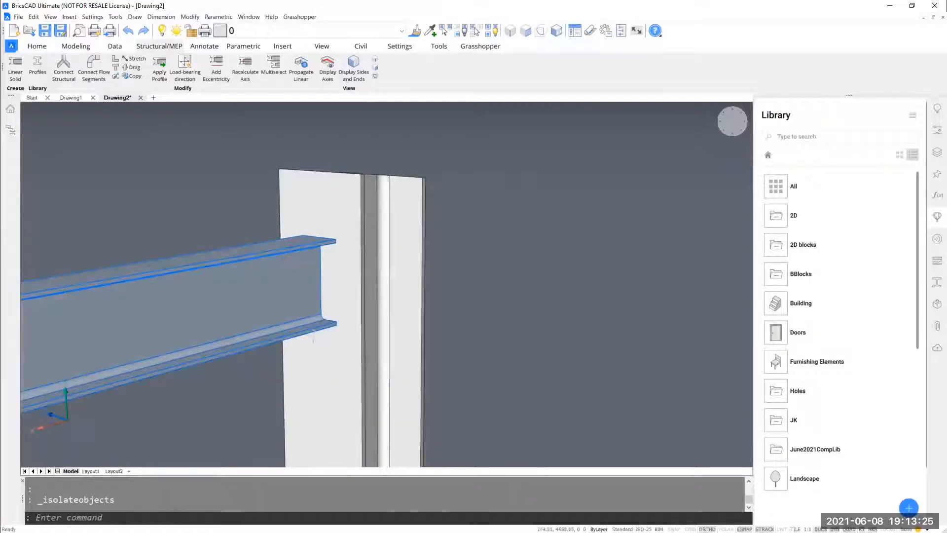
{"action": "right_click", "coordinate": [491, 196]}
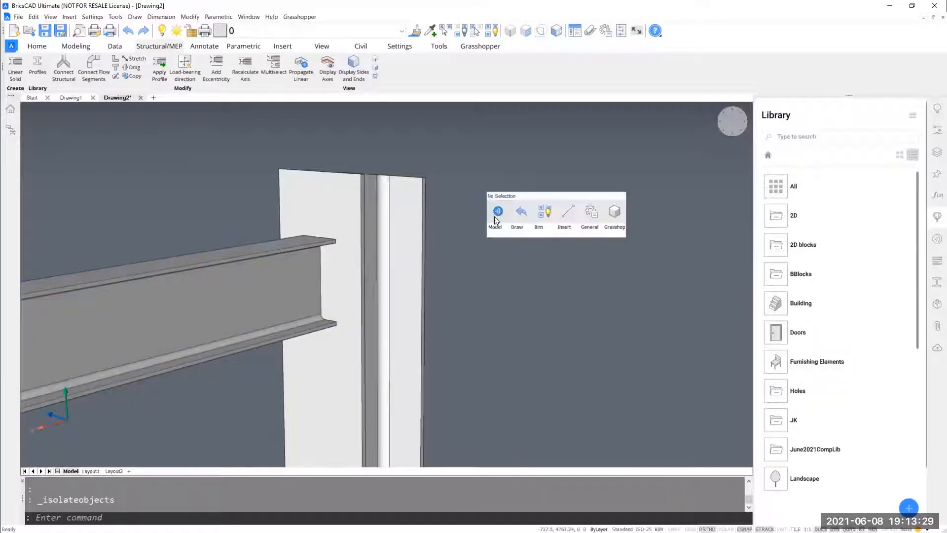
{"action": "mouse_move", "coordinate": [524, 234]}
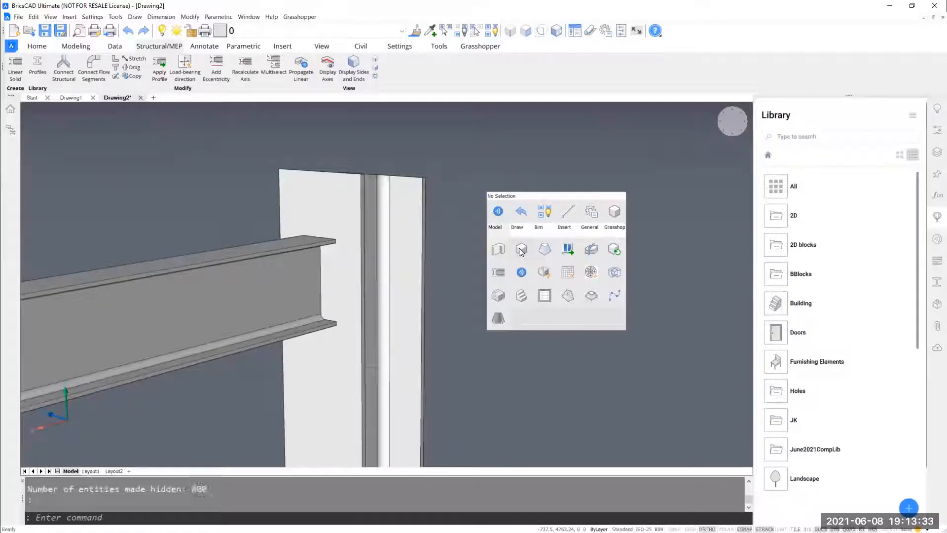
{"action": "left_click", "coordinate": [521, 250]}
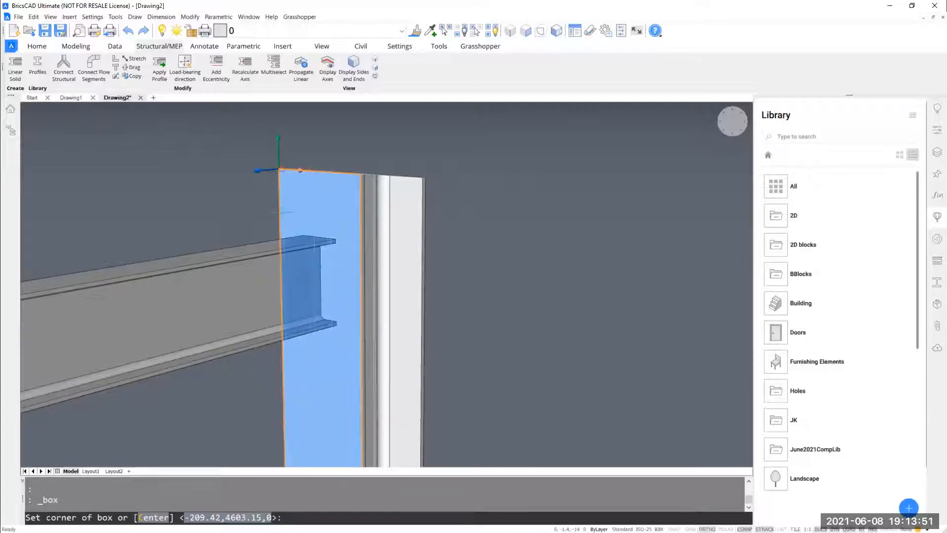
{"action": "scroll", "coordinate": [298, 222], "scroll_direction": "up", "scroll_amount": 5}
{"action": "left_click", "coordinate": [310, 261]}
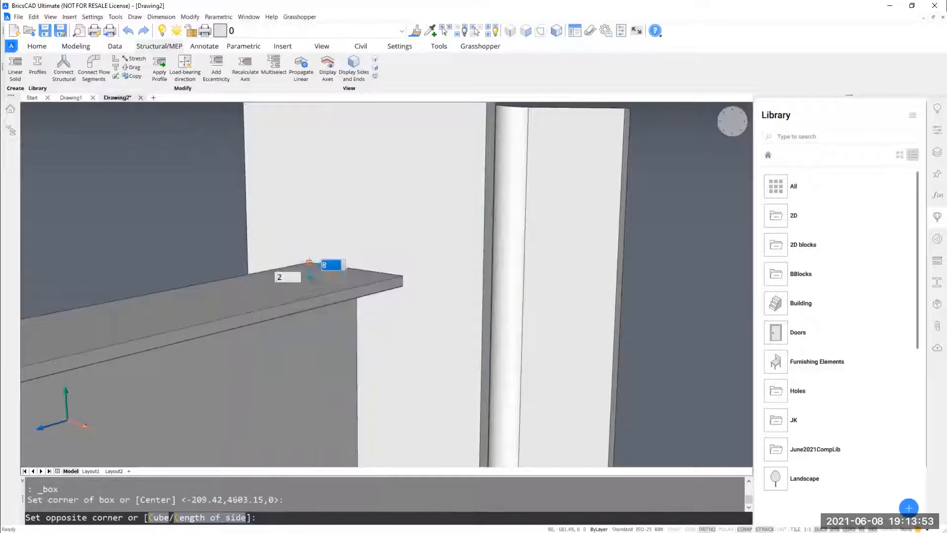
{"action": "scroll", "coordinate": [312, 283], "scroll_direction": "down", "scroll_amount": 3}
{"action": "scroll", "coordinate": [378, 418], "scroll_direction": "up", "scroll_amount": 4}
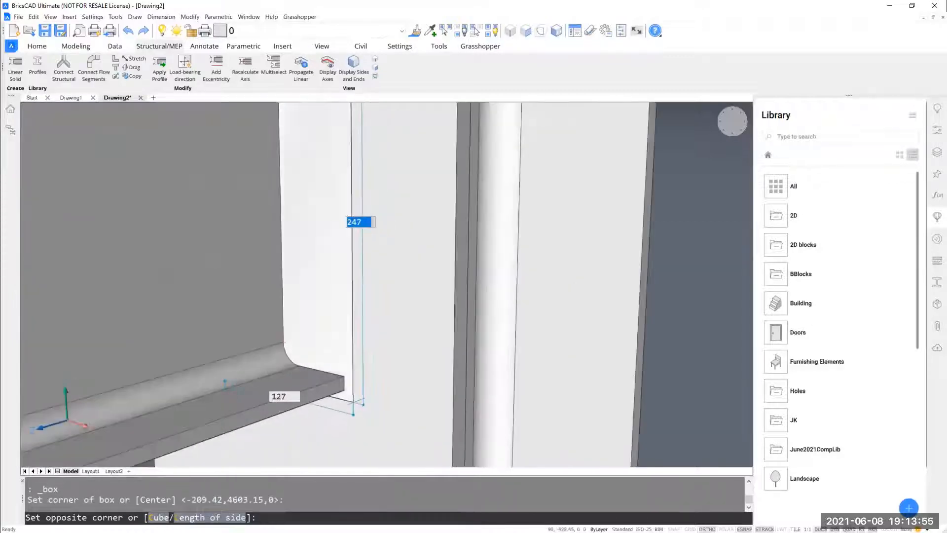
{"action": "scroll", "coordinate": [363, 405], "scroll_direction": "down", "scroll_amount": 2}
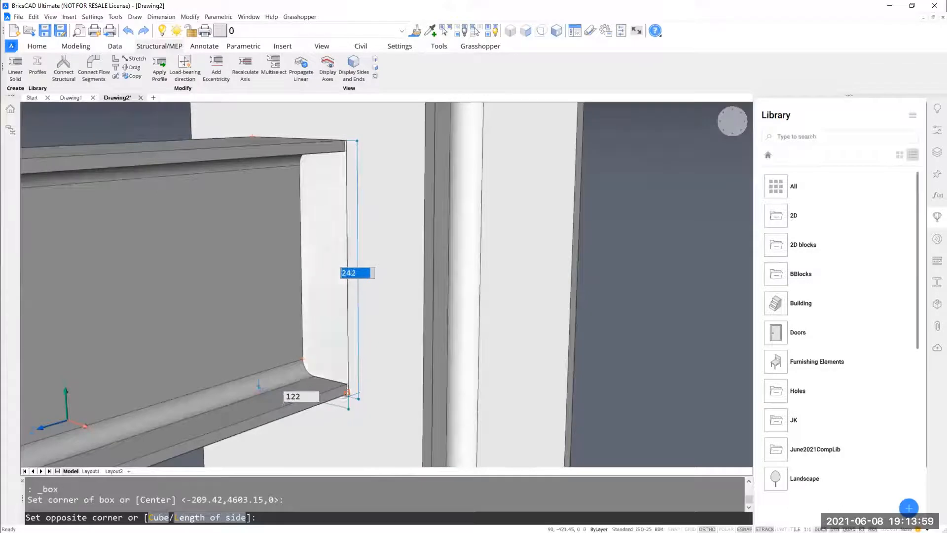
{"action": "left_click", "coordinate": [347, 395]}
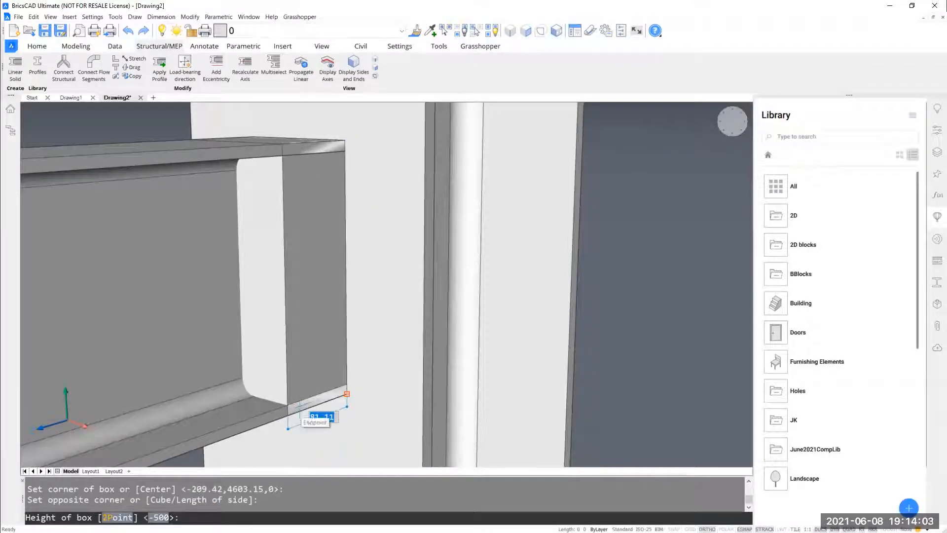
{"action": "left_click", "coordinate": [299, 406]}
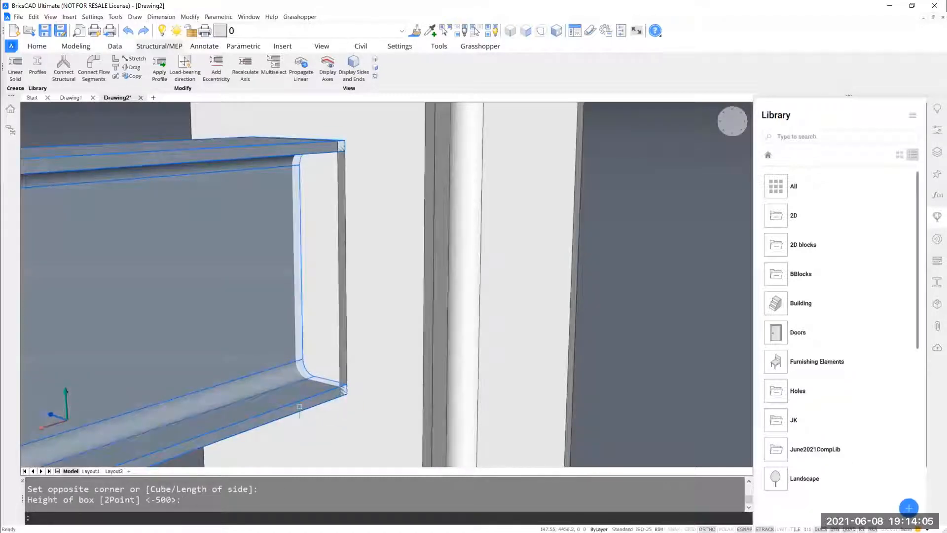
Enable face selection and push/pull one narrow vertical side face of the end plate outward by 20 mm.
{"action": "scroll", "coordinate": [421, 328], "scroll_direction": "down", "scroll_amount": 2}
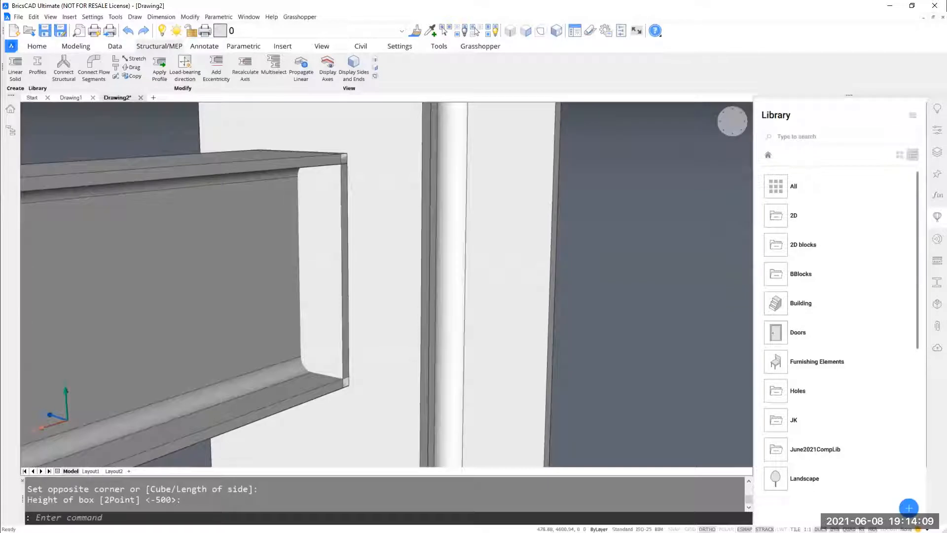
{"action": "middle_click_drag", "start_coordinate": [345, 259], "coordinate": [458, 201], "text": "shift"}
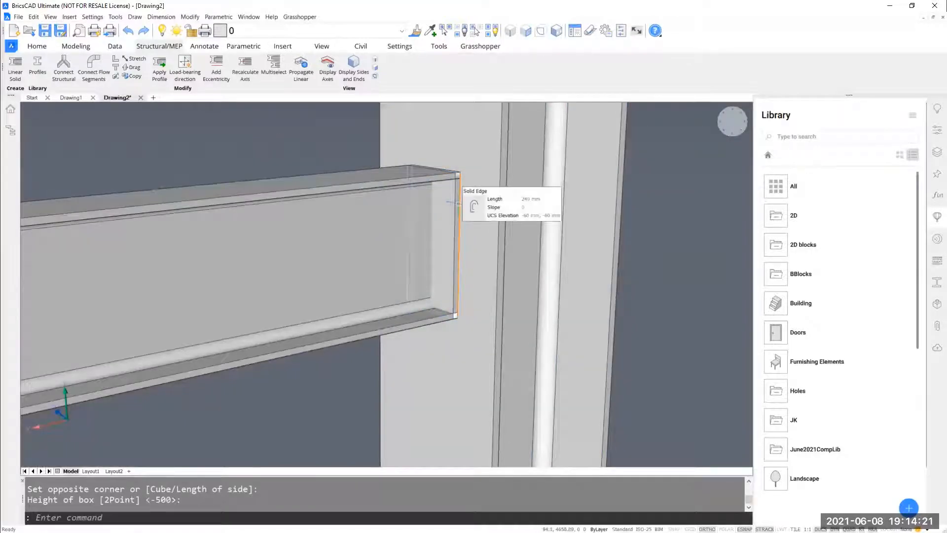
{"action": "scroll", "coordinate": [457, 201], "scroll_direction": "up", "scroll_amount": 2}
{"action": "scroll", "coordinate": [457, 202], "scroll_direction": "up", "scroll_amount": 3}
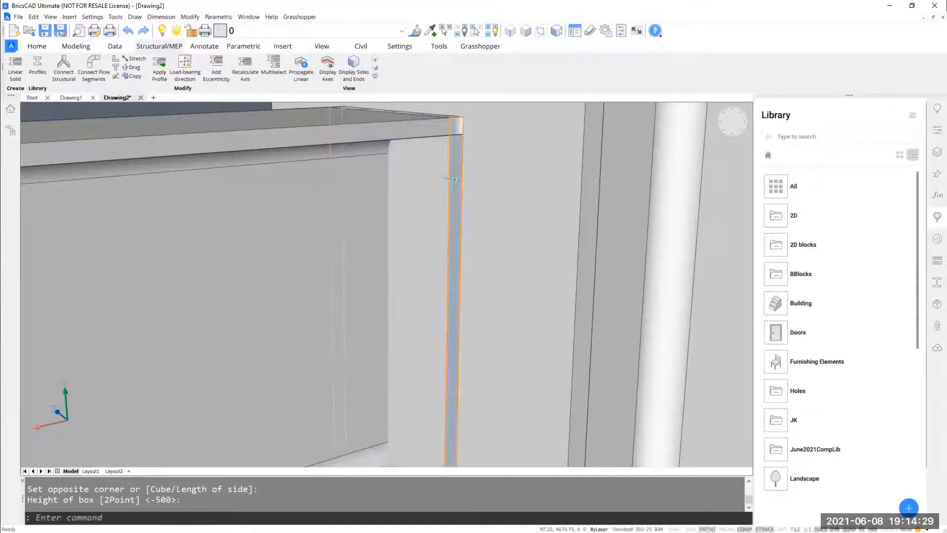
{"action": "left_click", "coordinate": [527, 32]}
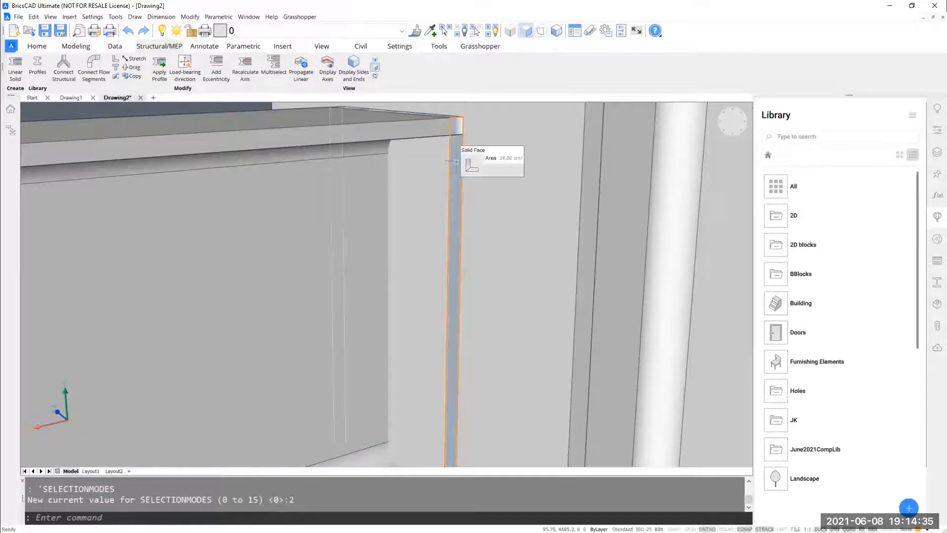
{"action": "mouse_move", "coordinate": [469, 169]}
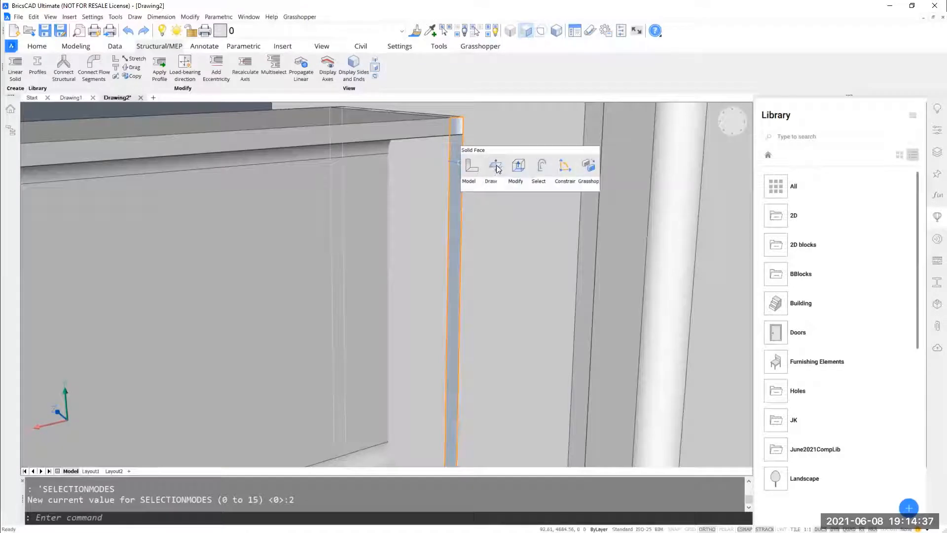
{"action": "left_click", "coordinate": [496, 168]}
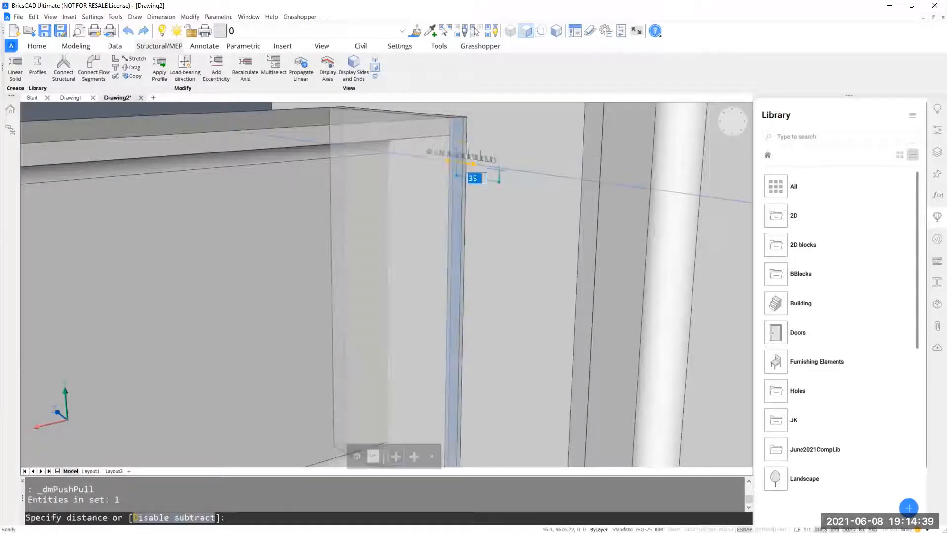
{"action": "type", "text": "20"}
{"action": "key", "text": "Return"}
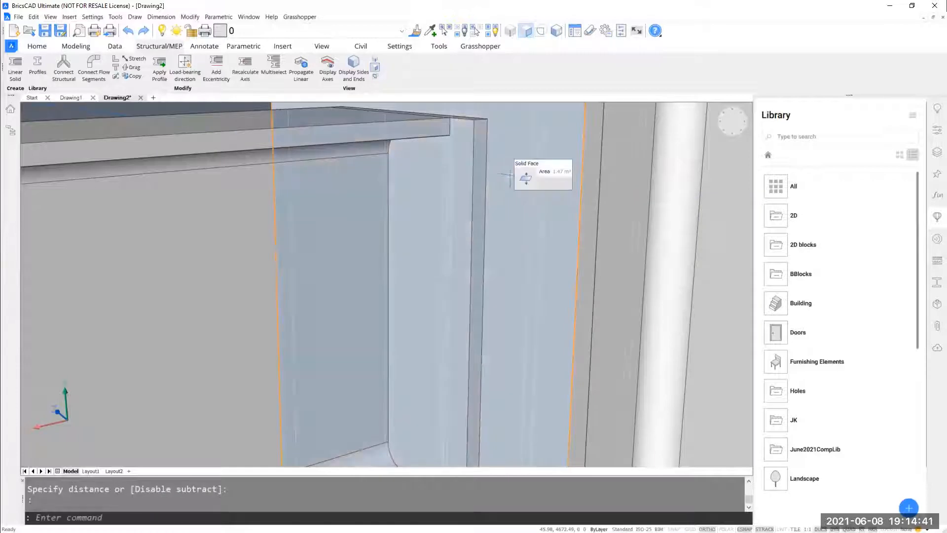
Push/pull the opposite vertical side face of the end plate outward by 20 mm and check the widened plate.
{"action": "middle_click_drag", "start_coordinate": [510, 177], "coordinate": [329, 222], "text": "shift"}
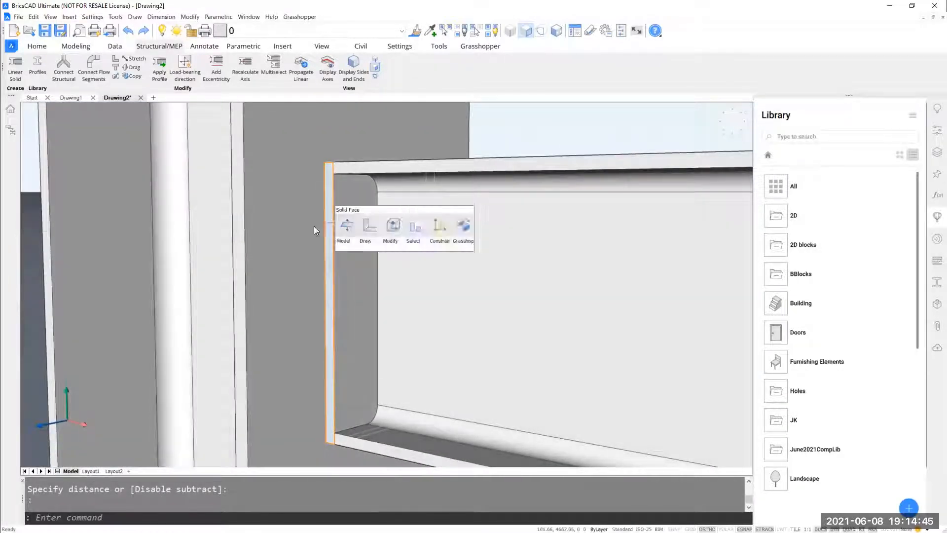
{"action": "left_click", "coordinate": [345, 225]}
{"action": "type", "text": "20"}
{"action": "key", "text": "Return"}
{"action": "middle_click_drag", "start_coordinate": [303, 229], "coordinate": [285, 242], "text": "shift"}
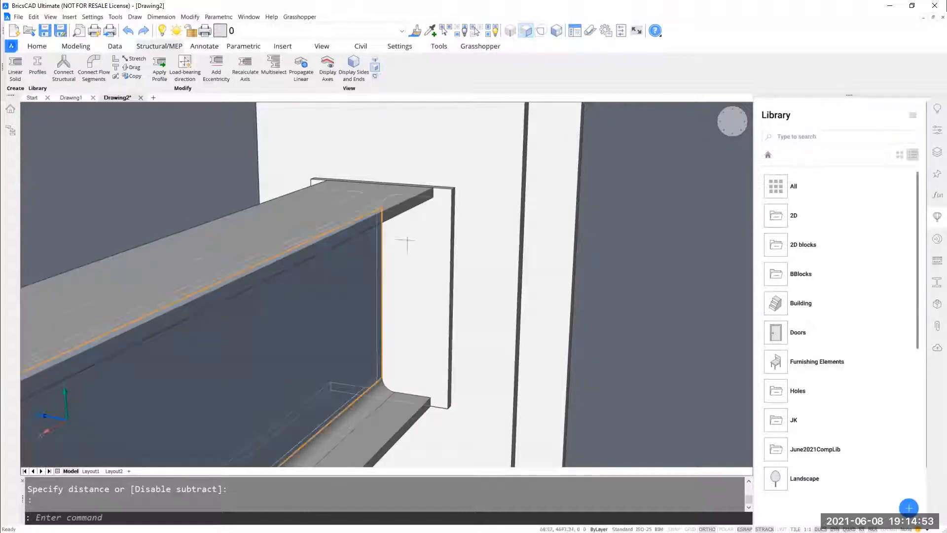
{"action": "middle_click_drag", "start_coordinate": [401, 353], "coordinate": [217, 323], "text": "shift"}
{"action": "middle_click_drag", "start_coordinate": [331, 321], "coordinate": [641, 288], "text": "shift"}
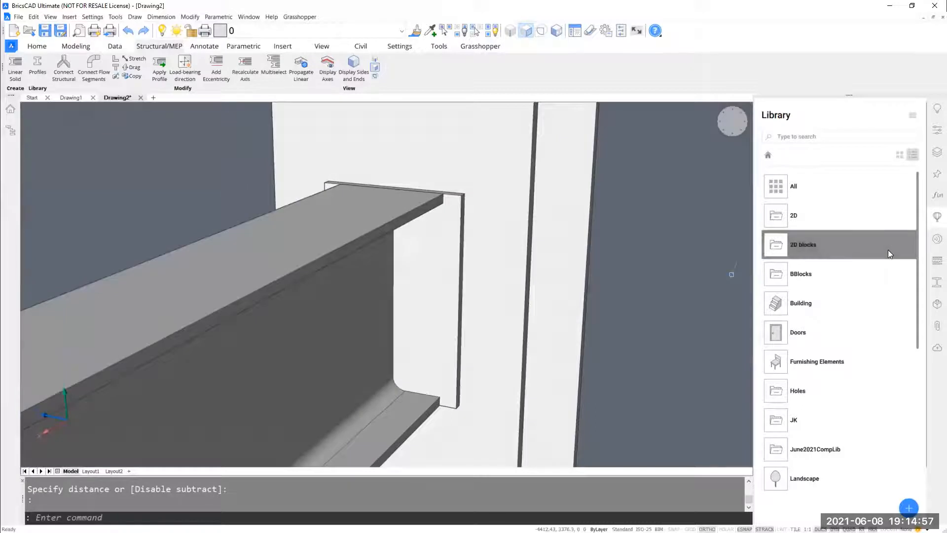
Browse the library's Standard Parts for fasteners and open the ISO hex head bolts.
{"action": "scroll", "coordinate": [880, 446], "scroll_direction": "down", "scroll_amount": 5}
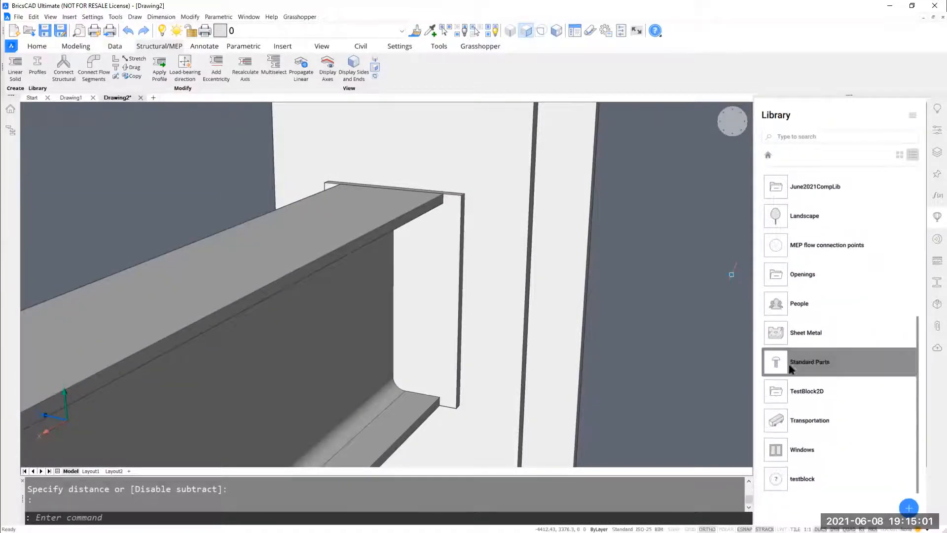
{"action": "left_click", "coordinate": [781, 366]}
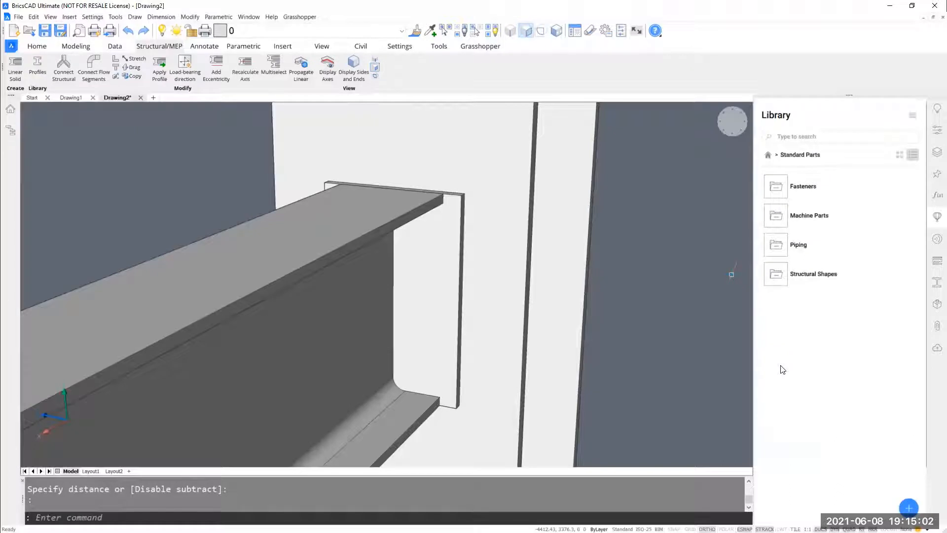
{"action": "left_click", "coordinate": [777, 191]}
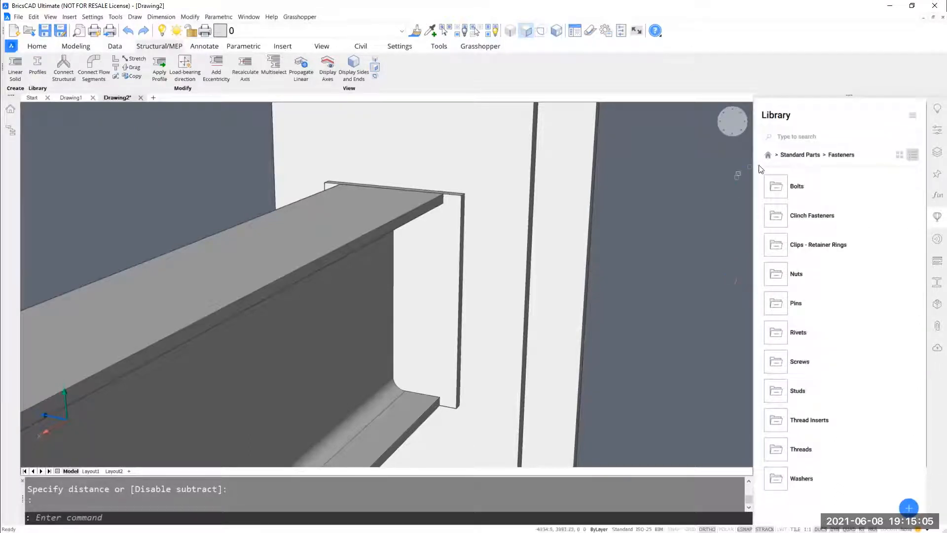
{"action": "left_click", "coordinate": [775, 183]}
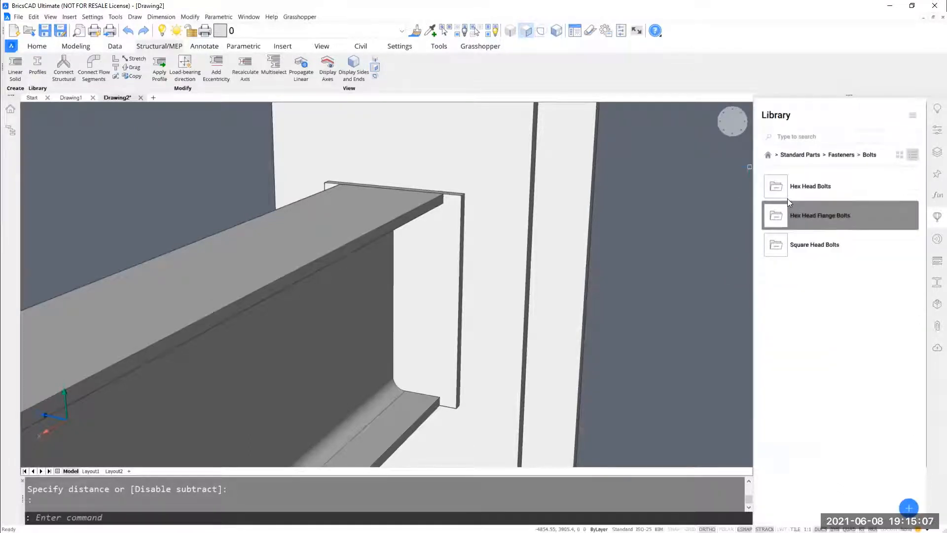
{"action": "left_click", "coordinate": [782, 190]}
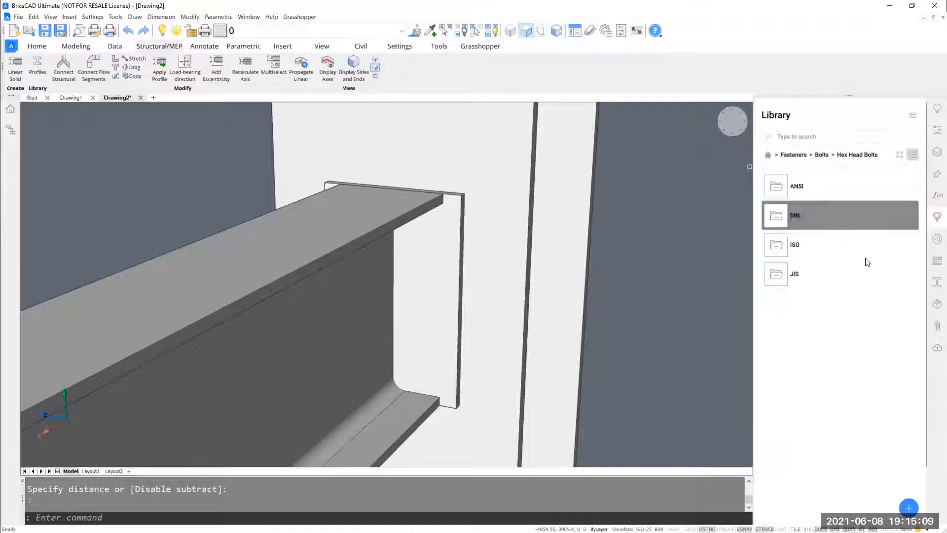
{"action": "left_click", "coordinate": [787, 241]}
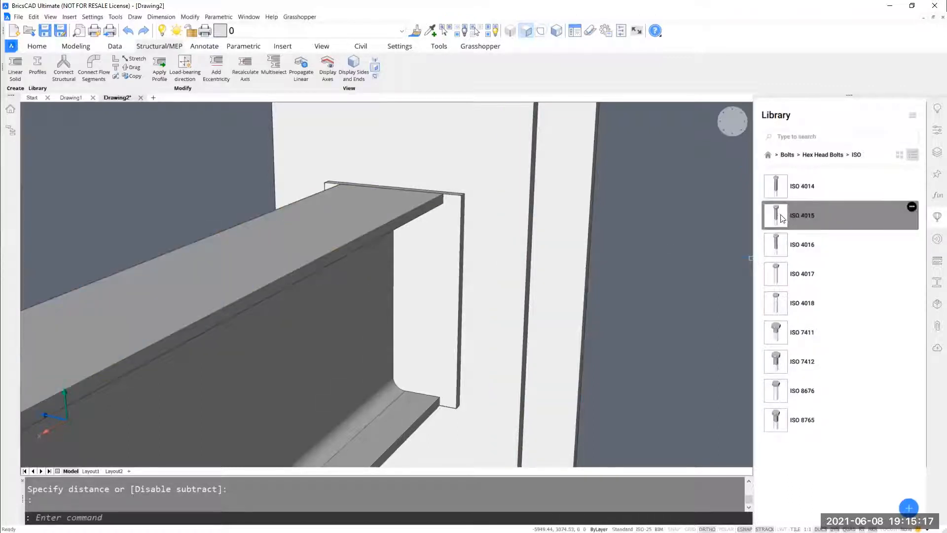
Insert an ISO 4015 bolt, M10 X 1.25 and 70 mm long, on the end plate, 30 mm from its side edge and 55 mm from its top edge.
{"action": "left_click_drag", "start_coordinate": [774, 215], "coordinate": [434, 260]}
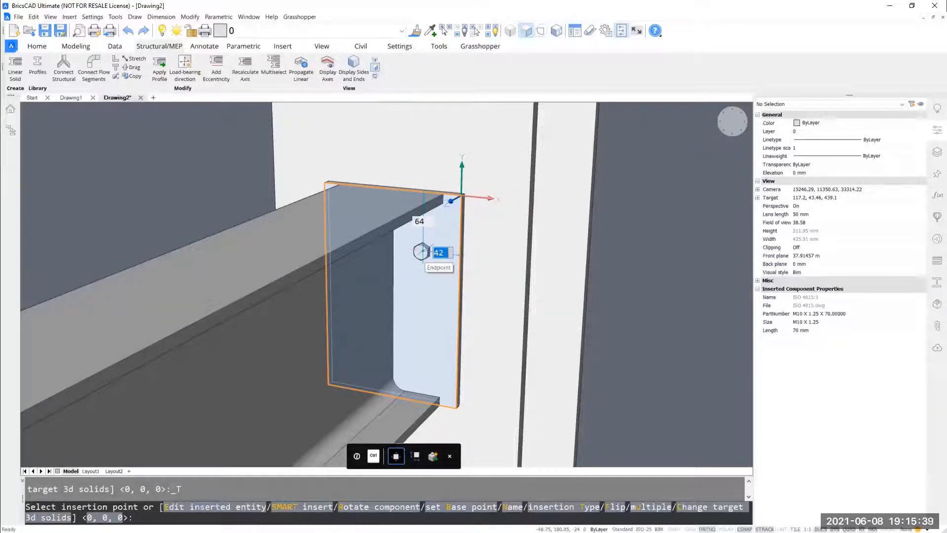
{"action": "type", "text": "30"}
{"action": "key", "text": "Tab"}
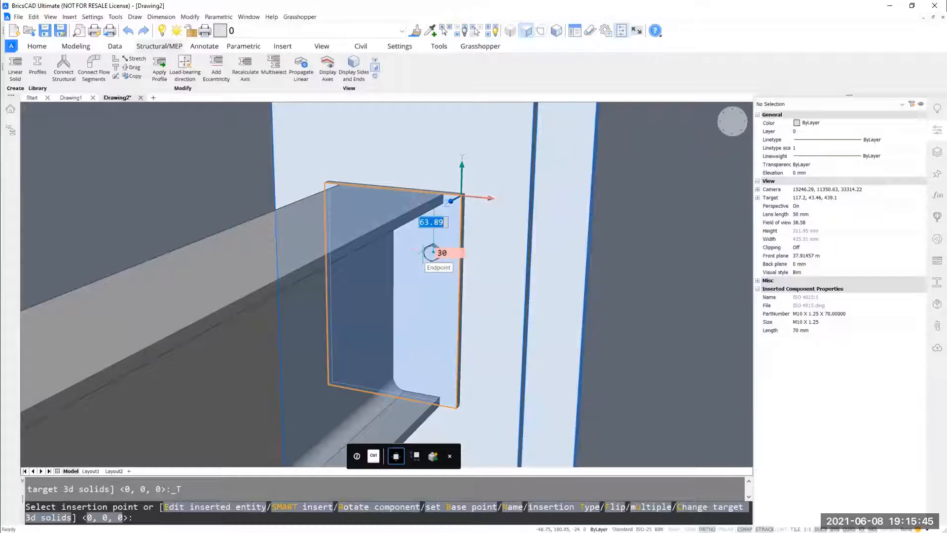
{"action": "type", "text": "55"}
{"action": "key", "text": "Return"}
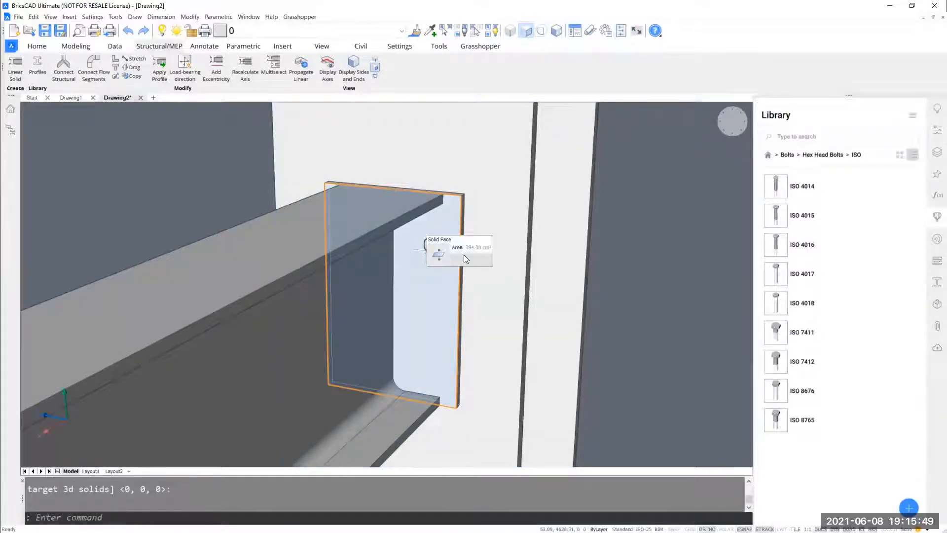
{"action": "middle_click_drag", "start_coordinate": [464, 256], "coordinate": [447, 267], "text": "shift"}
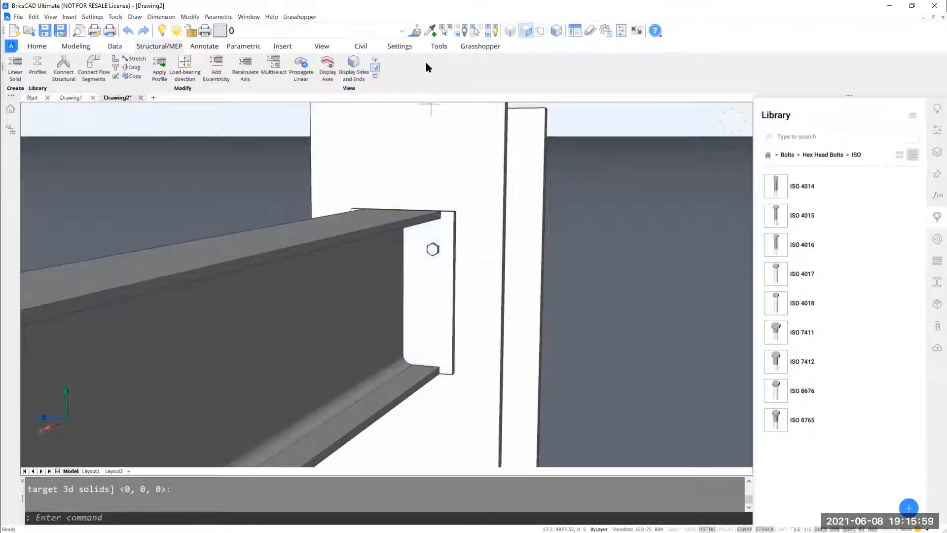
Turn off face selection and start propagating the bolt with the end plate as reference solid, accepting the proposed detail area.
{"action": "left_click", "coordinate": [526, 31]}
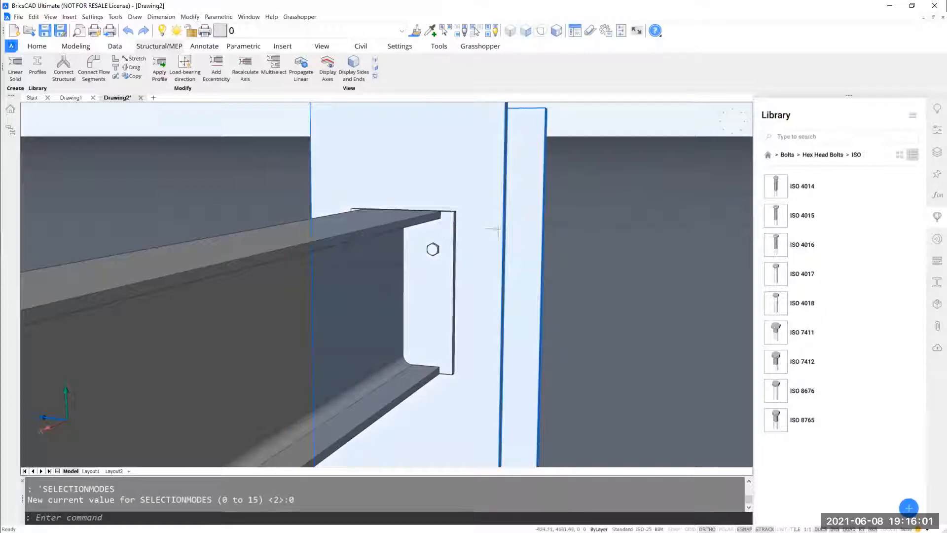
{"action": "right_click", "coordinate": [610, 231]}
{"action": "left_click", "coordinate": [635, 239]}
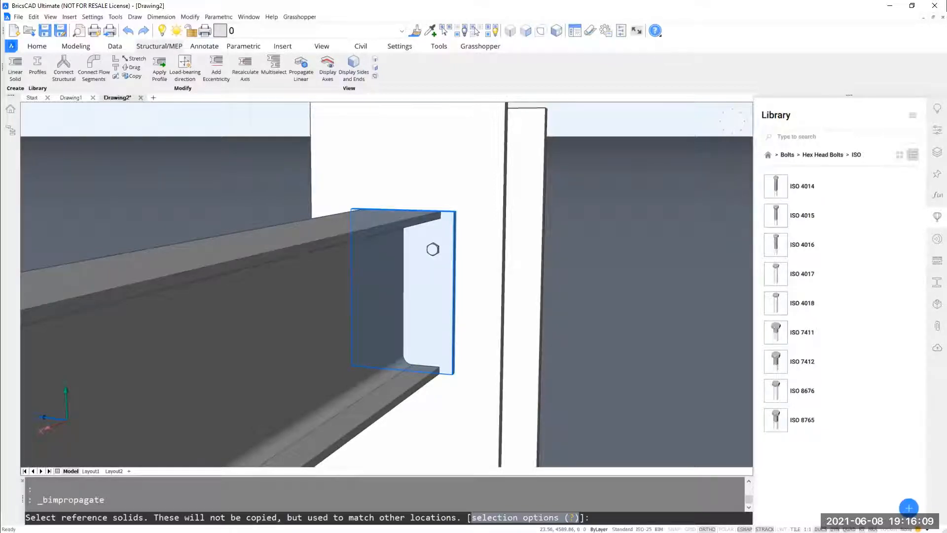
{"action": "left_click", "coordinate": [432, 250]}
{"action": "key", "text": "Return"}
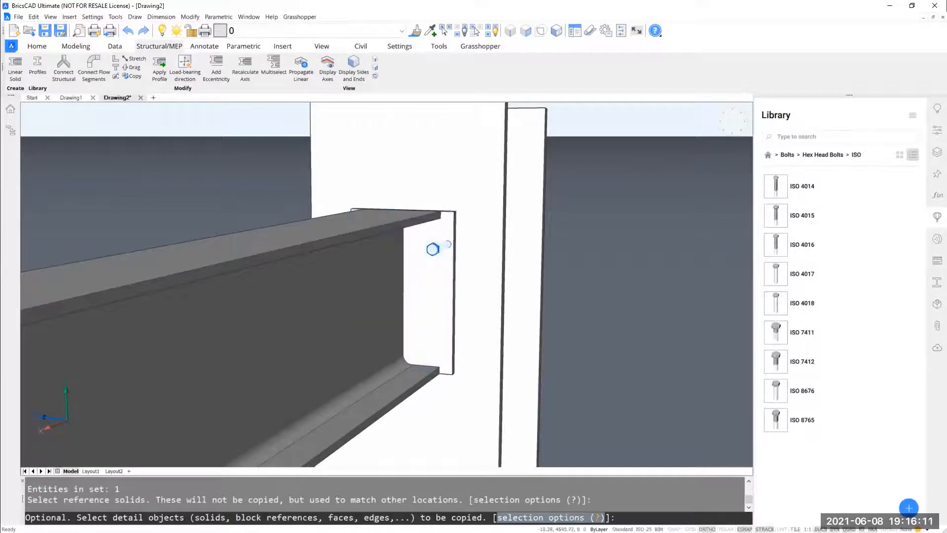
{"action": "left_click", "coordinate": [433, 248]}
{"action": "key", "text": "Return"}
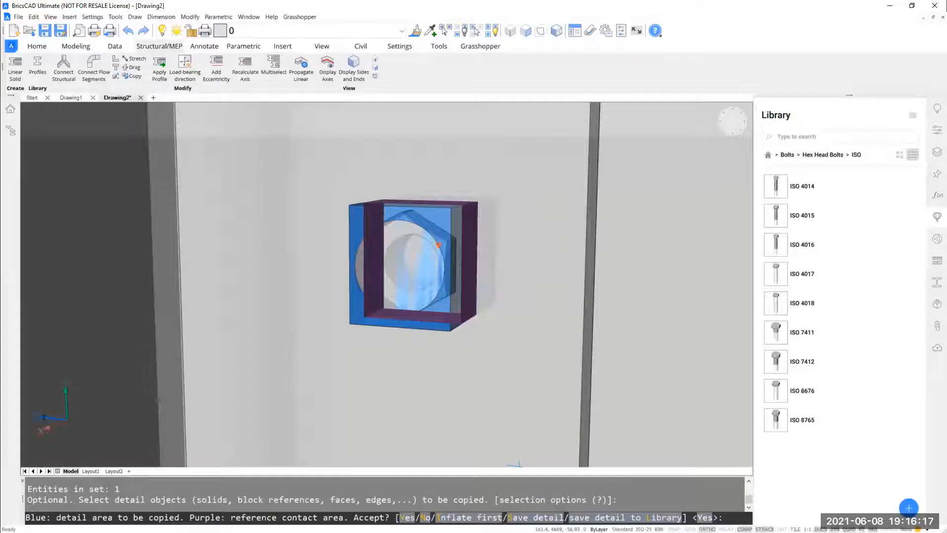
{"action": "key", "text": "Return"}
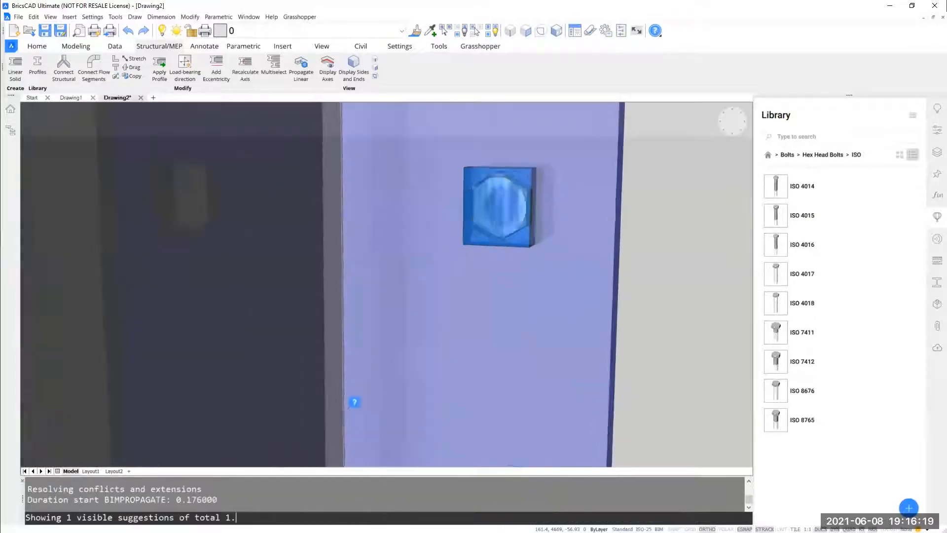
Switch the bolt propagation on the end plate from Similar Location to Grid, add a row, and apply it.
{"action": "scroll", "coordinate": [469, 346], "scroll_direction": "down", "scroll_amount": 5}
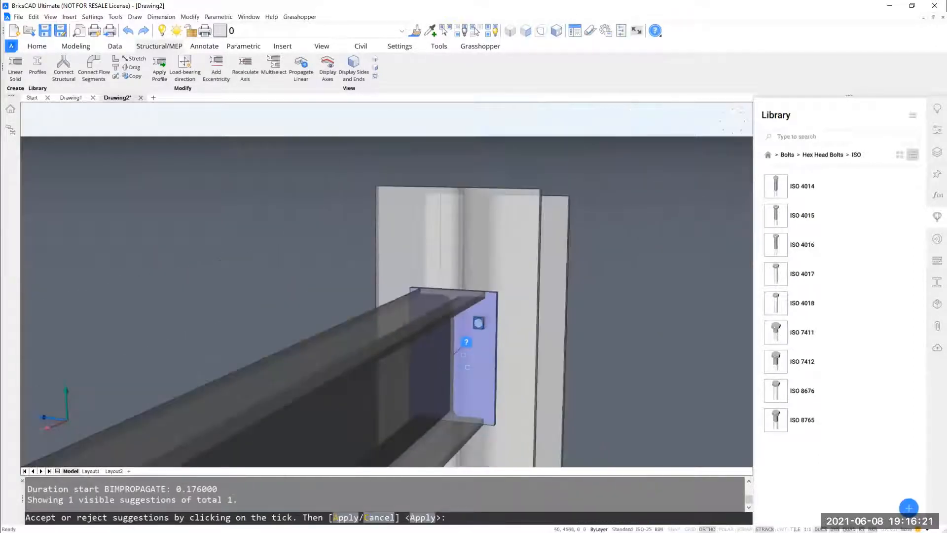
{"action": "scroll", "coordinate": [469, 346], "scroll_direction": "up", "scroll_amount": 2}
{"action": "middle_click_drag", "start_coordinate": [457, 347], "coordinate": [428, 275]}
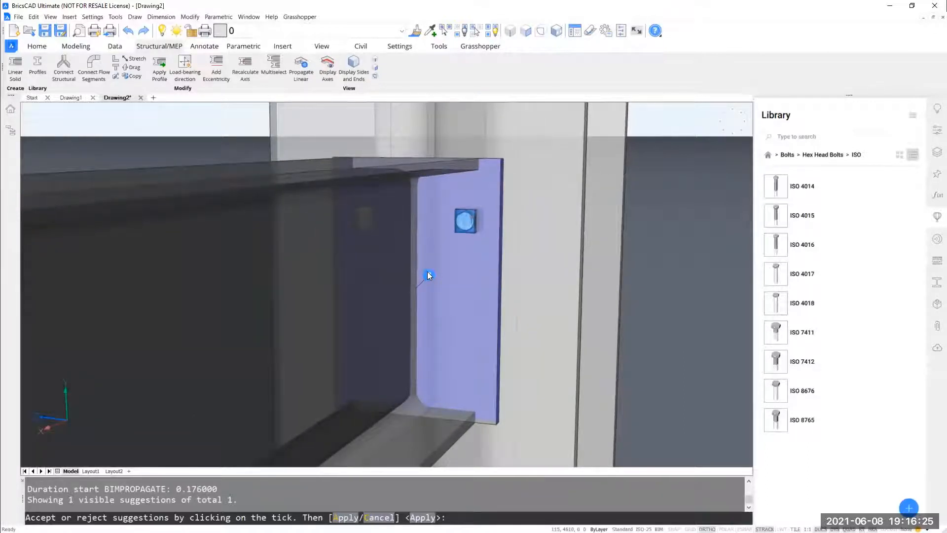
{"action": "left_click", "coordinate": [427, 272]}
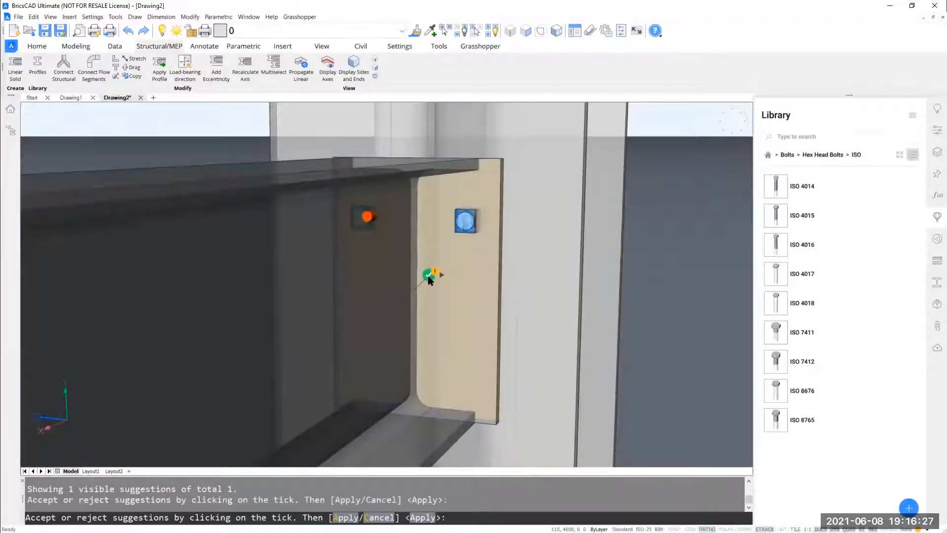
{"action": "mouse_move", "coordinate": [428, 276]}
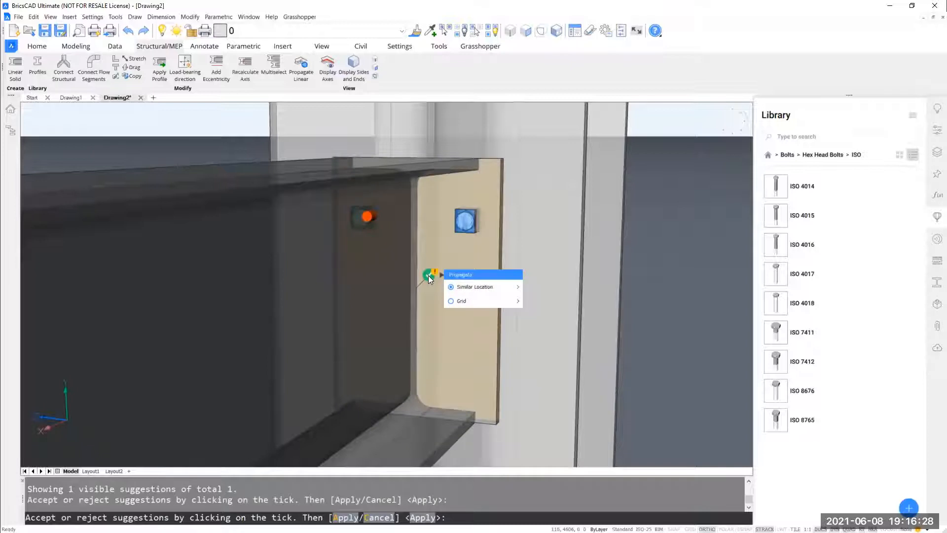
{"action": "left_click", "coordinate": [462, 301]}
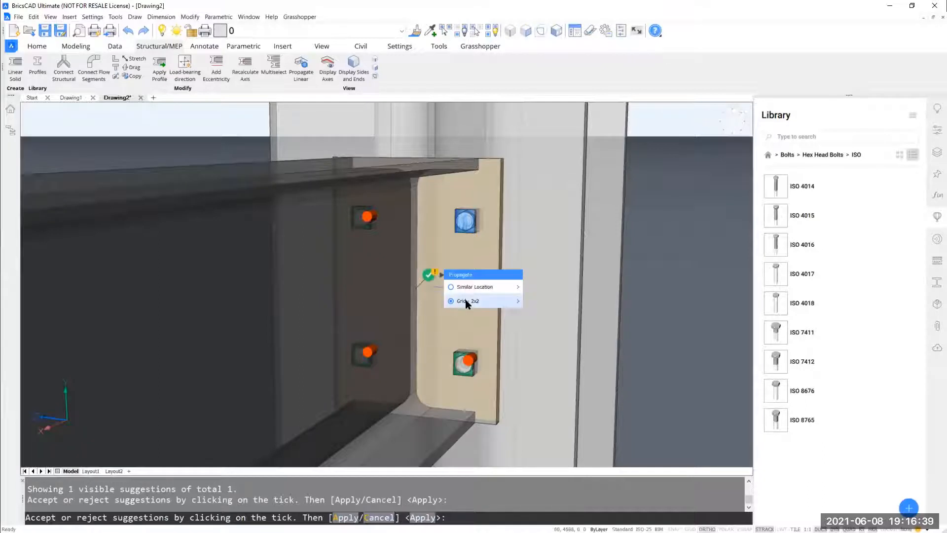
{"action": "left_click", "coordinate": [466, 301]}
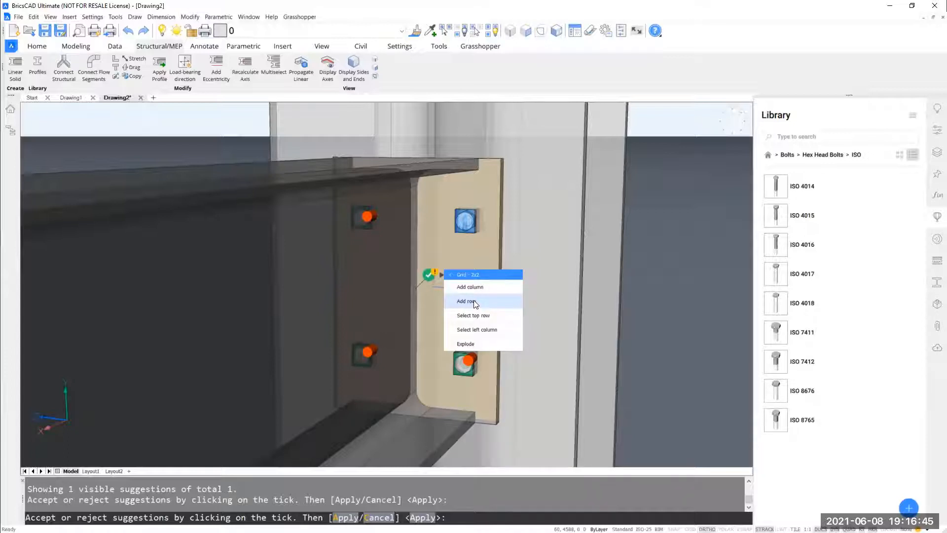
{"action": "left_click", "coordinate": [486, 302]}
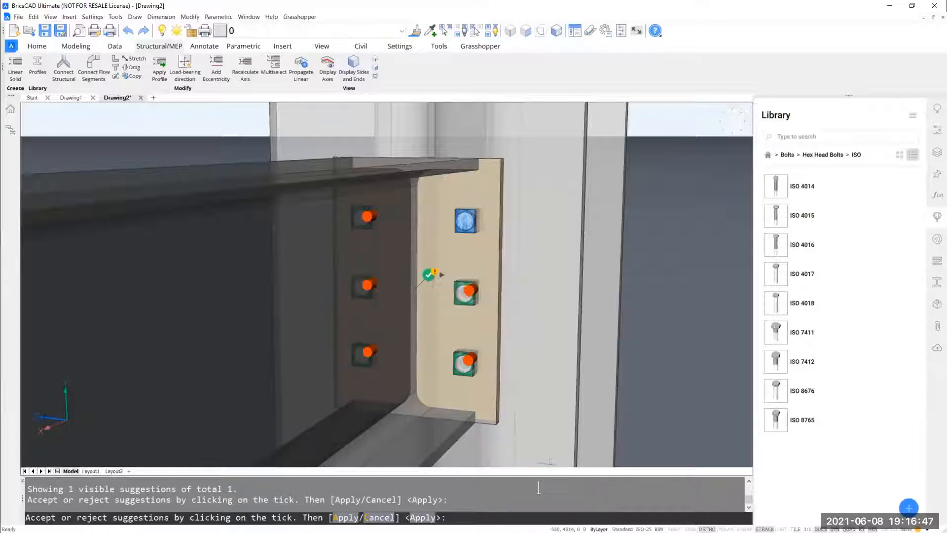
{"action": "key", "text": "Return"}
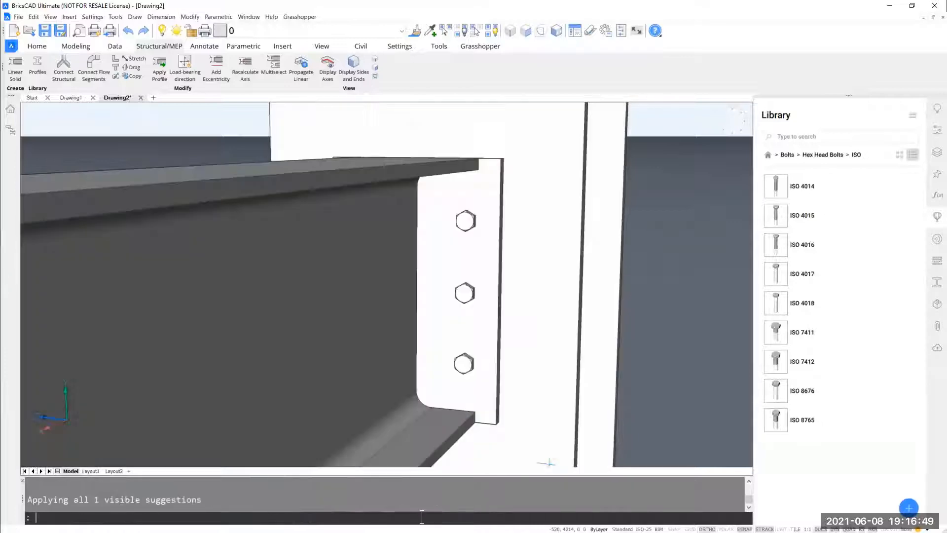
Extrude the end plate's narrow bottom face downward by about 23 mm as a separate solid.
{"action": "middle_click_drag", "start_coordinate": [500, 332], "coordinate": [423, 209], "text": "shift"}
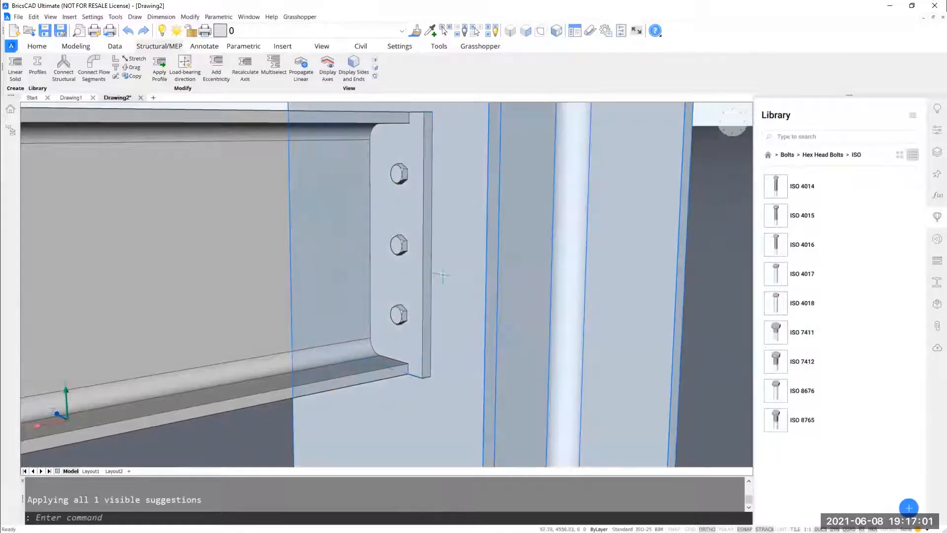
{"action": "middle_click_drag", "start_coordinate": [397, 375], "coordinate": [368, 357], "text": "shift"}
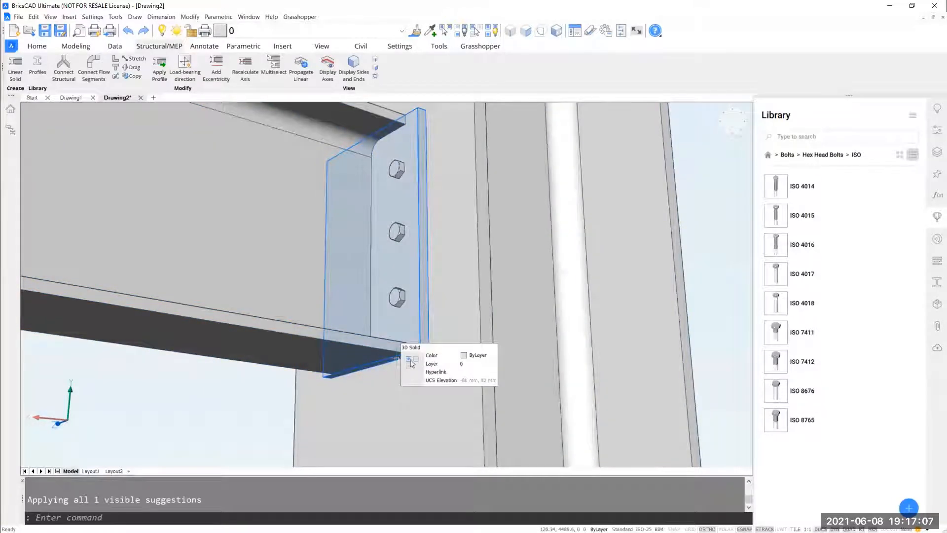
{"action": "mouse_move", "coordinate": [413, 364]}
{"action": "middle_mouse_down", "text": "shift"}
{"action": "mouse_move", "coordinate": [393, 366]}
{"action": "mouse_move", "coordinate": [409, 347]}
{"action": "middle_mouse_up", "text": "shift"}
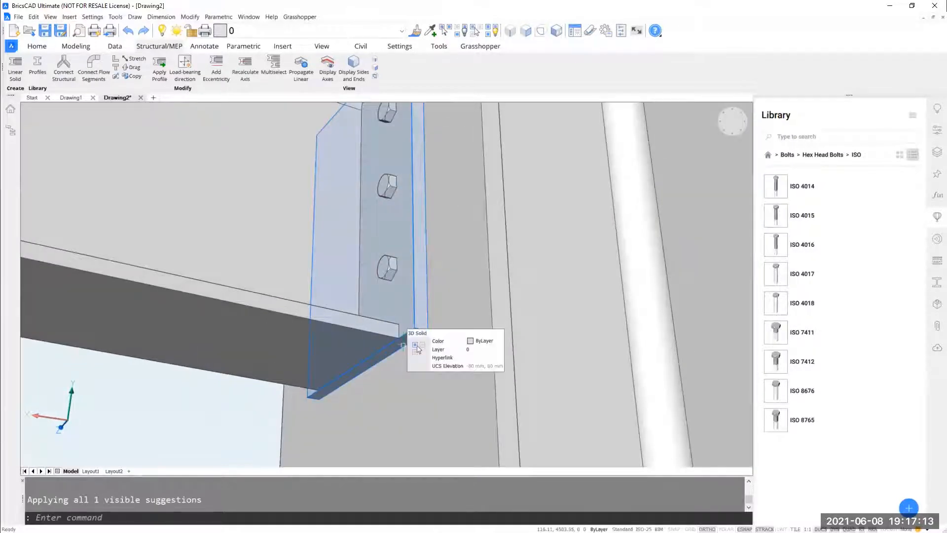
{"action": "middle_click_drag", "start_coordinate": [403, 346], "coordinate": [398, 303], "text": "shift"}
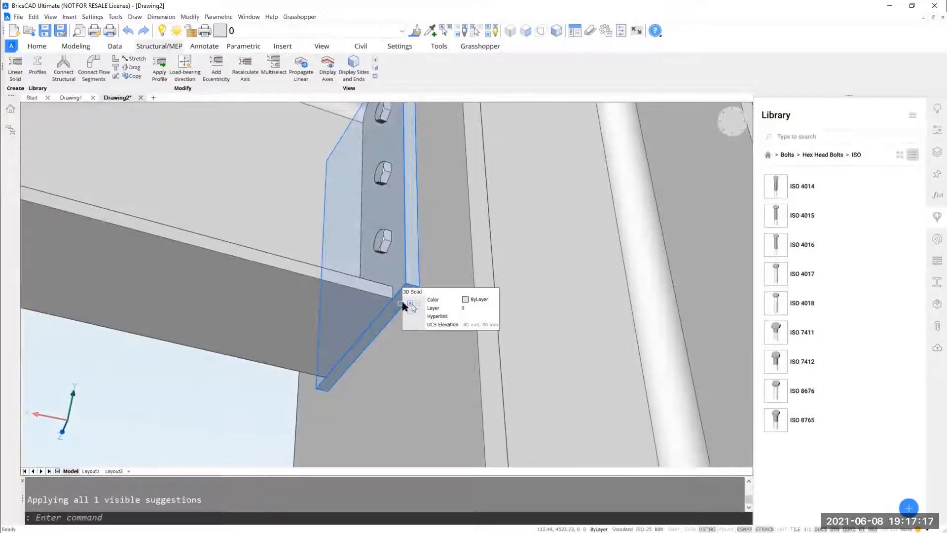
{"action": "mouse_move", "coordinate": [413, 311]}
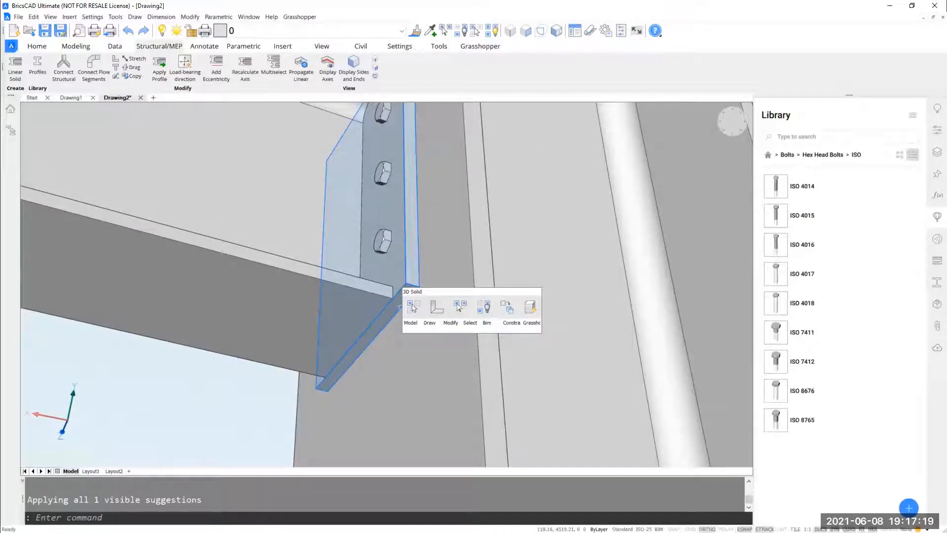
{"action": "key", "text": "Tab"}
{"action": "scroll", "coordinate": [398, 303], "scroll_direction": "up", "scroll_amount": 2}
{"action": "key", "text": "Tab"}
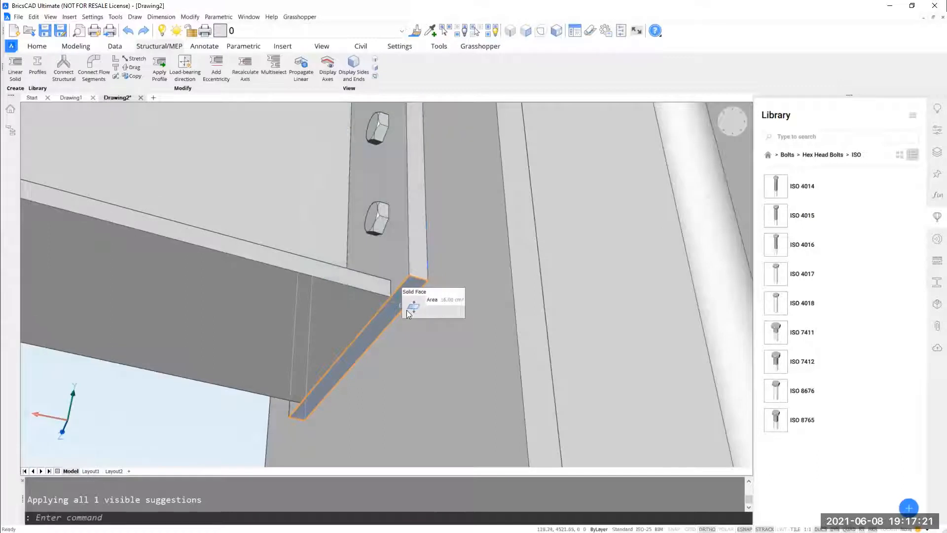
{"action": "left_click", "coordinate": [435, 314]}
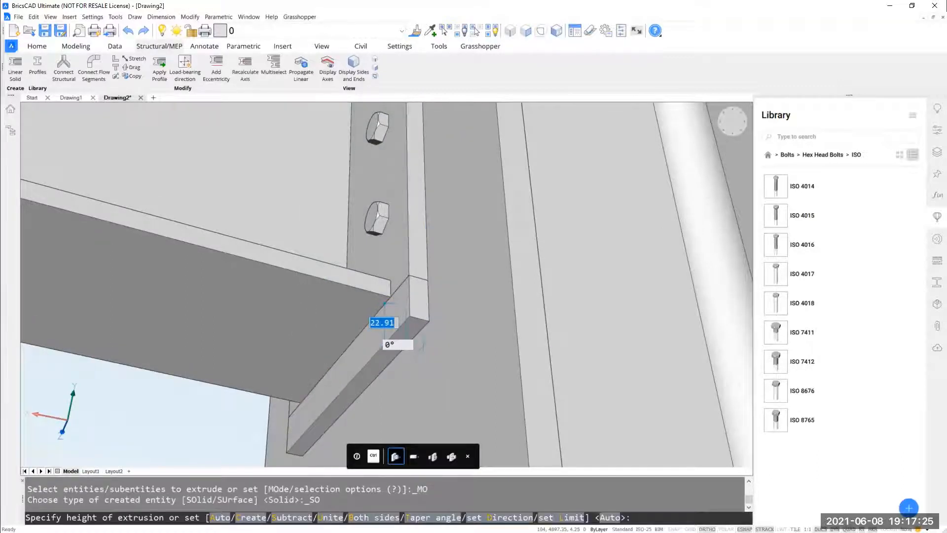
{"action": "left_click", "coordinate": [423, 347]}
Push/pull the side face of the new block under the end plate outward beneath the beam's lower flange.
{"action": "middle_click_drag", "start_coordinate": [424, 346], "coordinate": [404, 326], "text": "shift"}
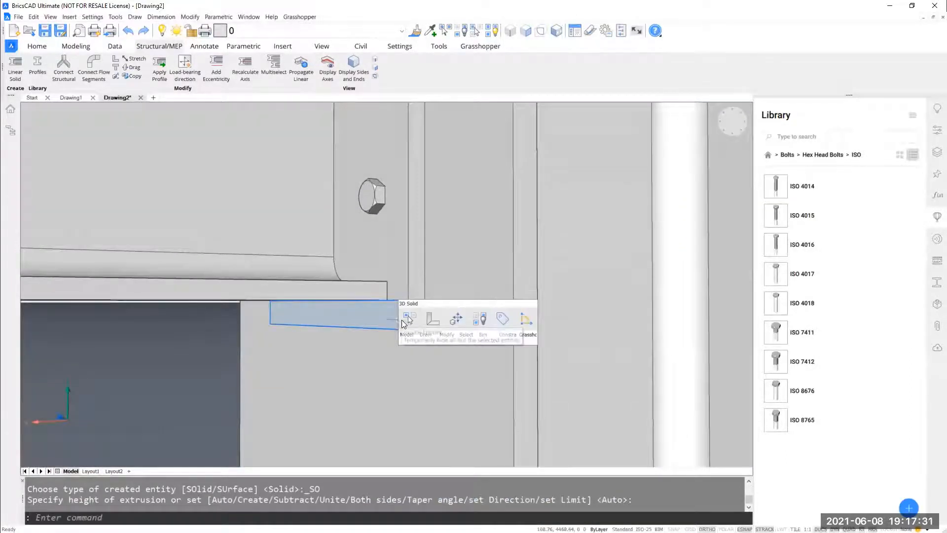
{"action": "key", "text": "Tab"}
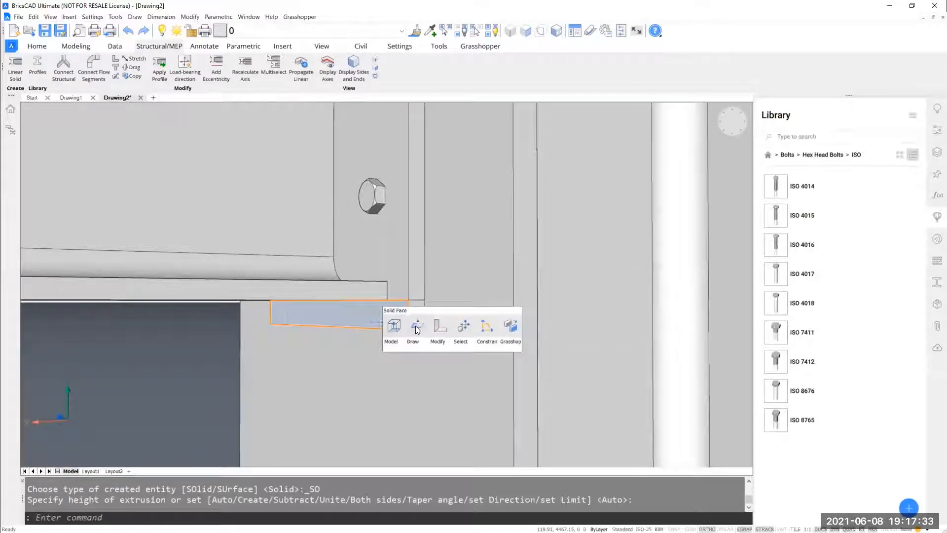
{"action": "left_click", "coordinate": [418, 330]}
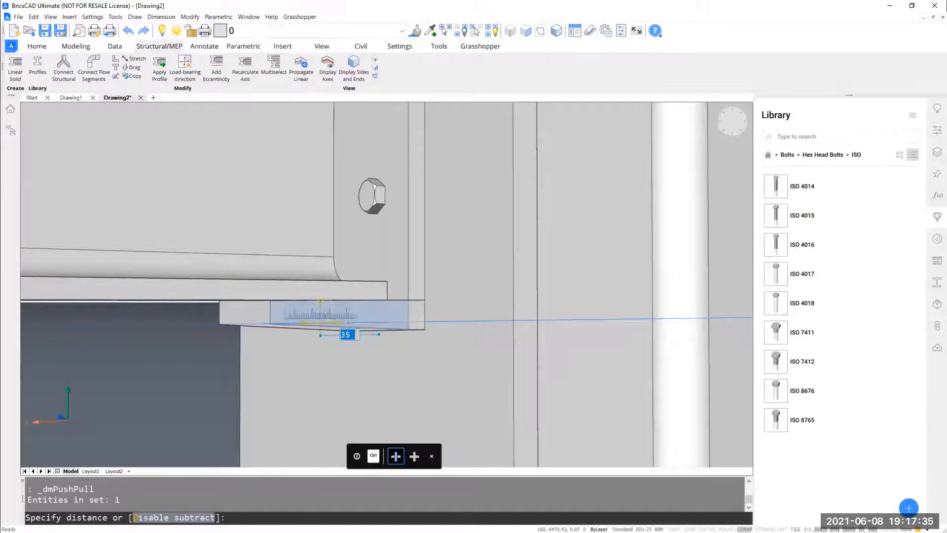
{"action": "left_click", "coordinate": [321, 314]}
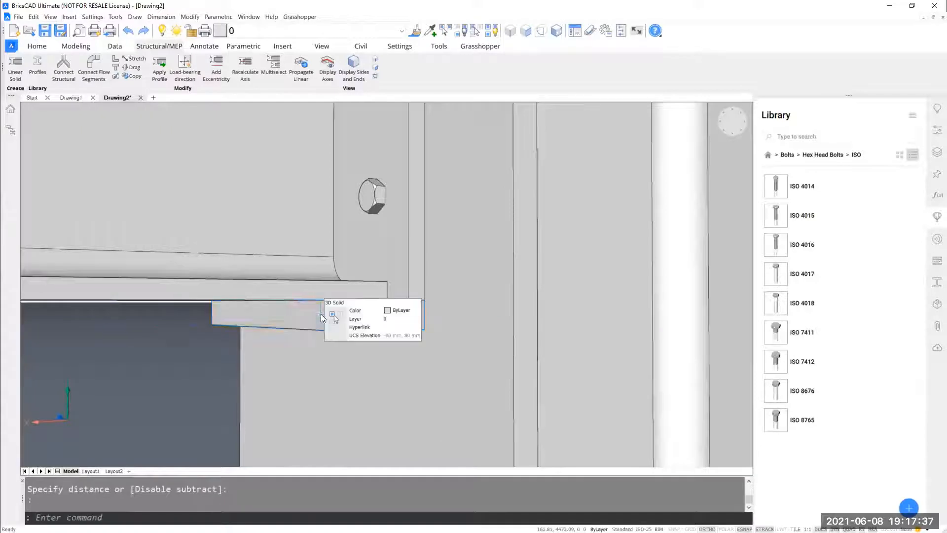
Examine the bolted end plate and the support block beneath the beam from several sides.
{"action": "middle_click_drag", "start_coordinate": [322, 314], "coordinate": [388, 291], "text": "shift"}
{"action": "scroll", "coordinate": [410, 345], "scroll_direction": "down", "scroll_amount": 1}
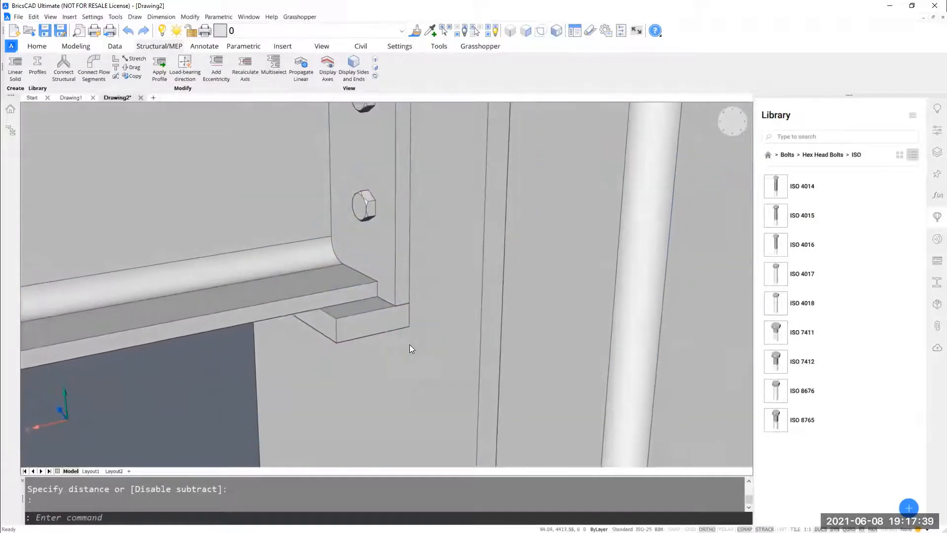
{"action": "mouse_move", "coordinate": [410, 344]}
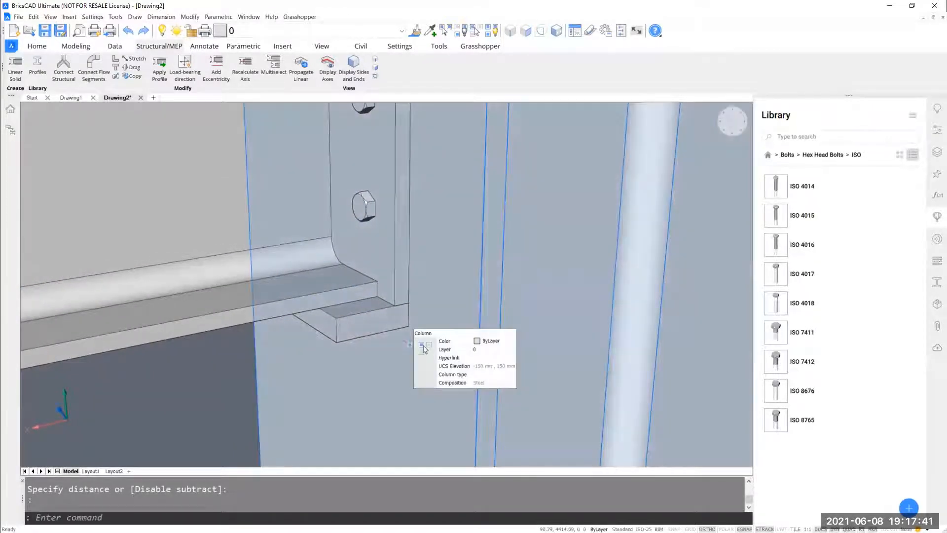
{"action": "middle_click_drag", "start_coordinate": [424, 349], "coordinate": [347, 315], "text": "shift"}
{"action": "mouse_move", "coordinate": [237, 319]}
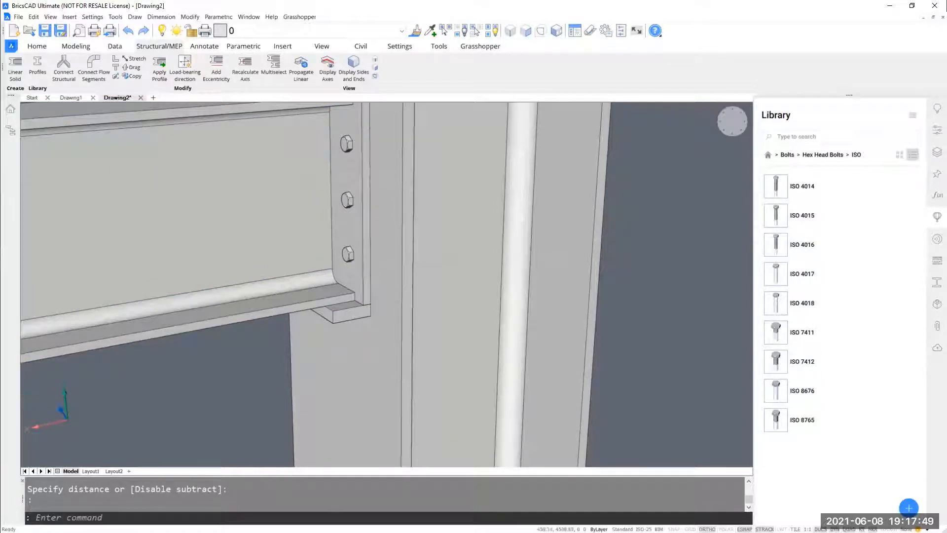
{"action": "scroll", "coordinate": [111, 283], "scroll_direction": "down", "scroll_amount": 5}
{"action": "middle_click_drag", "start_coordinate": [111, 285], "coordinate": [81, 304], "text": "shift"}
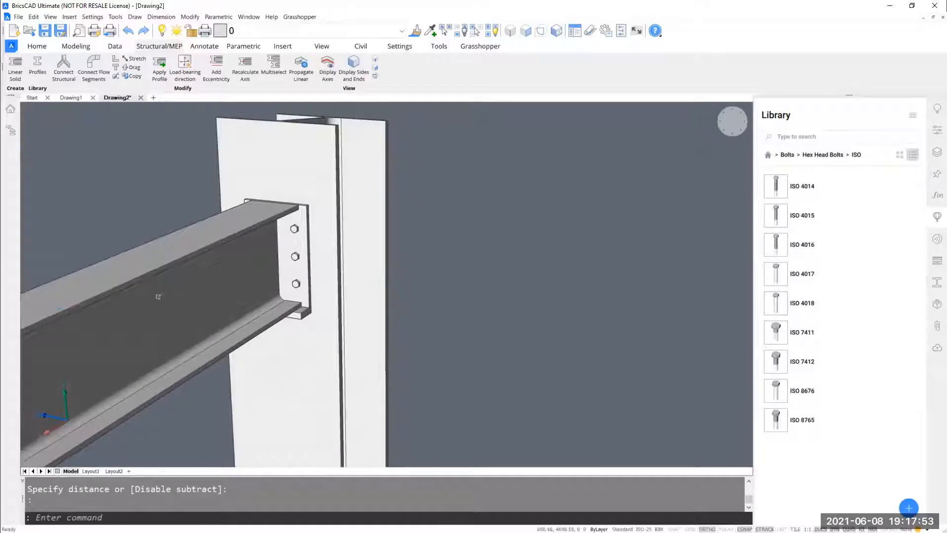
{"action": "scroll", "coordinate": [294, 232], "scroll_direction": "up", "scroll_amount": 2}
{"action": "mouse_move", "coordinate": [311, 241]}
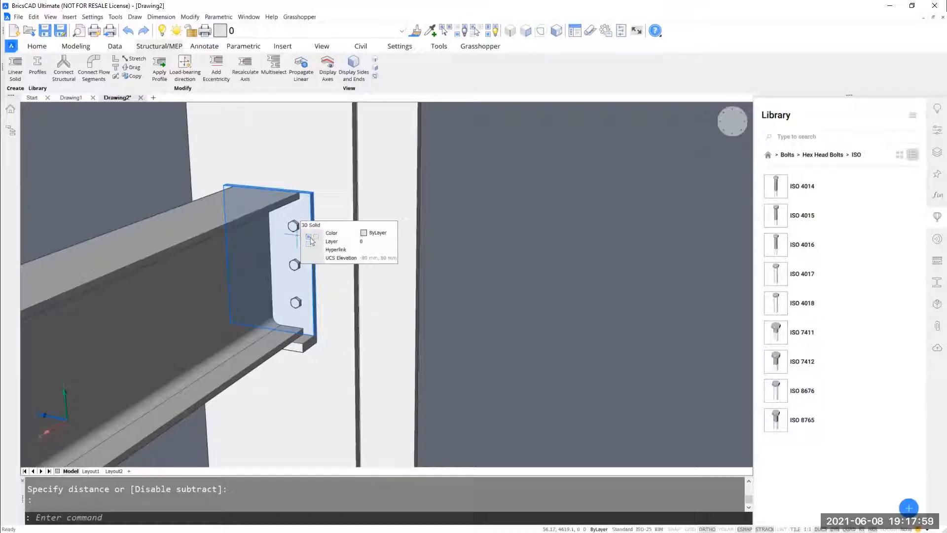
Classify the end plate and the support block under the beam as Plate BIM elements.
{"action": "middle_click_drag", "start_coordinate": [298, 235], "coordinate": [303, 228], "text": "shift"}
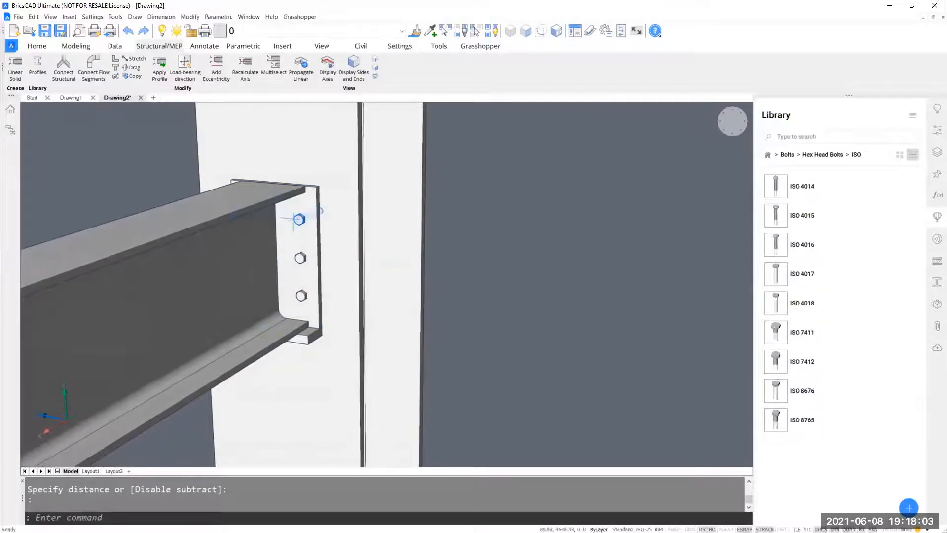
{"action": "left_click", "coordinate": [298, 235]}
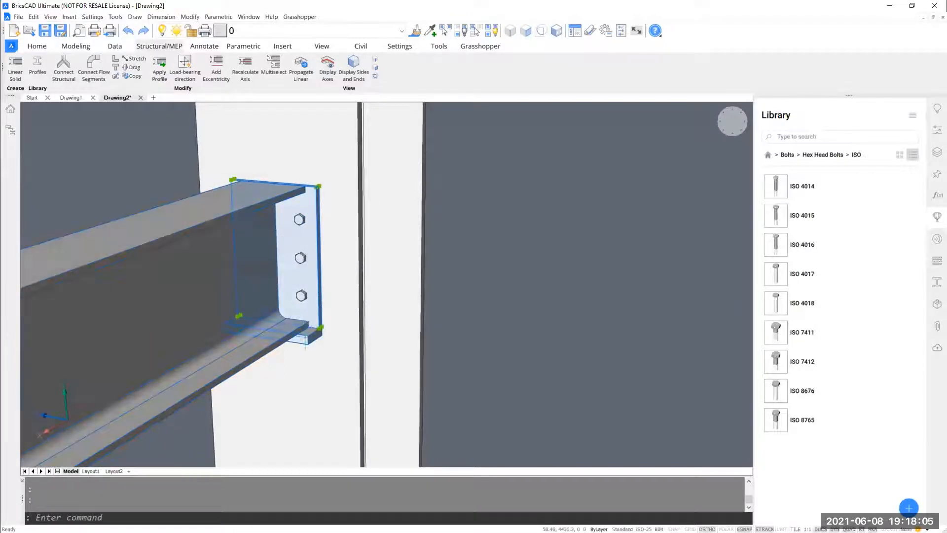
{"action": "mouse_move", "coordinate": [339, 341]}
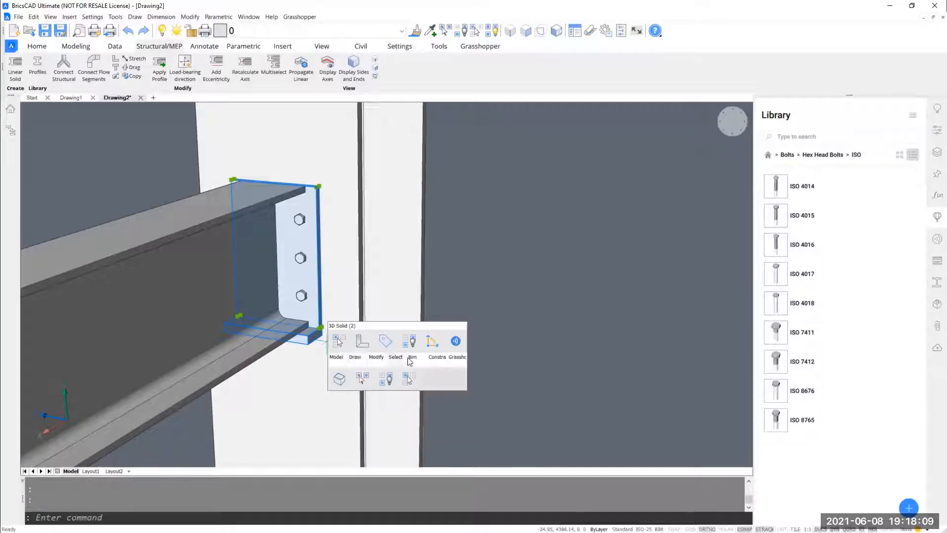
{"action": "mouse_move", "coordinate": [411, 348]}
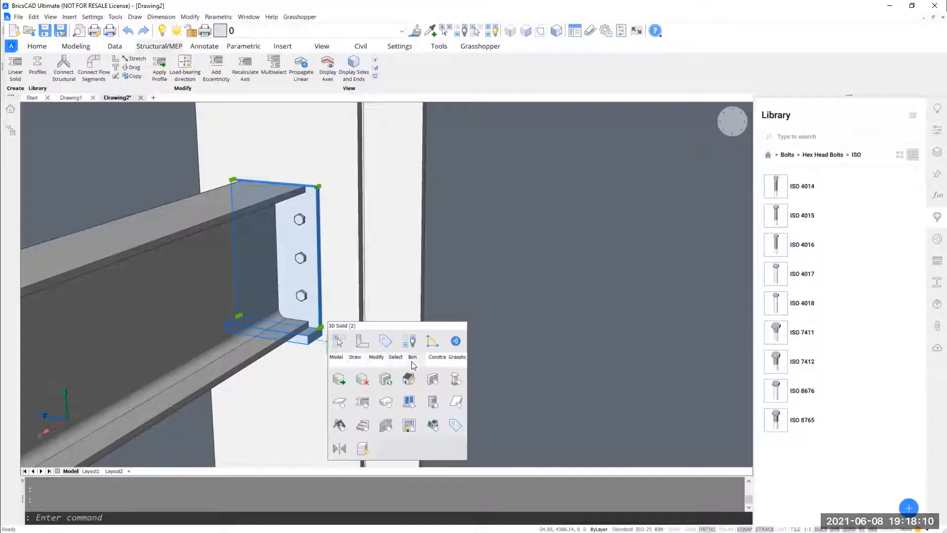
{"action": "left_click", "coordinate": [458, 425]}
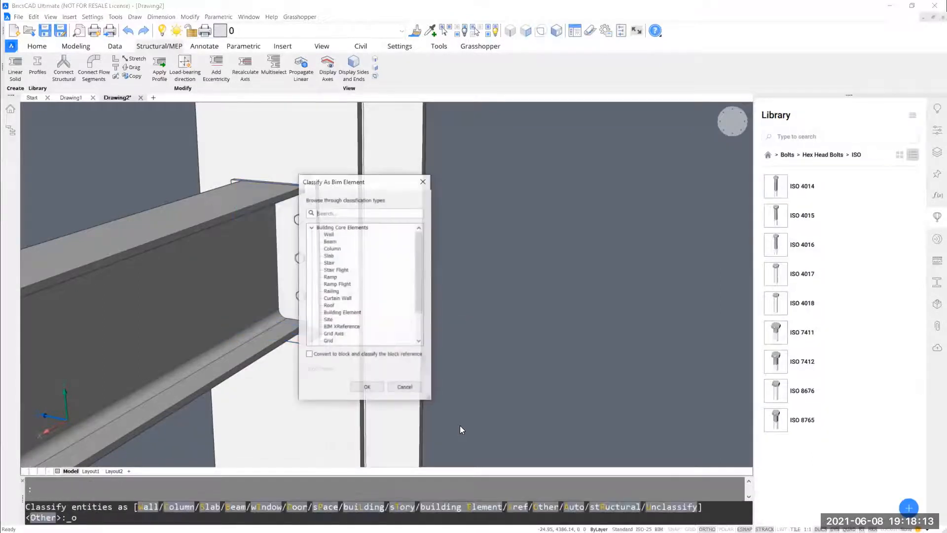
{"action": "left_click", "coordinate": [339, 216]}
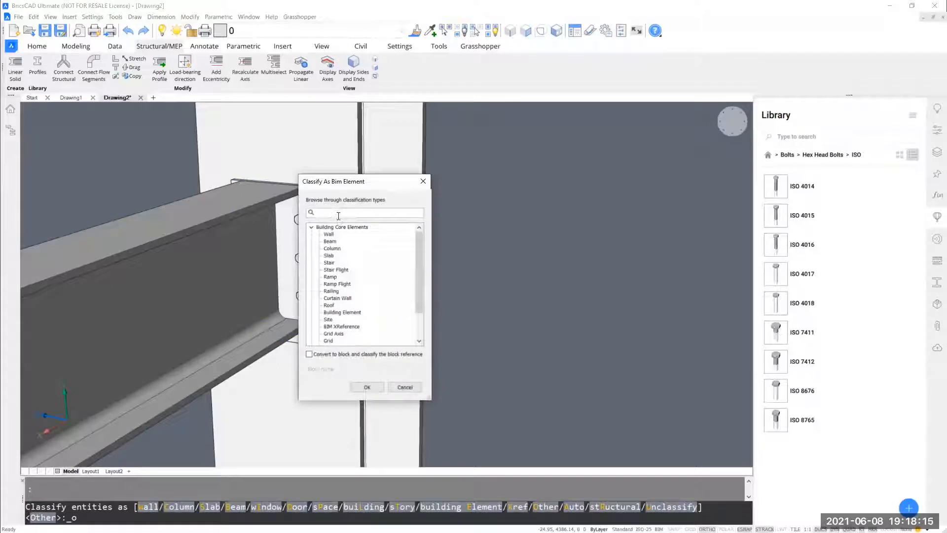
{"action": "type", "text": "plate"}
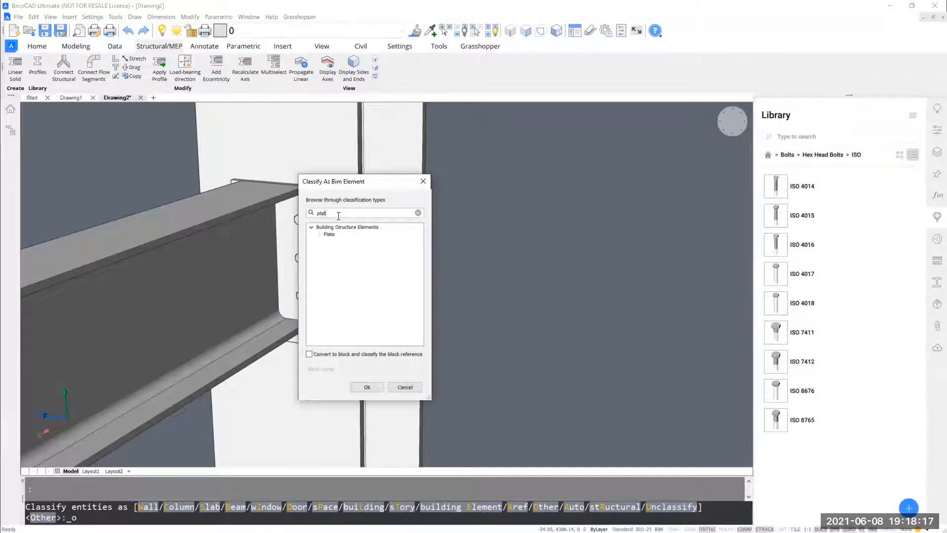
{"action": "left_click", "coordinate": [330, 233]}
{"action": "left_click", "coordinate": [369, 388]}
{"action": "mouse_move", "coordinate": [296, 265]}
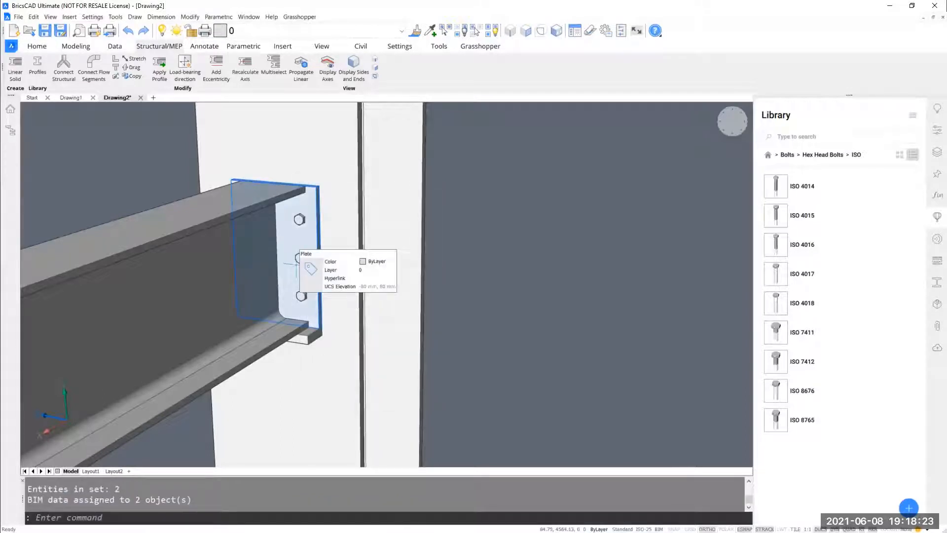
{"action": "mouse_move", "coordinate": [307, 340]}
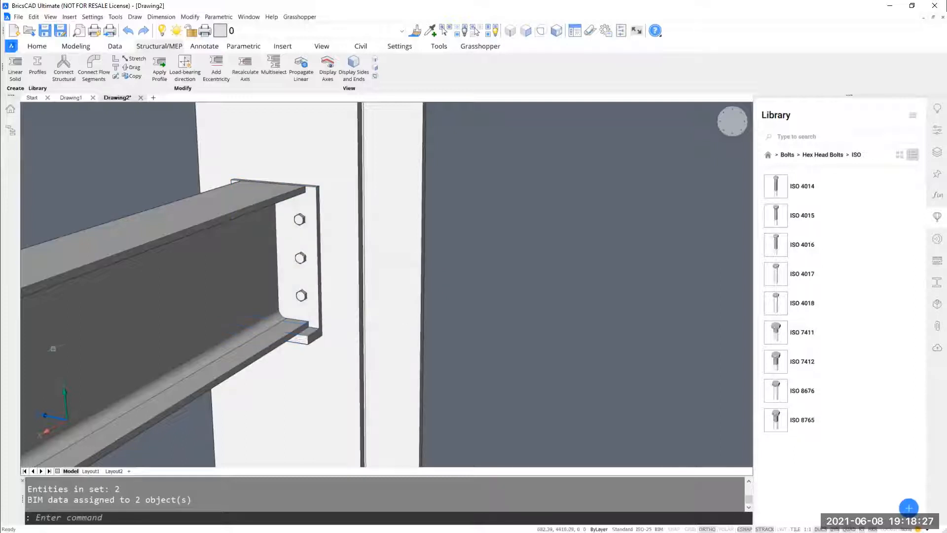
Classify the six bolts on the end plate as Mechanical Fastener BIM elements.
{"action": "middle_click_drag", "start_coordinate": [129, 290], "coordinate": [203, 290], "text": "shift"}
{"action": "left_click", "coordinate": [169, 175]}
{"action": "left_click", "coordinate": [348, 323]}
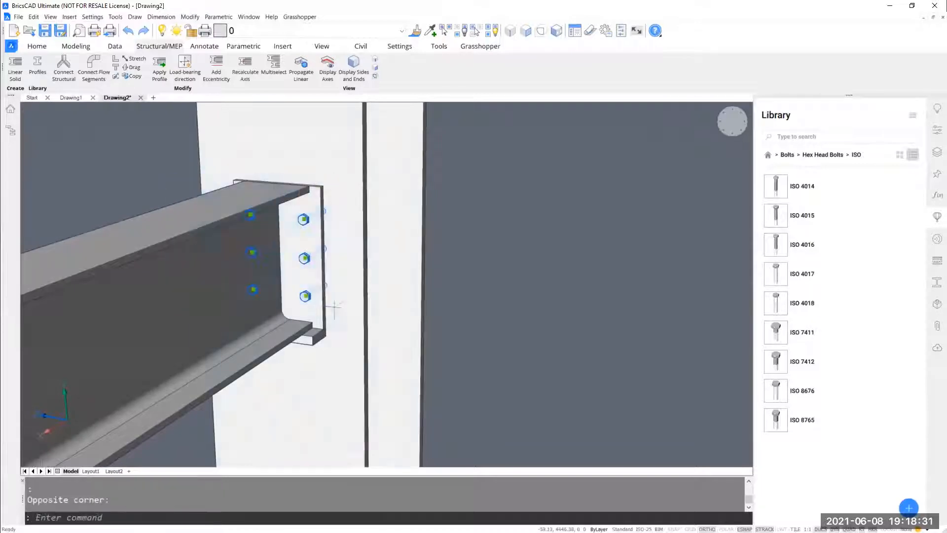
{"action": "mouse_move", "coordinate": [348, 323]}
{"action": "middle_mouse_down", "text": "shift"}
{"action": "mouse_move", "coordinate": [297, 293]}
{"action": "mouse_move", "coordinate": [459, 258]}
{"action": "mouse_move", "coordinate": [311, 288]}
{"action": "mouse_move", "coordinate": [363, 254]}
{"action": "mouse_move", "coordinate": [407, 257]}
{"action": "middle_mouse_up", "text": "shift"}
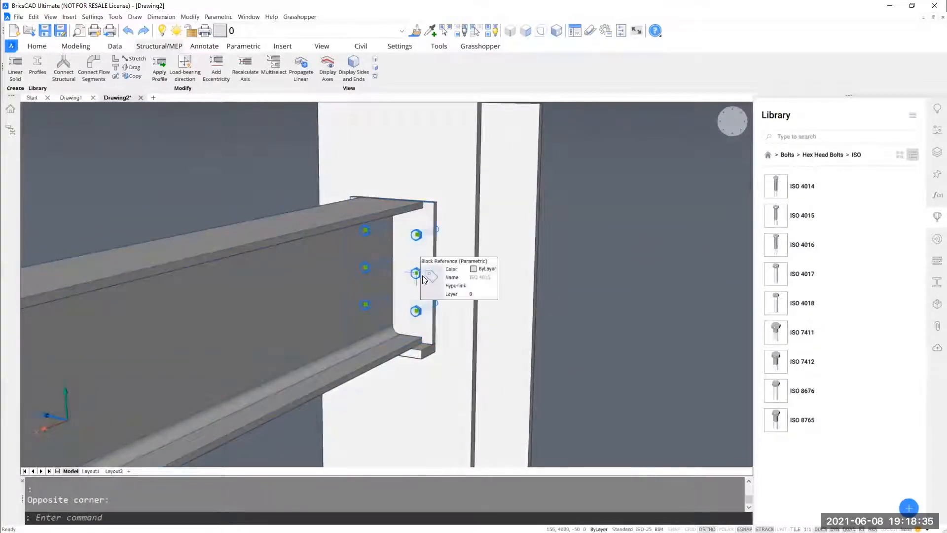
{"action": "left_click", "coordinate": [433, 278]}
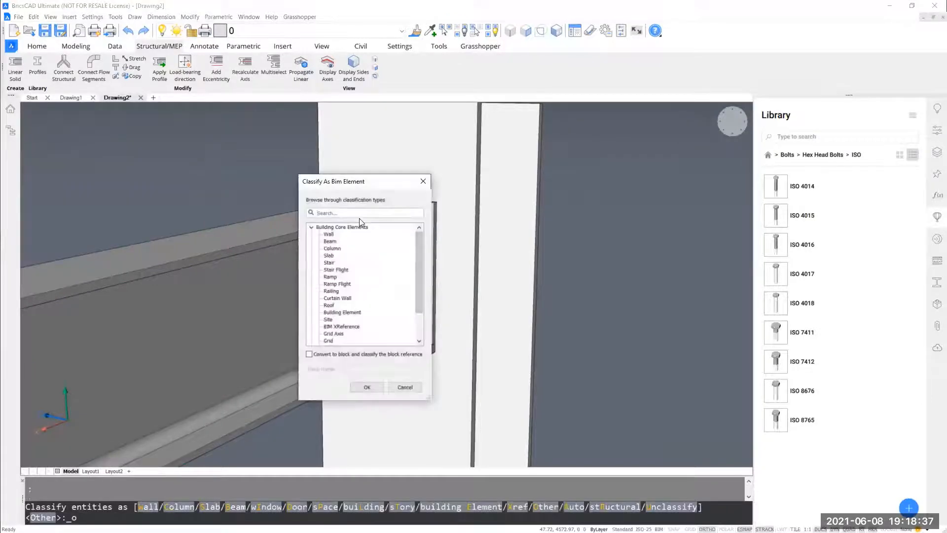
{"action": "type", "text": "mech"}
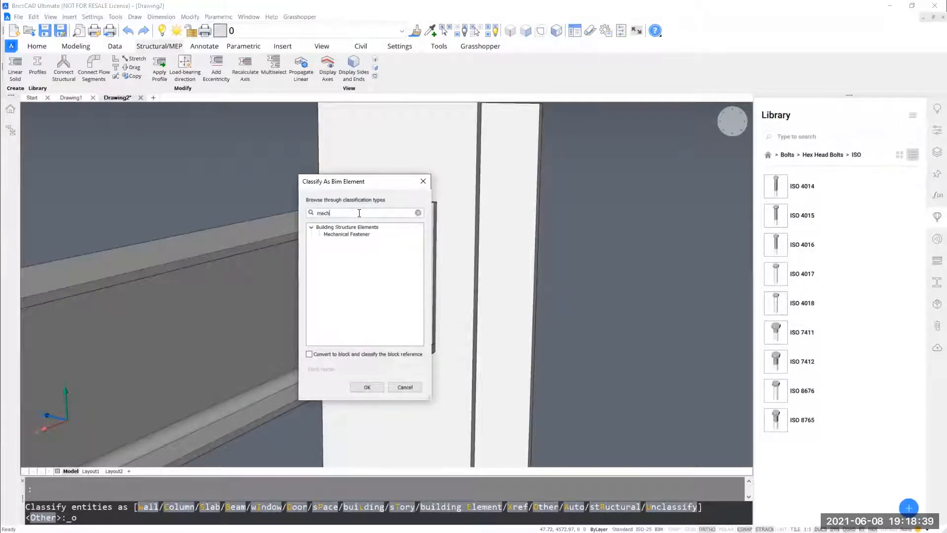
{"action": "left_click", "coordinate": [344, 235]}
{"action": "left_click", "coordinate": [368, 387]}
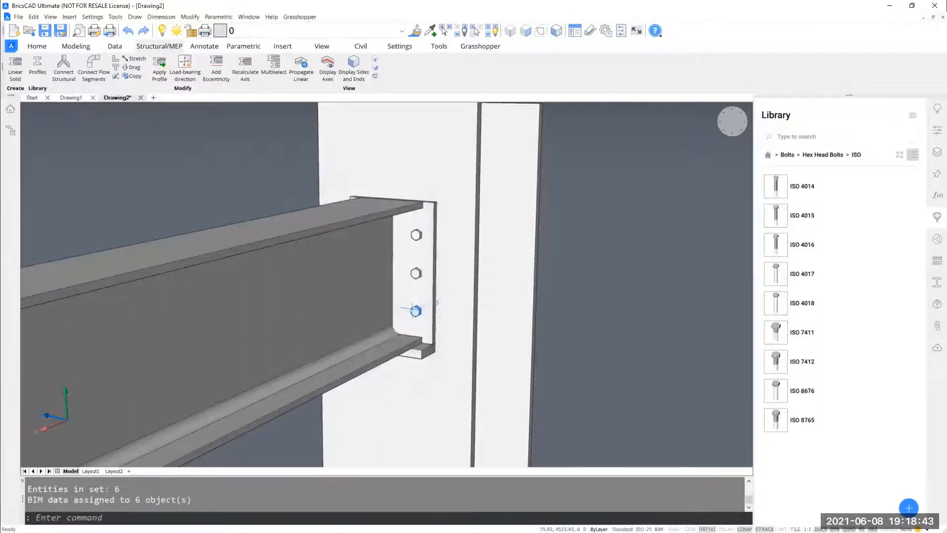
{"action": "mouse_move", "coordinate": [415, 273]}
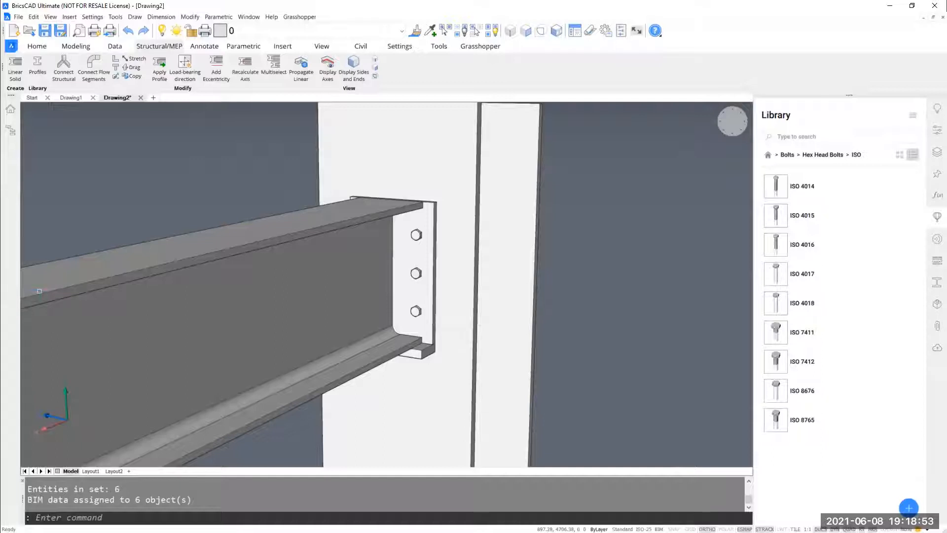
{"action": "mouse_move", "coordinate": [415, 235]}
Select the end plate, support block and all six bolts together and choose Building Element as their classification.
{"action": "left_click", "coordinate": [281, 172]}
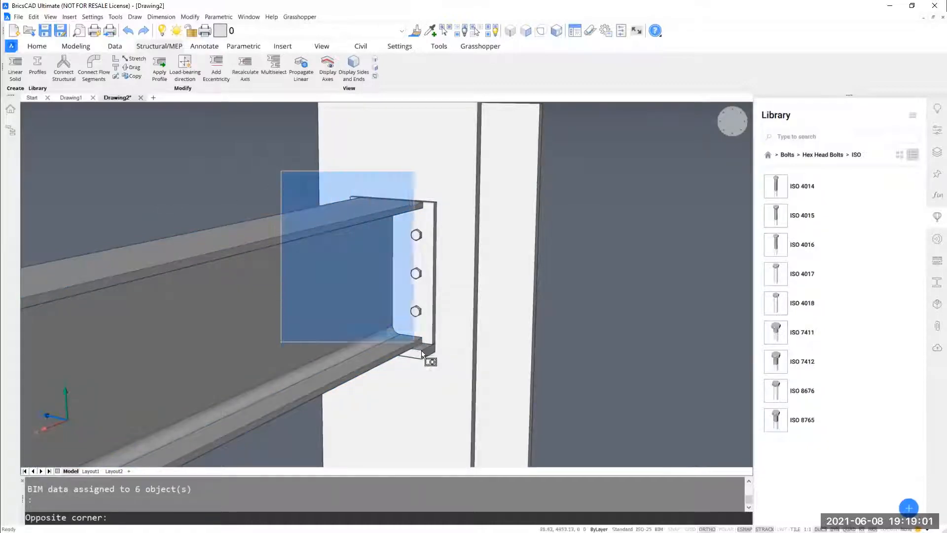
{"action": "left_click", "coordinate": [442, 368]}
{"action": "middle_click_drag", "start_coordinate": [401, 277], "coordinate": [404, 275], "text": "shift"}
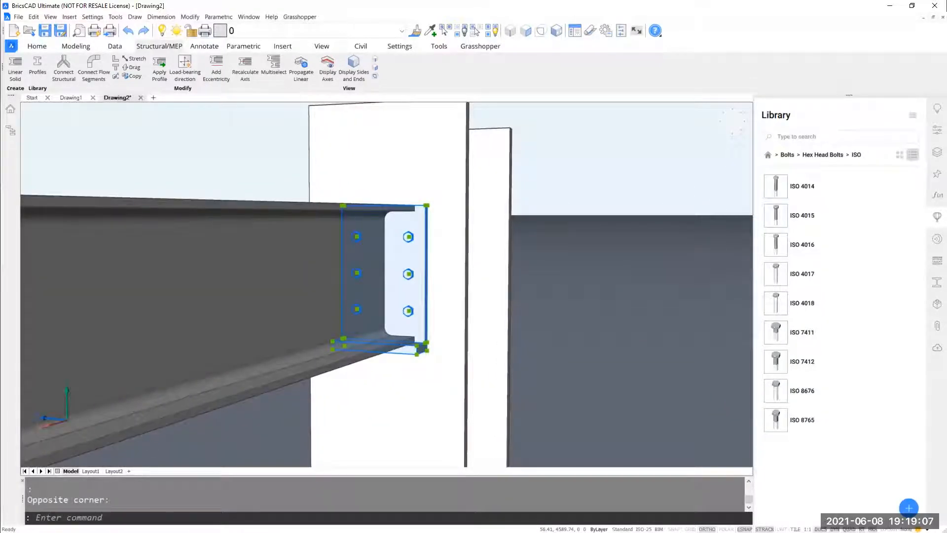
{"action": "mouse_move", "coordinate": [405, 291]}
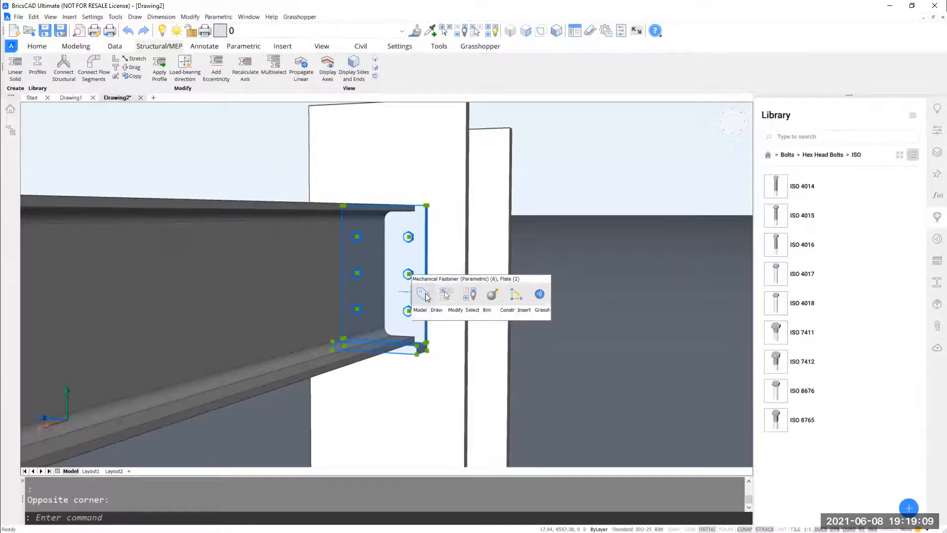
{"action": "left_click", "coordinate": [426, 293]}
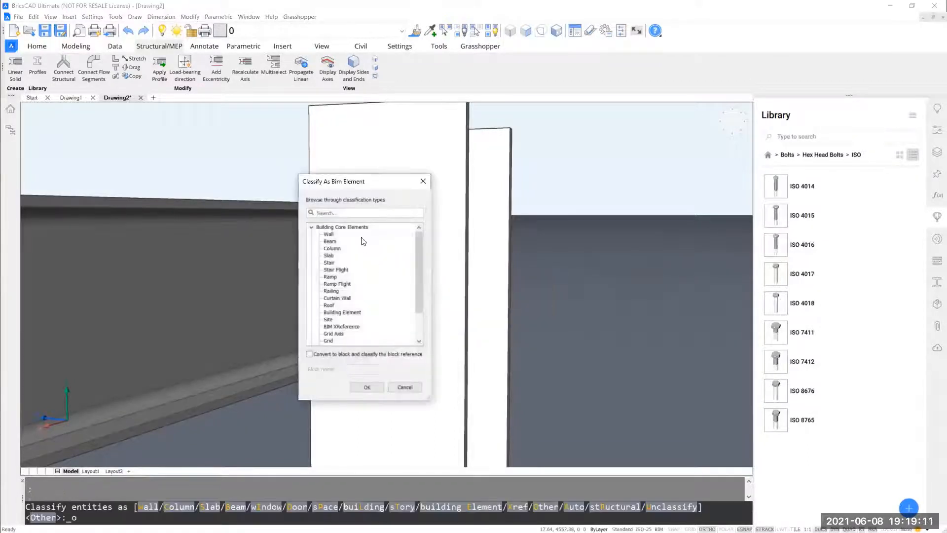
{"action": "left_click", "coordinate": [356, 212]}
{"action": "type", "text": "bui"}
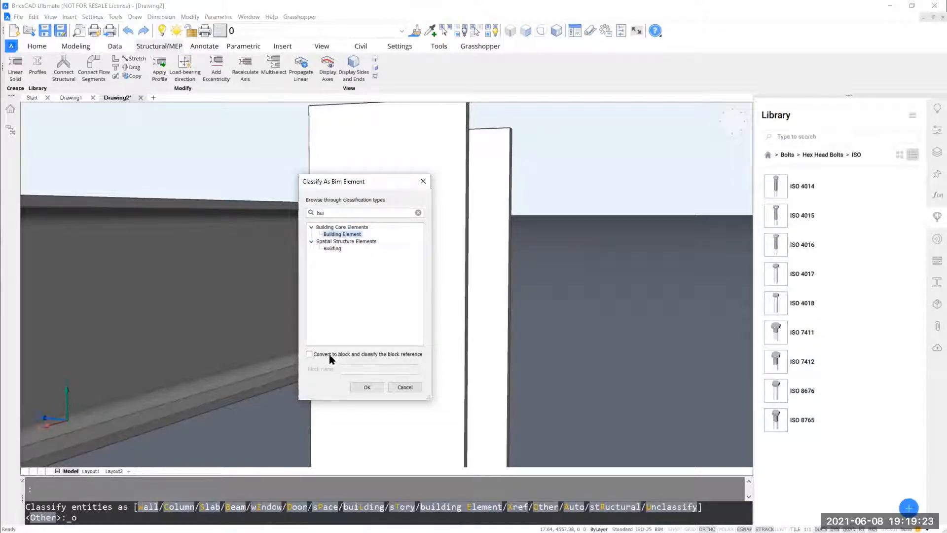
Convert the selected connection parts to a block named "jk bolted plate block1" and apply the classification to the block reference.
{"action": "left_click", "coordinate": [310, 354]}
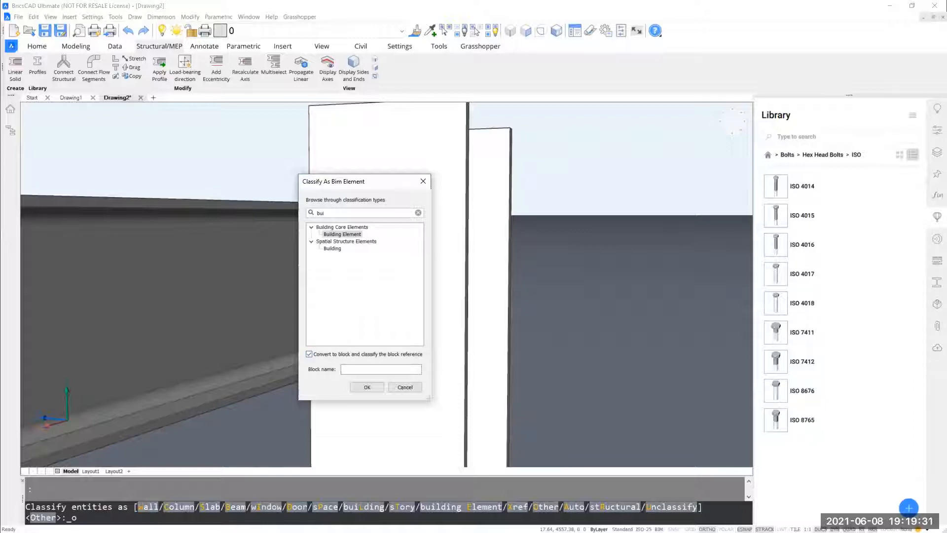
{"action": "left_click", "coordinate": [371, 369]}
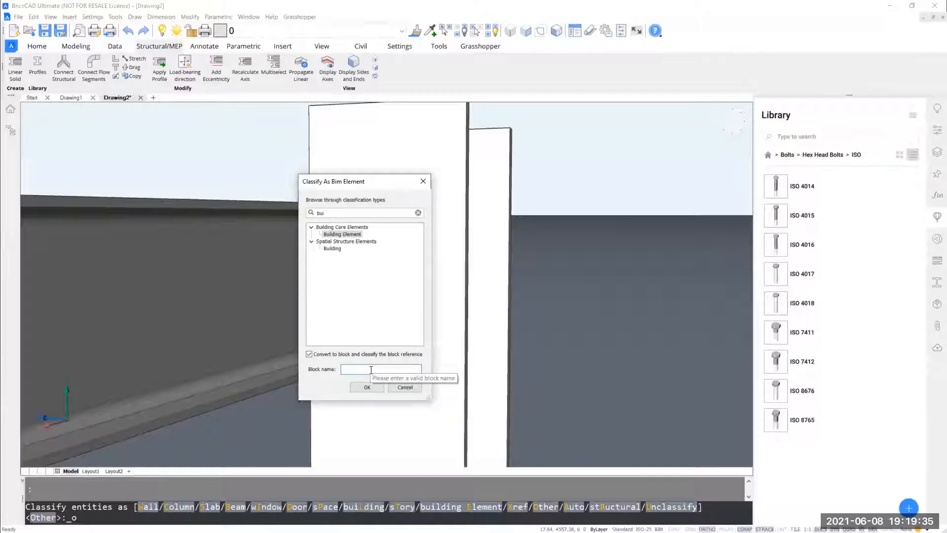
{"action": "type", "text": "IN"}
{"action": "type", "text": "ate block1"}
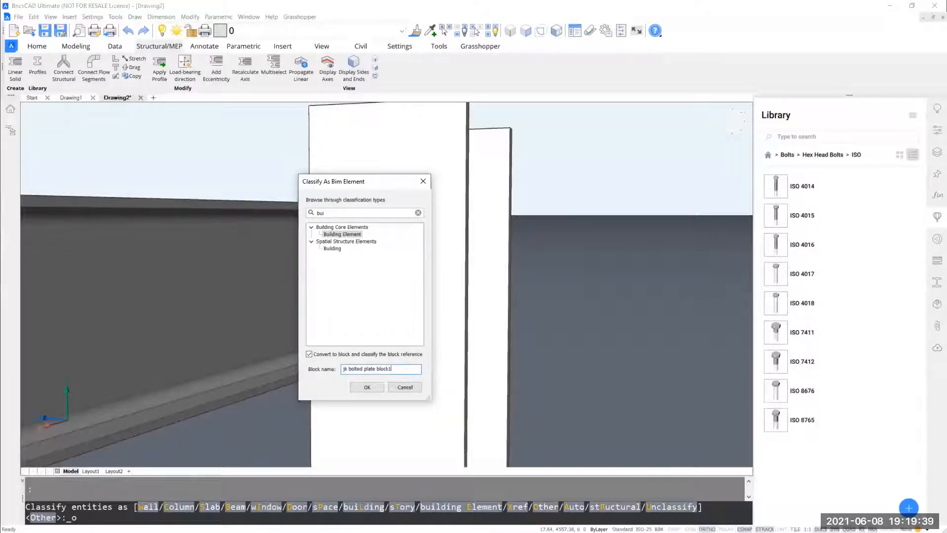
{"action": "left_click", "coordinate": [366, 388]}
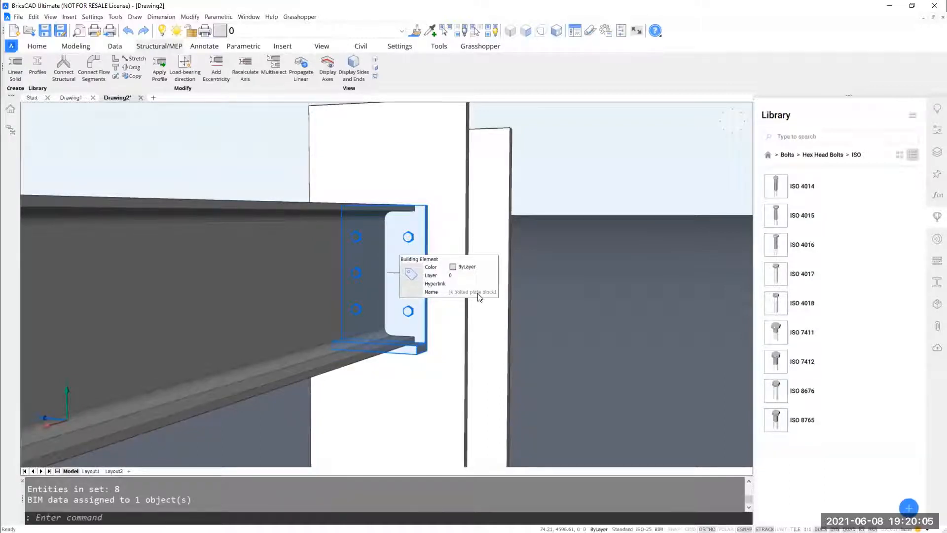
Start a new detail named "BC bolted plate Tuesday" in the Structural category.
{"action": "key", "text": "Escape"}
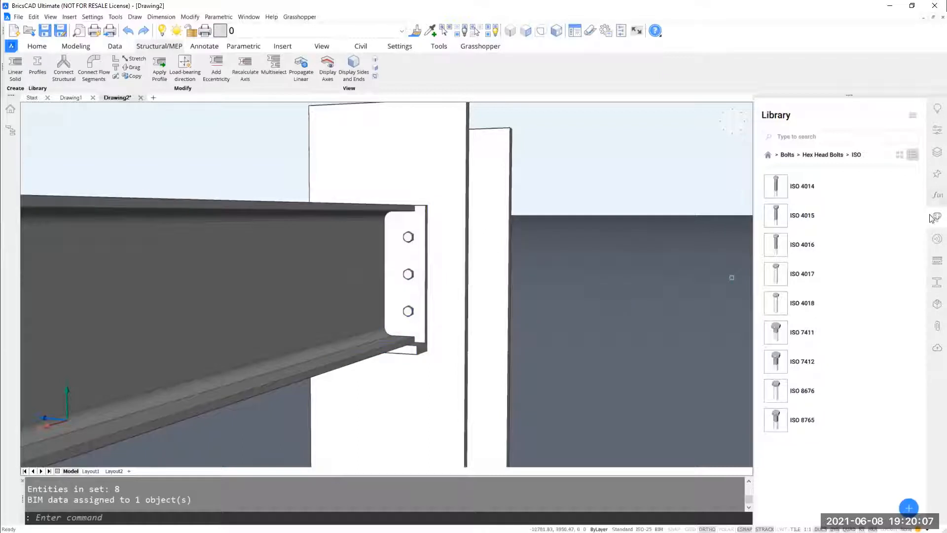
{"action": "left_click", "coordinate": [933, 243]}
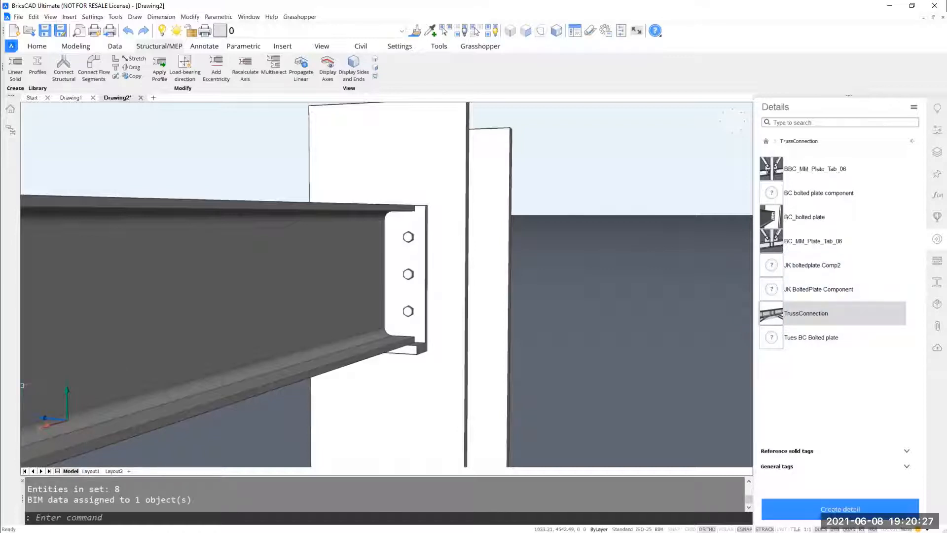
{"action": "mouse_move", "coordinate": [335, 214]}
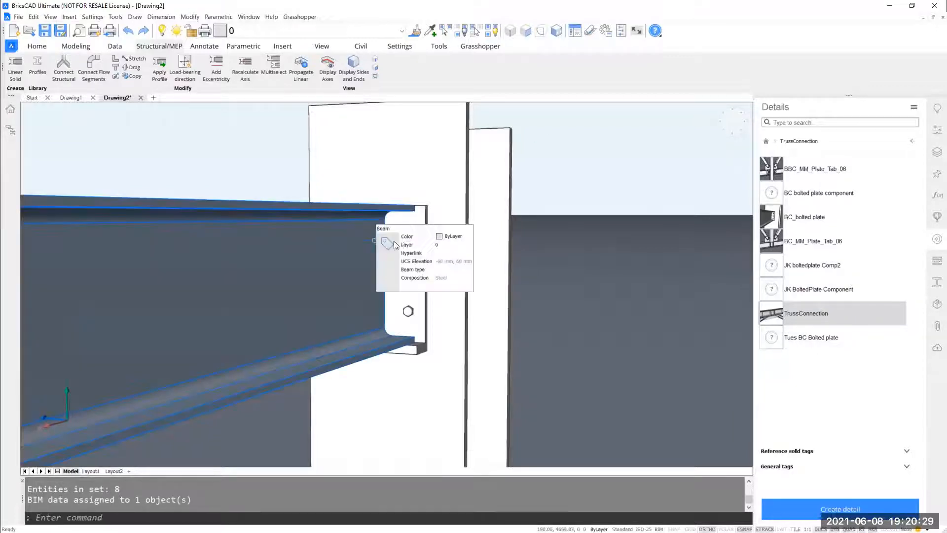
{"action": "mouse_move", "coordinate": [400, 262]}
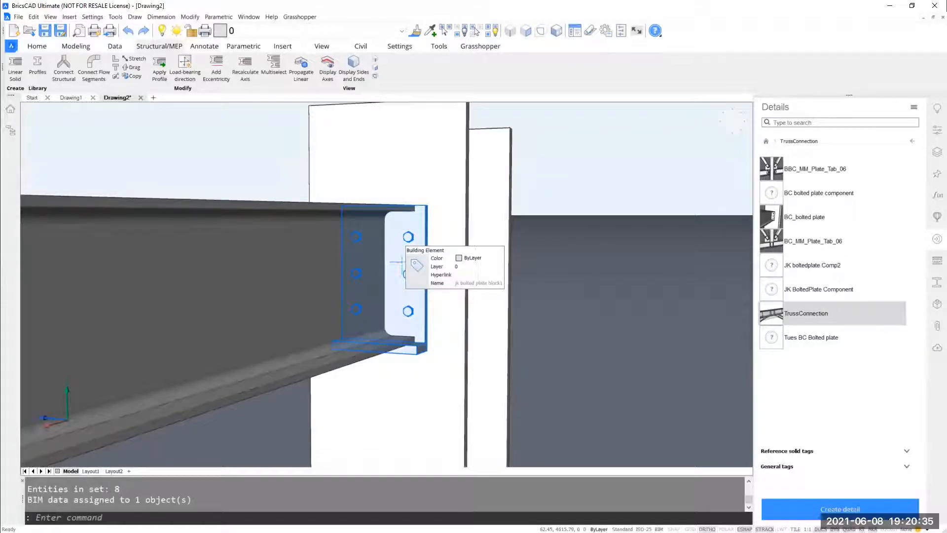
{"action": "left_click", "coordinate": [843, 510]}
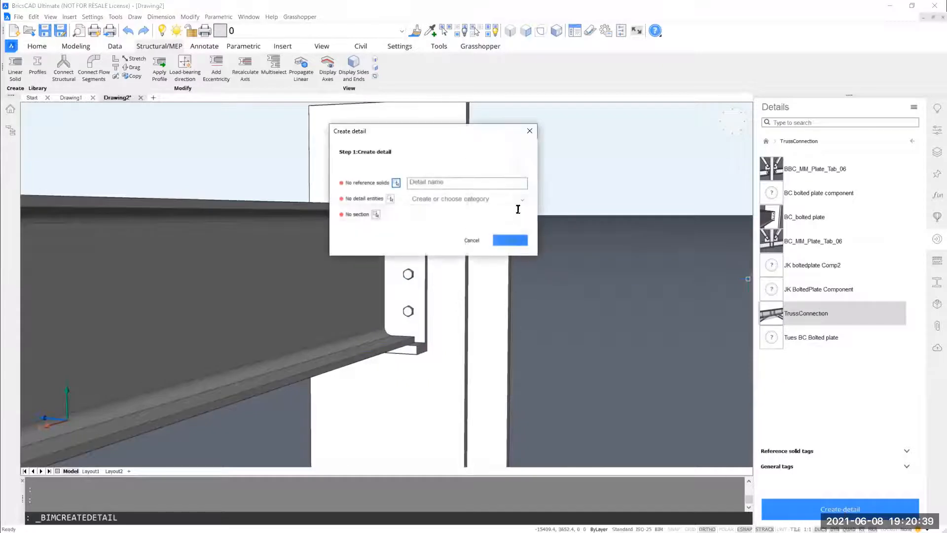
{"action": "left_click", "coordinate": [453, 182]}
{"action": "type", "text": "BC bolted plan"}
{"action": "key", "text": "BackSpace"}
{"action": "type", "text": "te "}
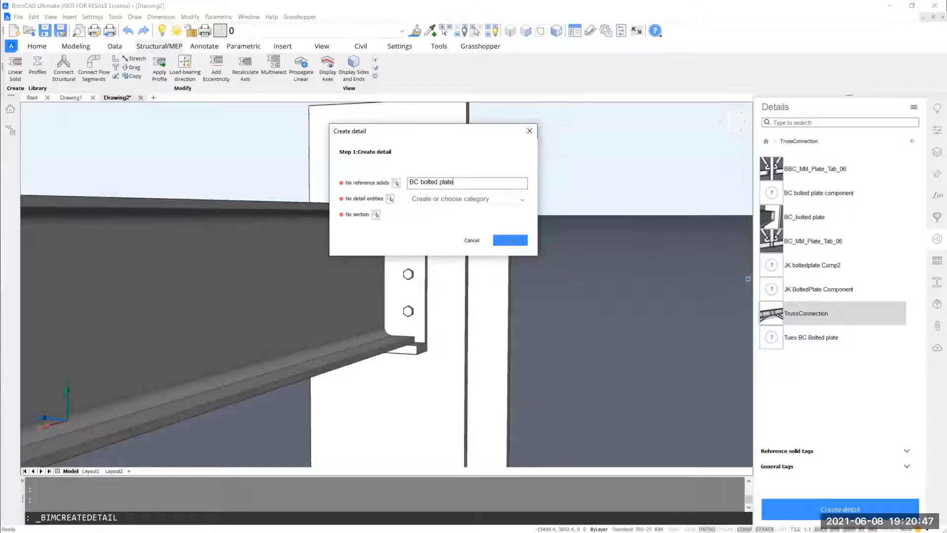
{"action": "type", "text": "Tuesday"}
{"action": "left_click", "coordinate": [524, 200]}
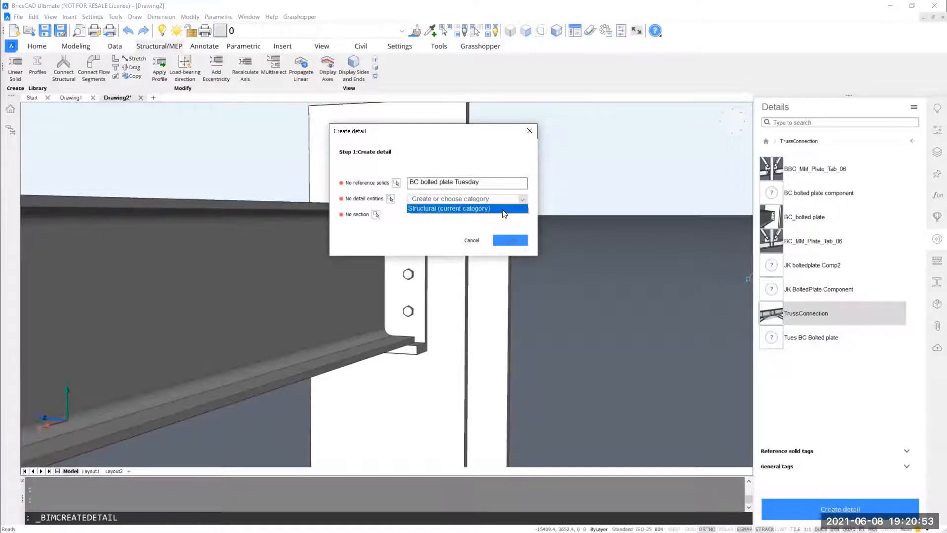
{"action": "left_click", "coordinate": [503, 210]}
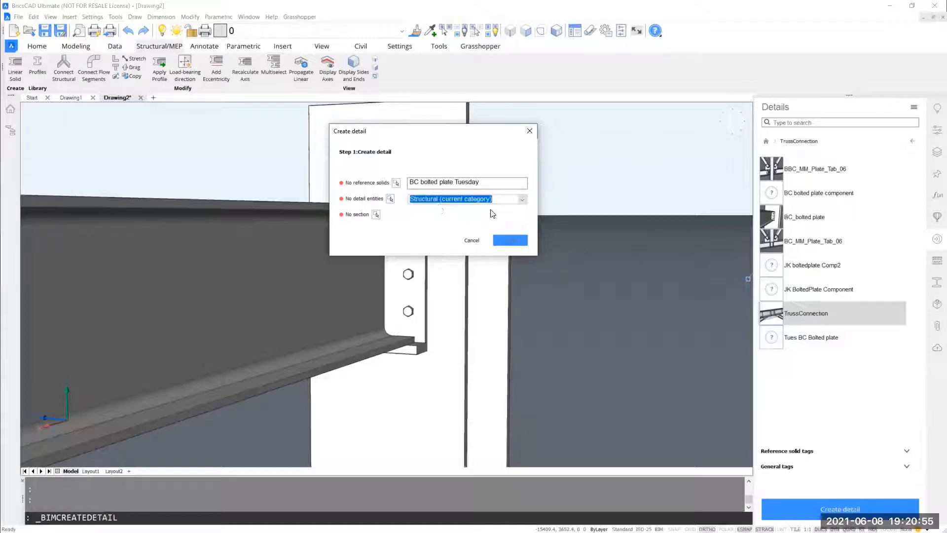
Set the column and the beam as the reference solids of the new detail.
{"action": "left_click", "coordinate": [395, 183]}
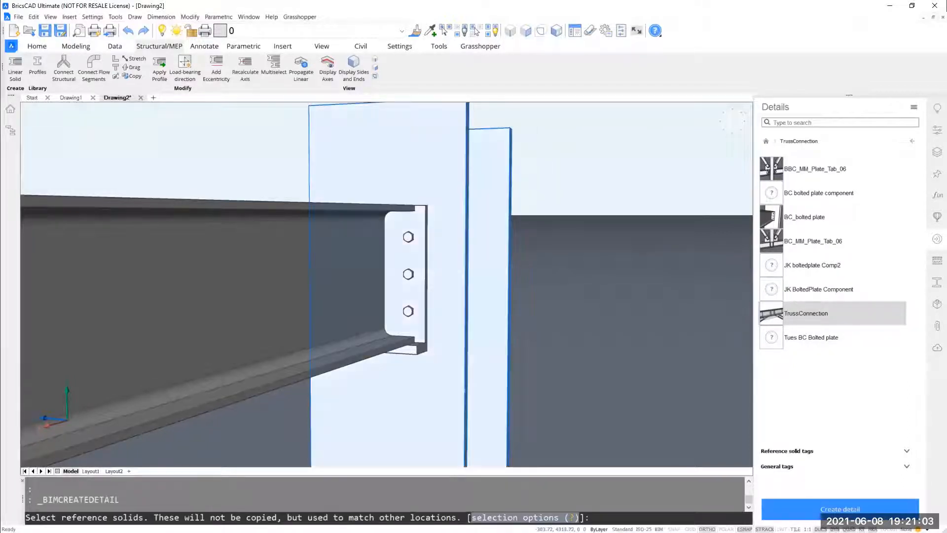
{"action": "left_click", "coordinate": [464, 391]}
{"action": "left_click", "coordinate": [207, 313]}
{"action": "key", "text": "Return"}
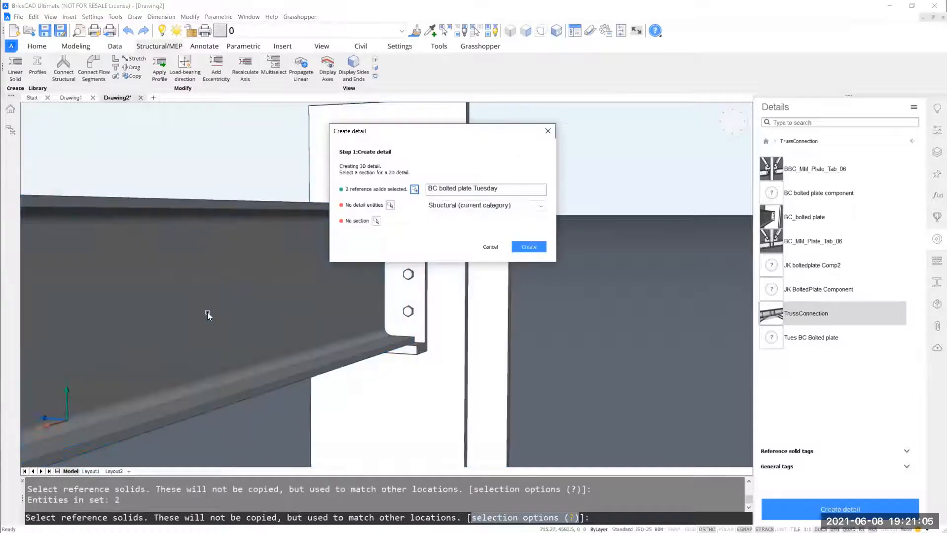
Set the bolted plate block as the detail entity of the new detail.
{"action": "left_click", "coordinate": [390, 205]}
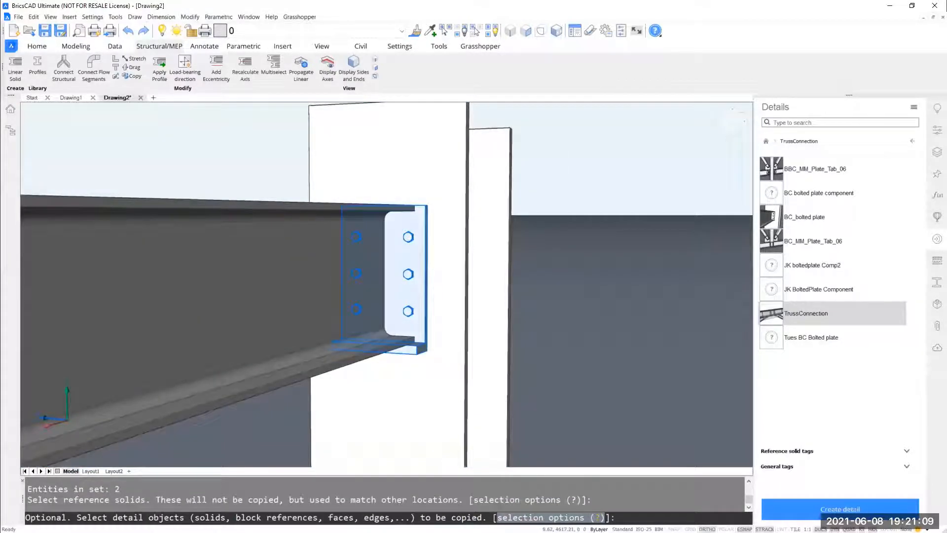
{"action": "left_click", "coordinate": [406, 291]}
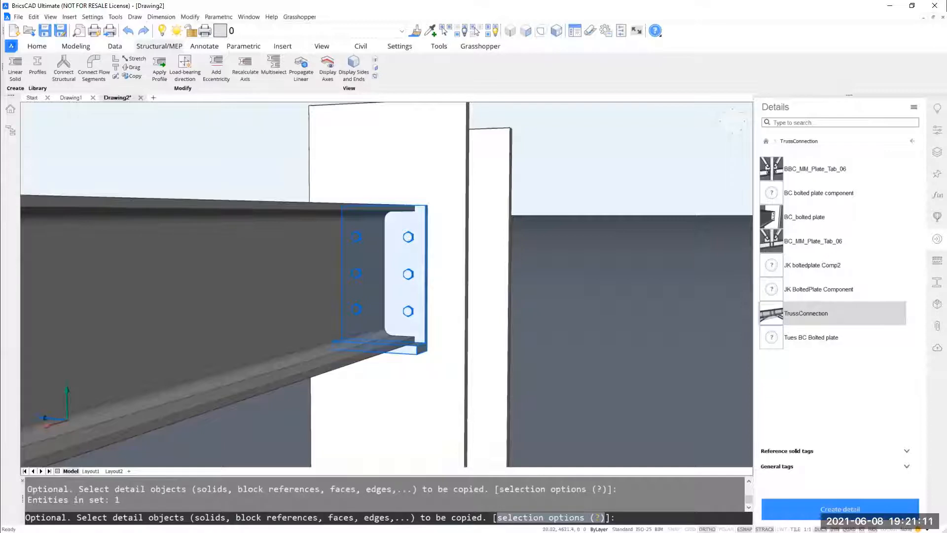
{"action": "key", "text": "Return"}
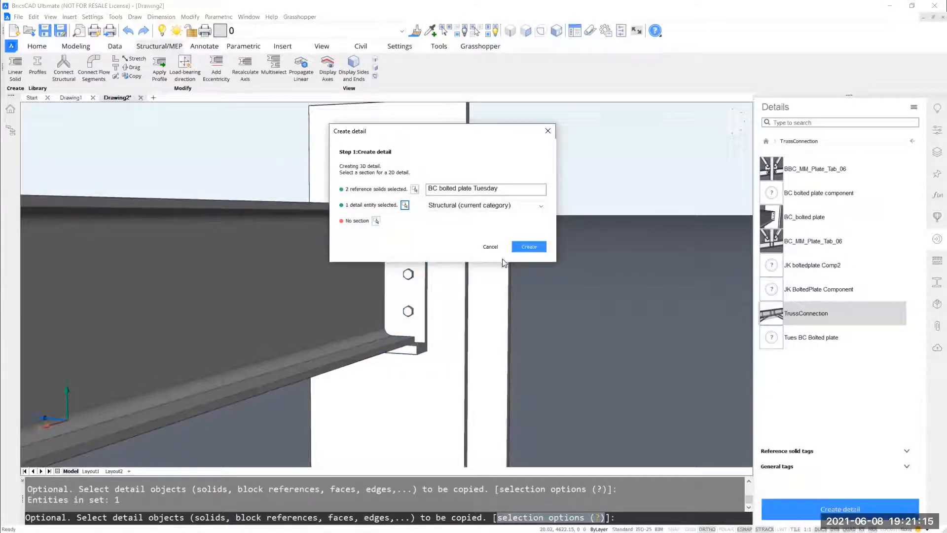
Create the 3D detail without a section, accepting the proposed detail and contact areas, and save it in the Structural category.
{"action": "left_click", "coordinate": [529, 246]}
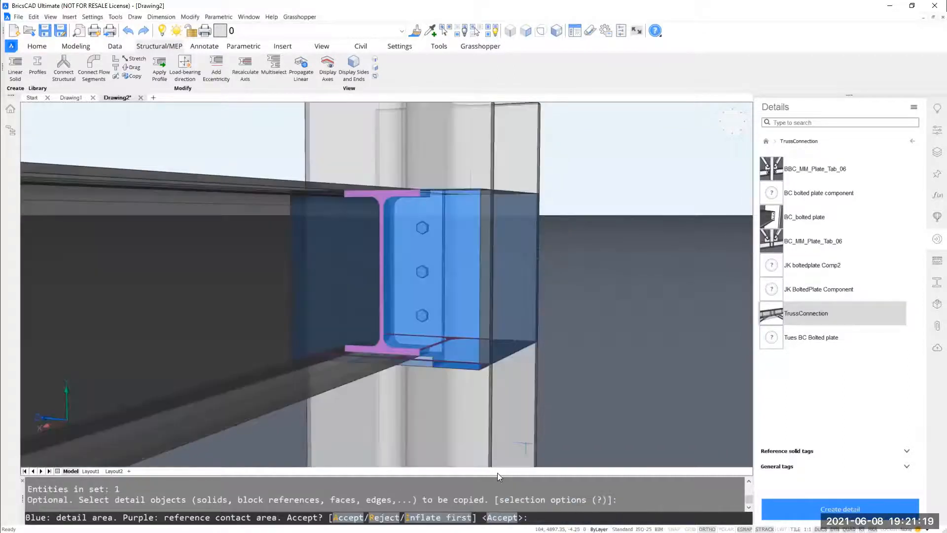
{"action": "key", "text": "Return"}
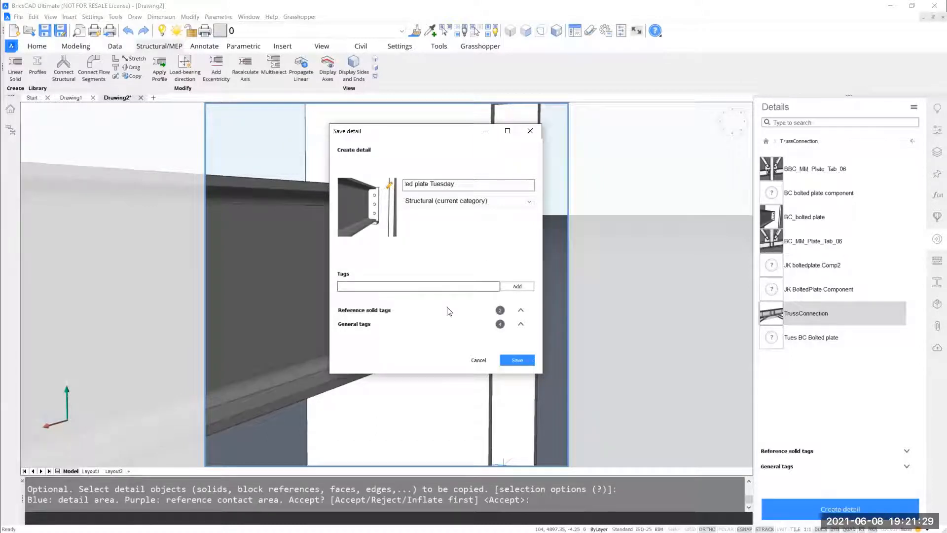
{"action": "left_click", "coordinate": [517, 360]}
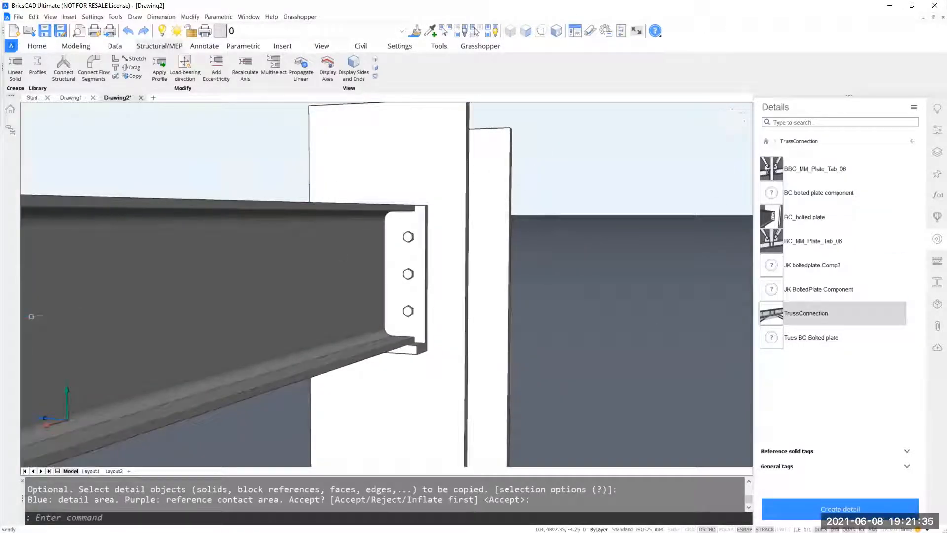
Unhide all hidden entities and show the full extents of the truss hall.
{"action": "left_click", "coordinate": [493, 31]}
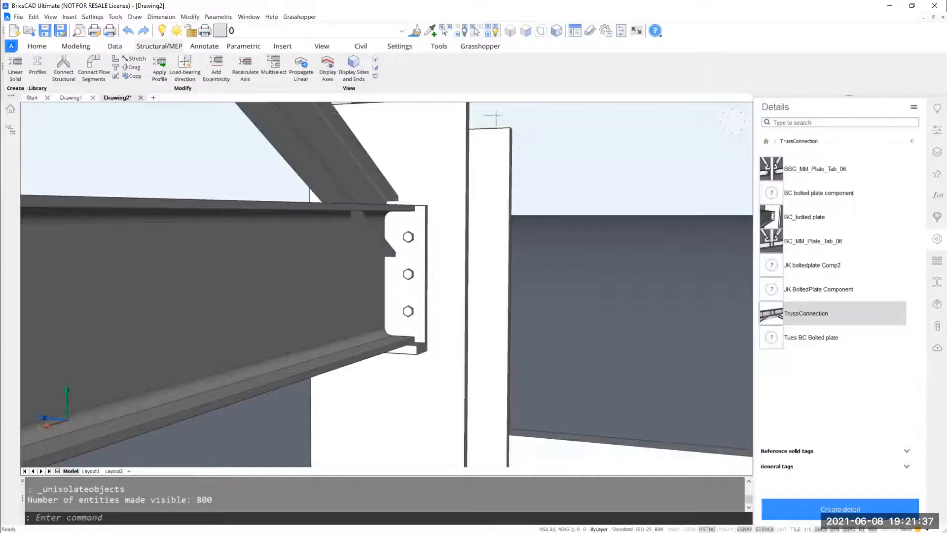
{"action": "scroll", "coordinate": [516, 214], "scroll_direction": "down", "scroll_amount": 8}
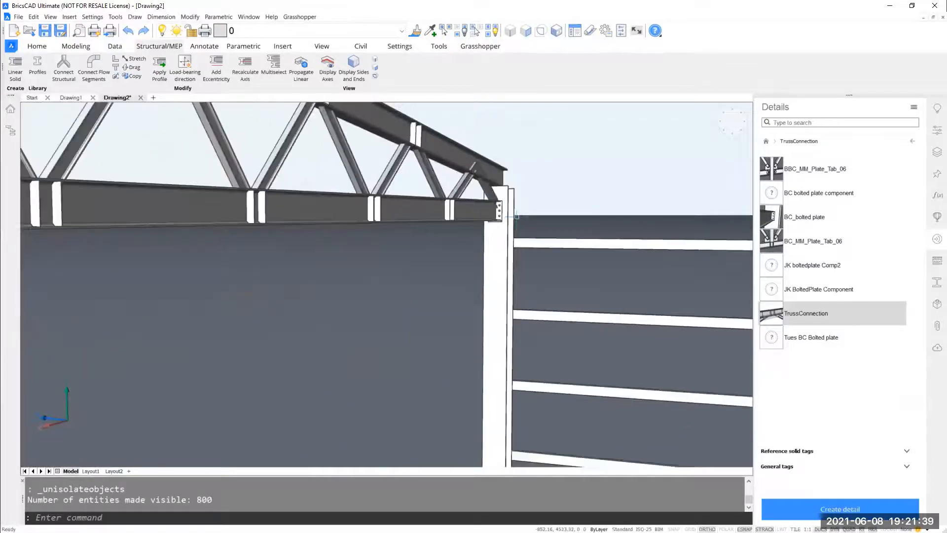
{"action": "type", "text": "z"}
{"action": "key", "text": "Return"}
{"action": "type", "text": "e"}
{"action": "key", "text": "Return"}
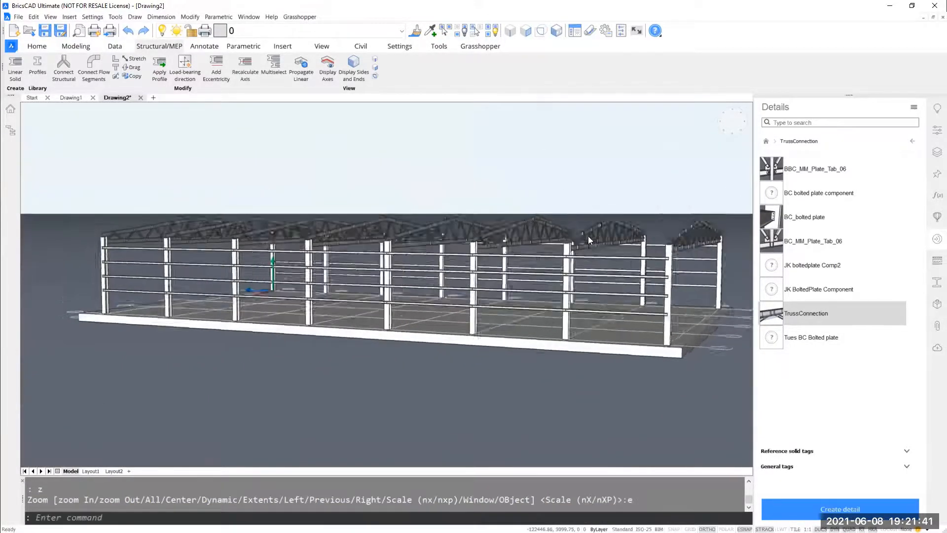
Propagate the "Tues BC Bolted plate" detail into the hall, accept the undecided location as well, and apply all suggestions.
{"action": "middle_click_drag", "start_coordinate": [589, 235], "coordinate": [503, 276], "text": "shift"}
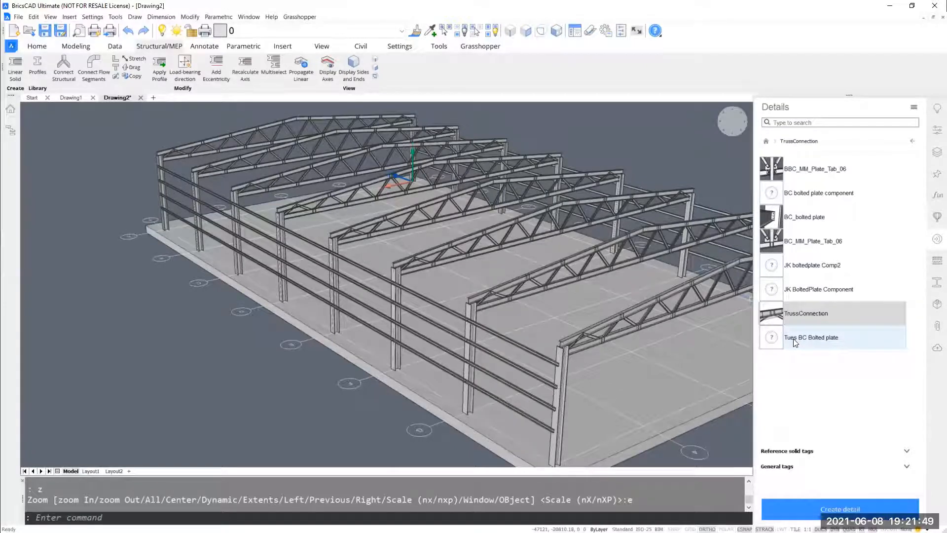
{"action": "middle_click_drag", "start_coordinate": [577, 231], "coordinate": [478, 231]}
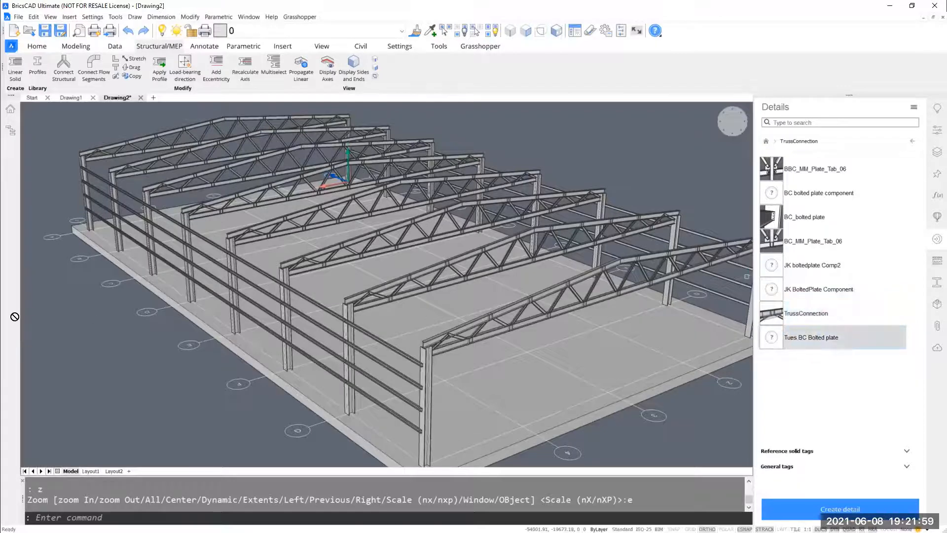
{"action": "left_click", "coordinate": [780, 337]}
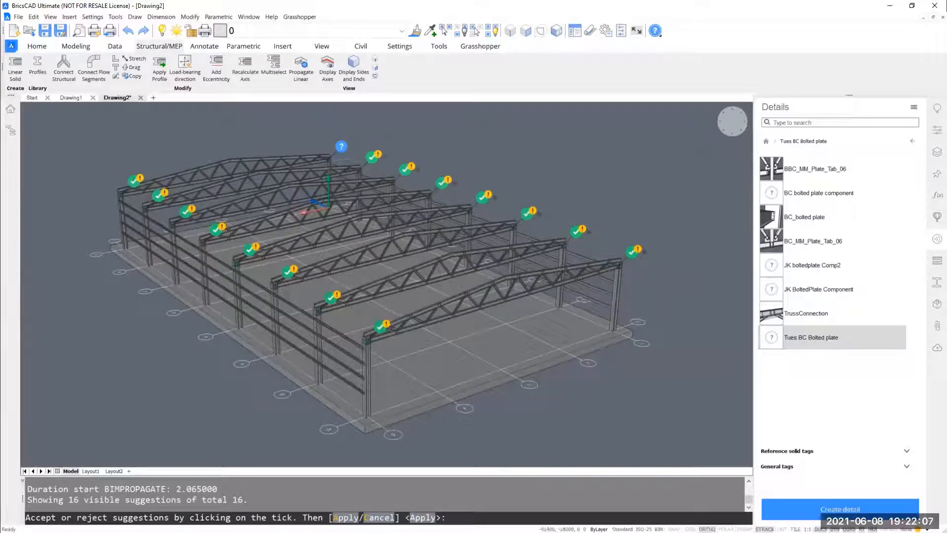
{"action": "left_click", "coordinate": [342, 147]}
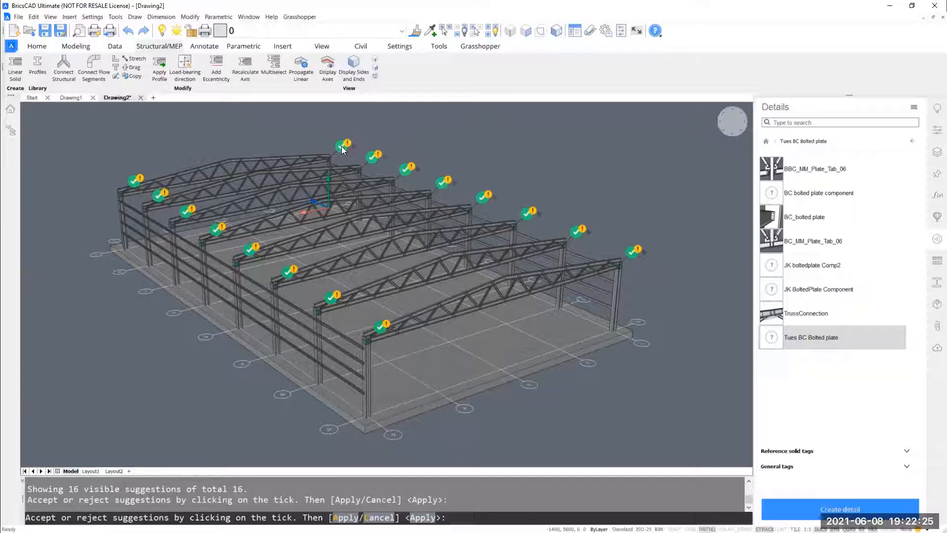
{"action": "left_click", "coordinate": [420, 517]}
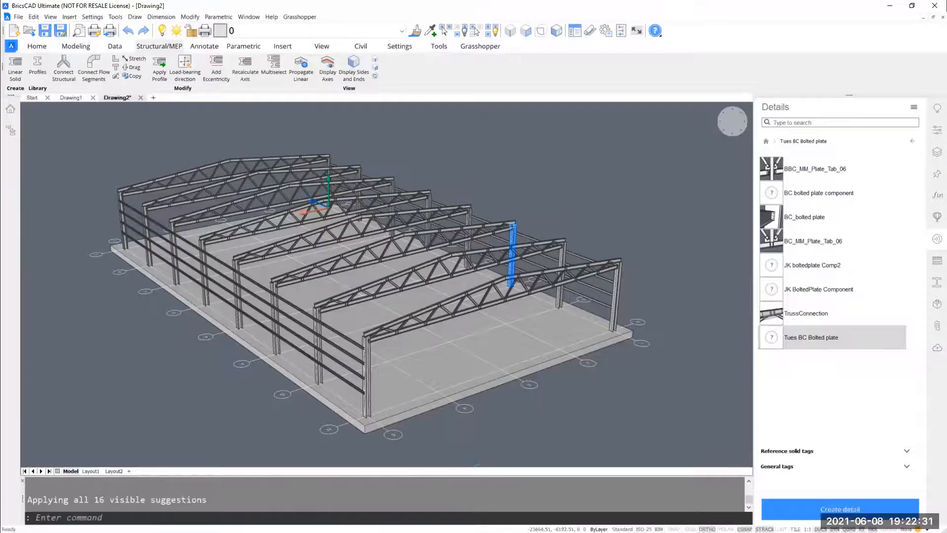
Inspect the propagated bolted plates where the truss beams meet the columns.
{"action": "scroll", "coordinate": [511, 254], "scroll_direction": "up", "scroll_amount": 5}
{"action": "scroll", "coordinate": [515, 237], "scroll_direction": "up", "scroll_amount": 3}
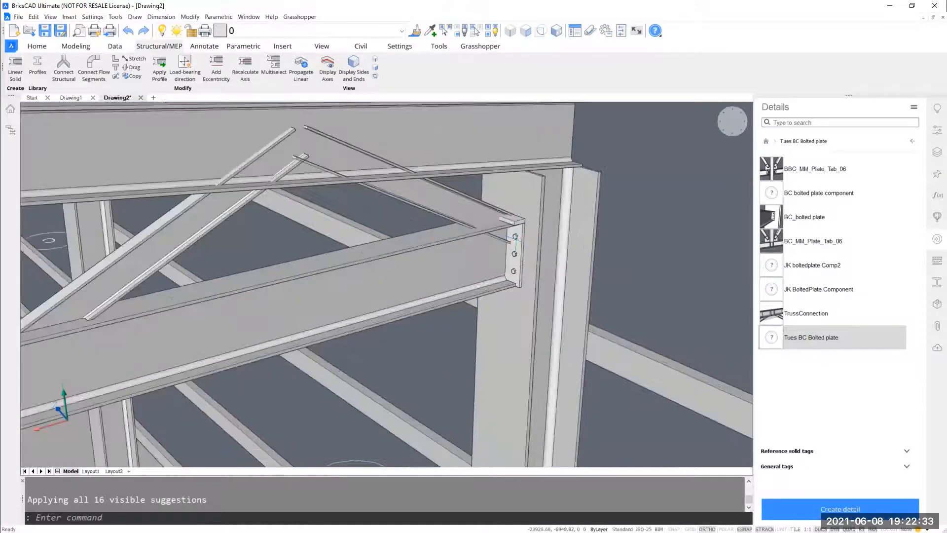
{"action": "scroll", "coordinate": [516, 236], "scroll_direction": "down", "scroll_amount": 5}
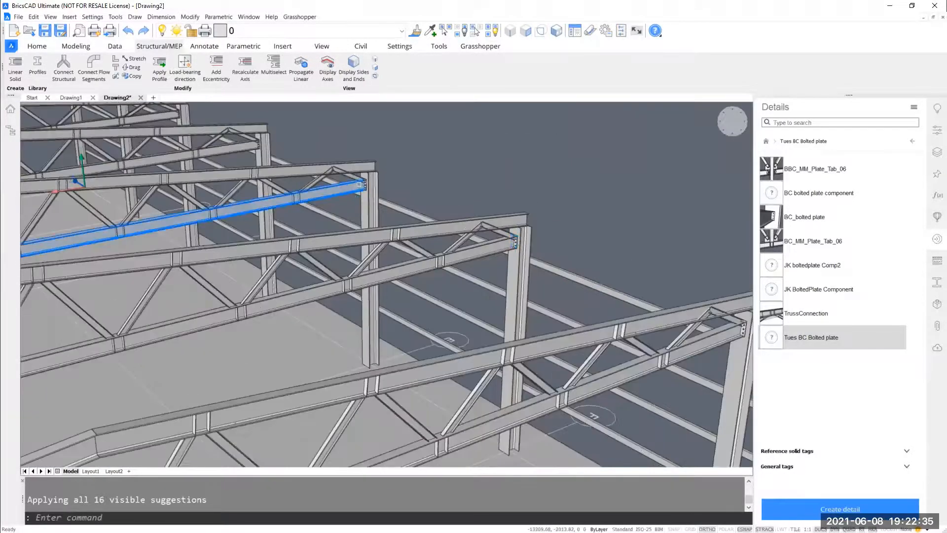
{"action": "scroll", "coordinate": [361, 184], "scroll_direction": "up", "scroll_amount": 5}
{"action": "scroll", "coordinate": [361, 184], "scroll_direction": "down", "scroll_amount": 5}
{"action": "scroll", "coordinate": [284, 151], "scroll_direction": "up", "scroll_amount": 4}
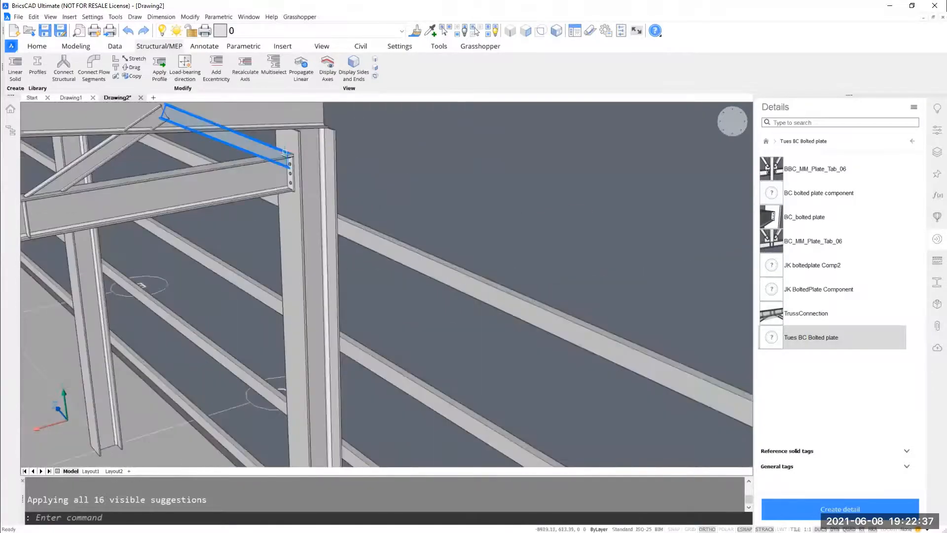
{"action": "scroll", "coordinate": [299, 196], "scroll_direction": "down", "scroll_amount": 2}
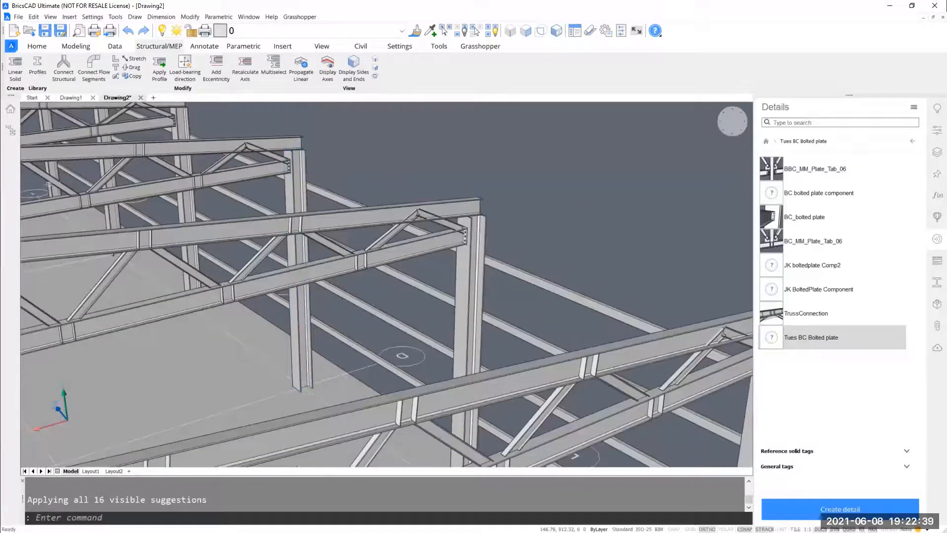
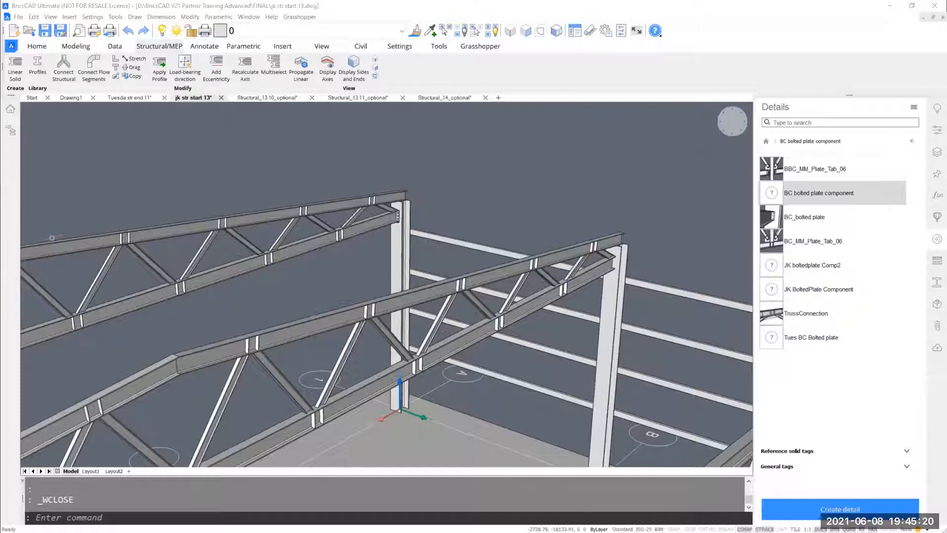
Switch to the BricsCAD BIM Training PDF in Acrobat and review sections 12 and 13 on propagating and changing the connection.
{"action": "key", "text": "alt+Tab"}
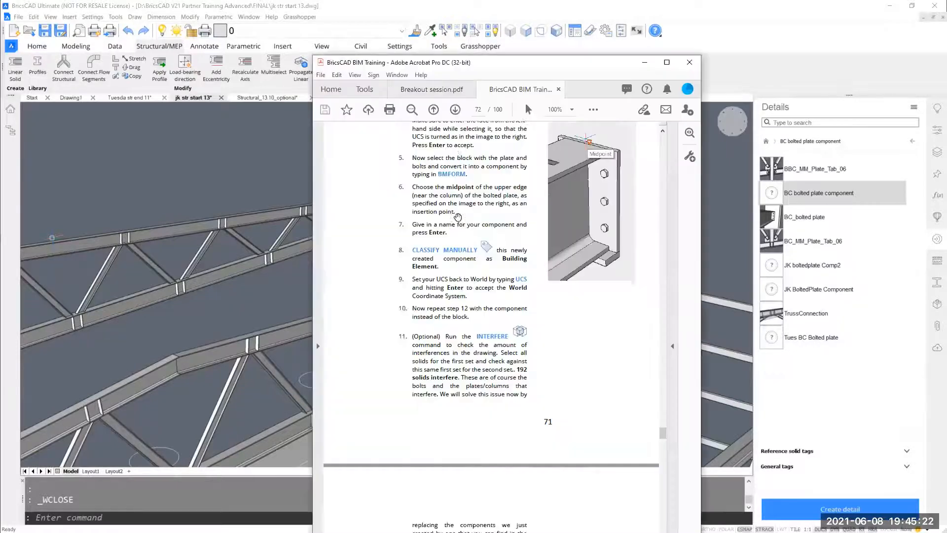
{"action": "scroll", "coordinate": [454, 216], "scroll_direction": "up", "scroll_amount": 13}
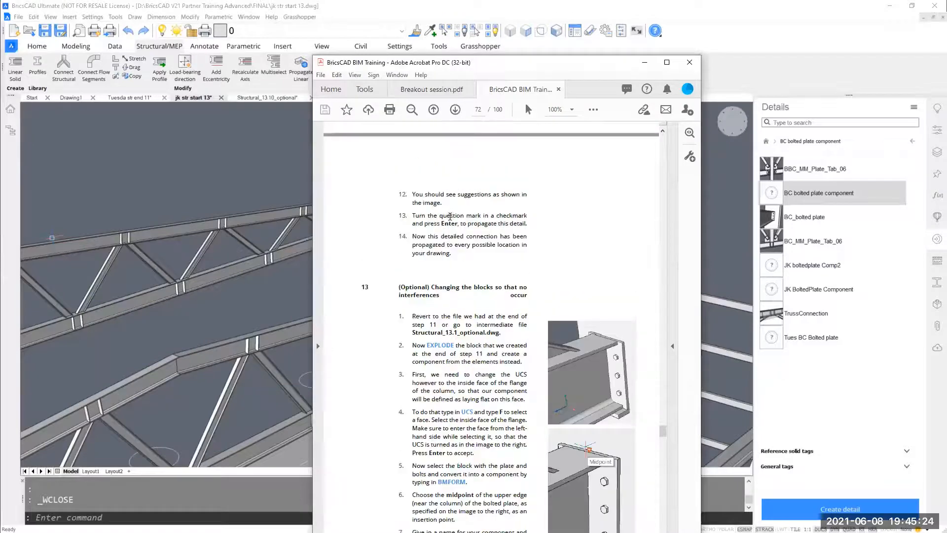
{"action": "scroll", "coordinate": [451, 212], "scroll_direction": "up", "scroll_amount": 7}
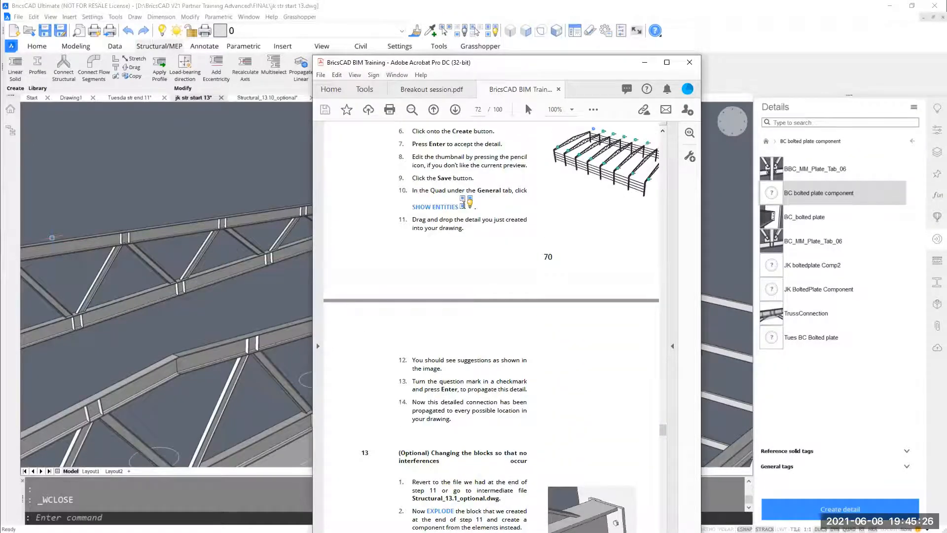
{"action": "scroll", "coordinate": [462, 219], "scroll_direction": "up", "scroll_amount": 2}
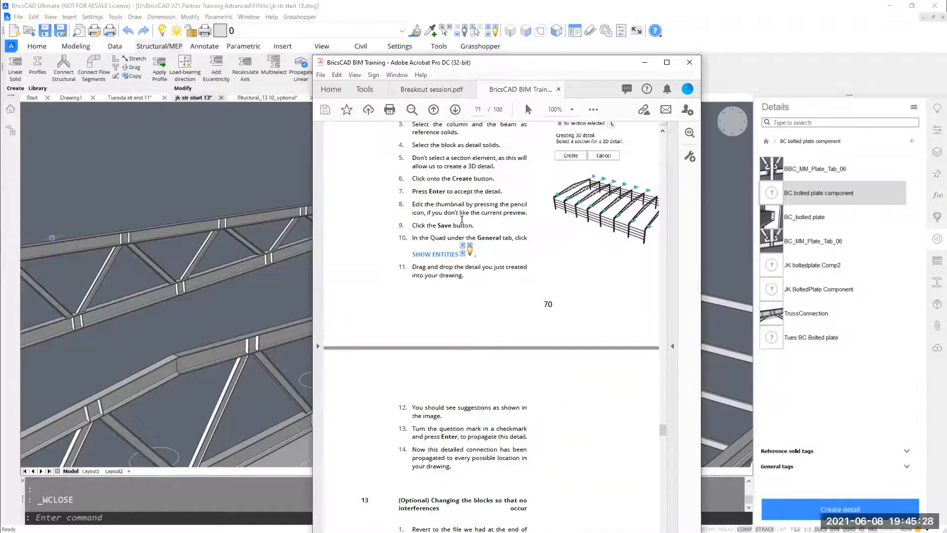
{"action": "scroll", "coordinate": [462, 219], "scroll_direction": "down", "scroll_amount": 13}
{"action": "scroll", "coordinate": [462, 222], "scroll_direction": "up", "scroll_amount": 10}
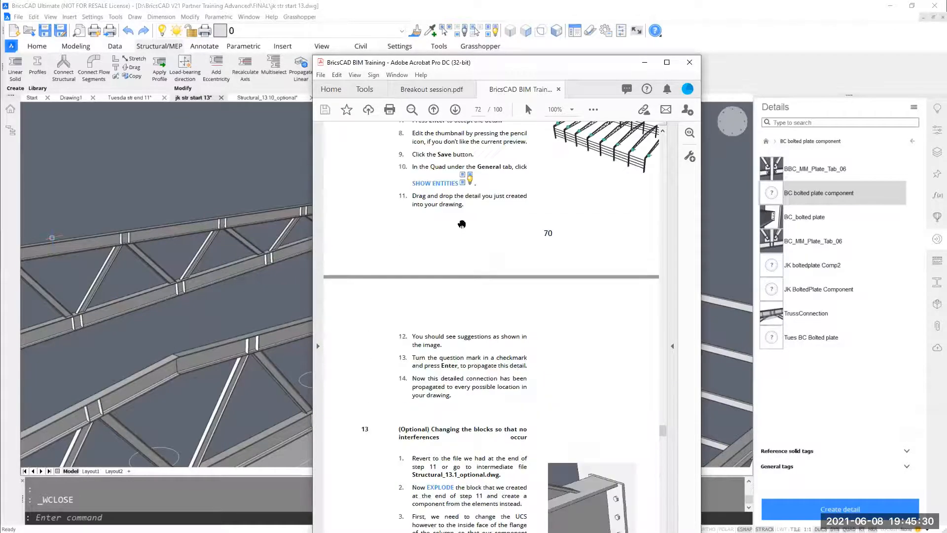
{"action": "scroll", "coordinate": [462, 224], "scroll_direction": "up", "scroll_amount": 11}
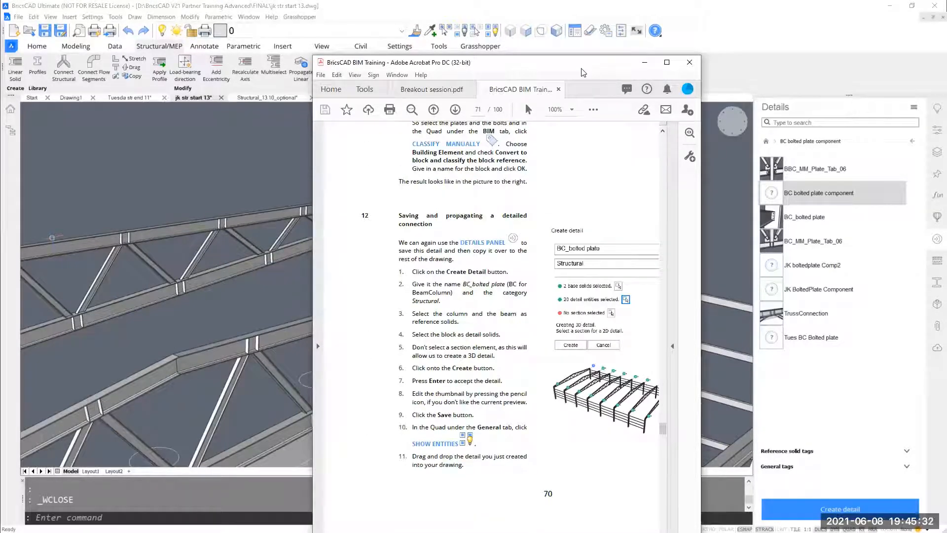
{"action": "left_click", "coordinate": [645, 62]}
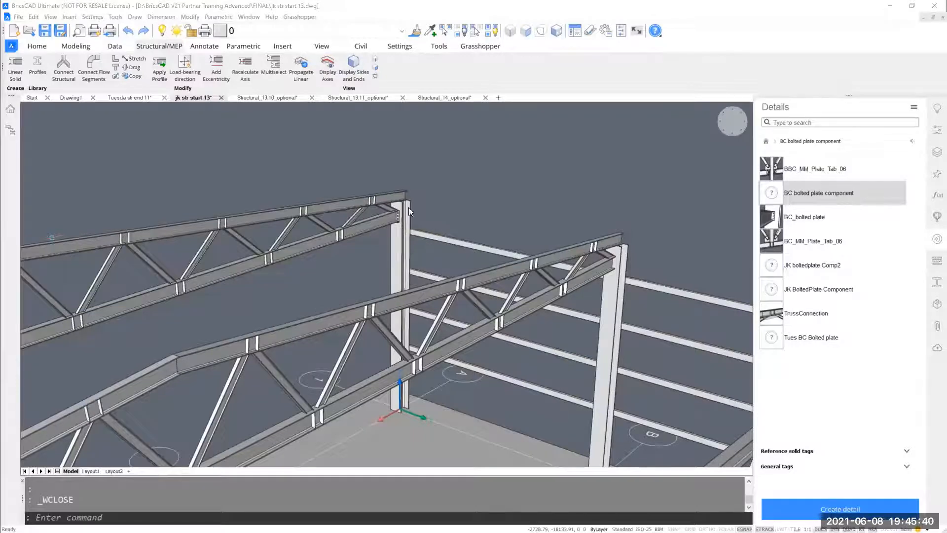
In the Structural_14_optional drawing, temporarily hide the parametric bolted plate to examine the column behind it, and undo the hiding.
{"action": "left_click", "coordinate": [459, 98]}
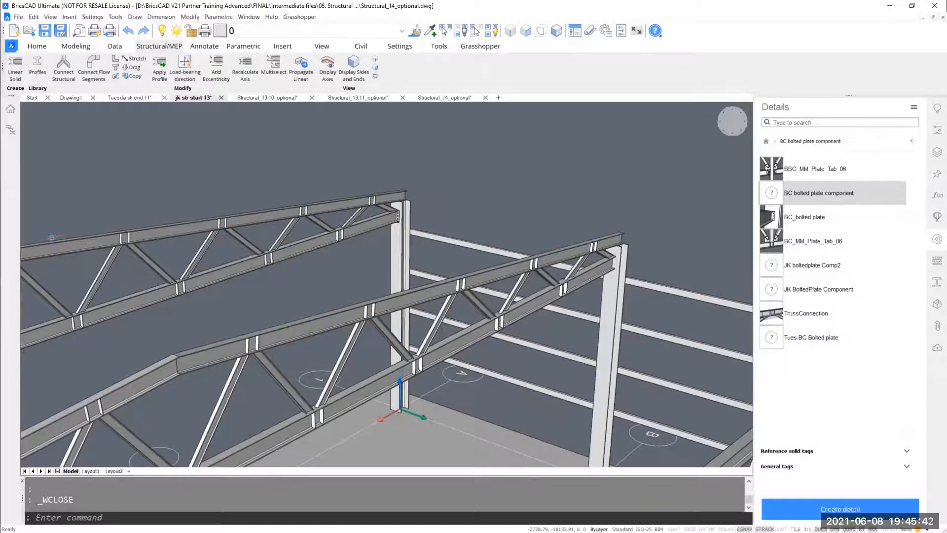
{"action": "scroll", "coordinate": [370, 212], "scroll_direction": "up", "scroll_amount": 6}
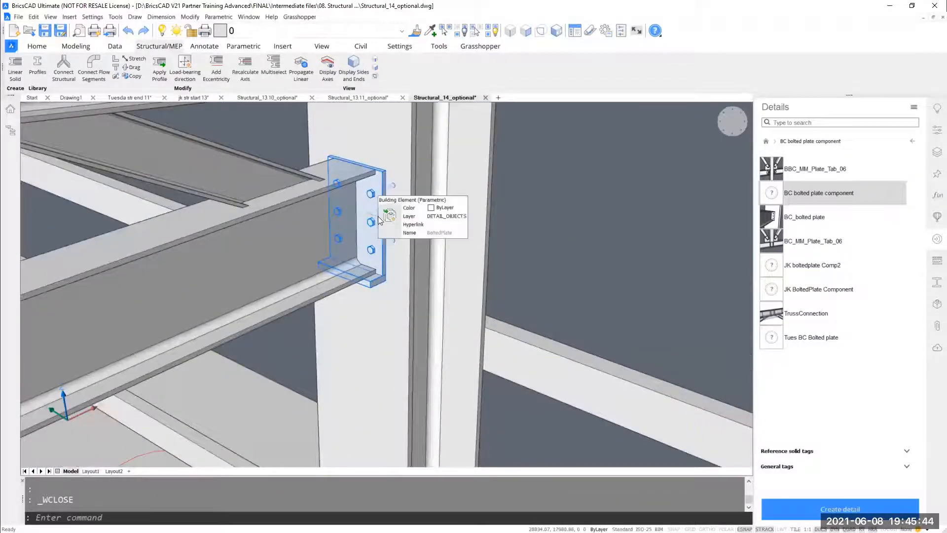
{"action": "mouse_move", "coordinate": [390, 215]}
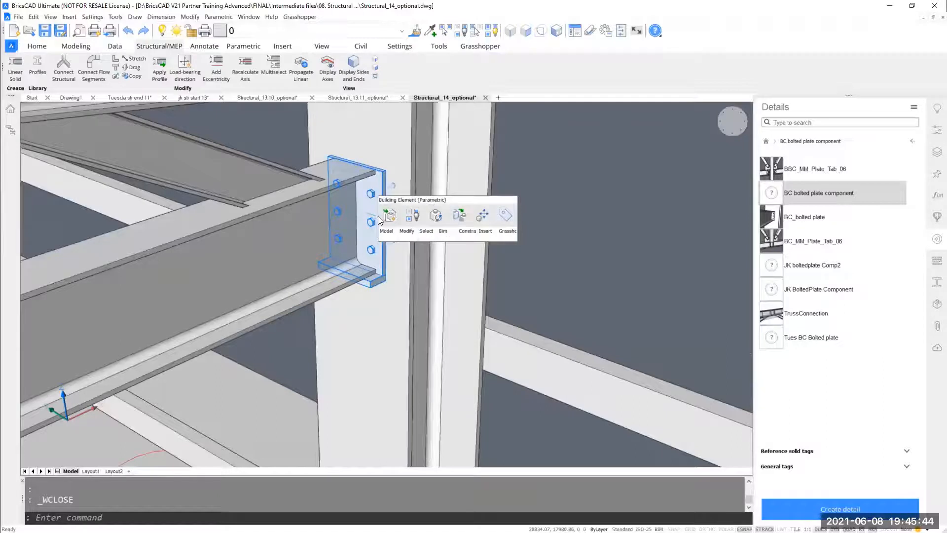
{"action": "left_click", "coordinate": [414, 218]}
{"action": "mouse_move", "coordinate": [403, 217]}
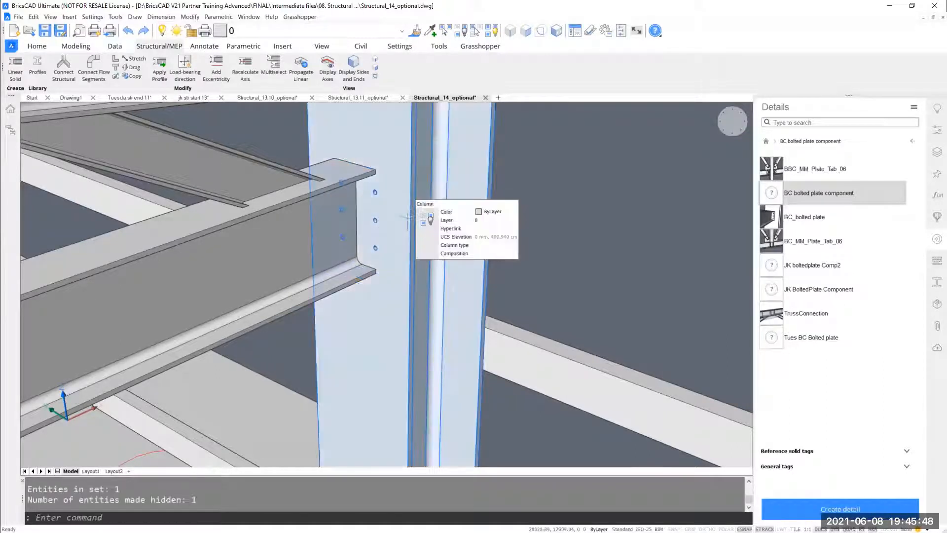
{"action": "key", "text": "ctrl+z"}
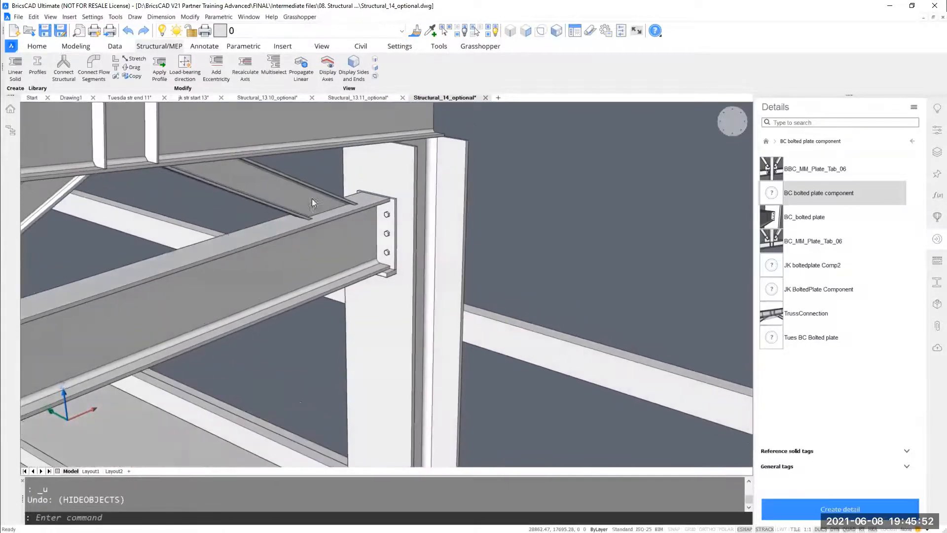
Examine the parametric BoltedPlate element and its bolts at the beam-to-column connection up close.
{"action": "scroll", "coordinate": [384, 264], "scroll_direction": "up", "scroll_amount": 3}
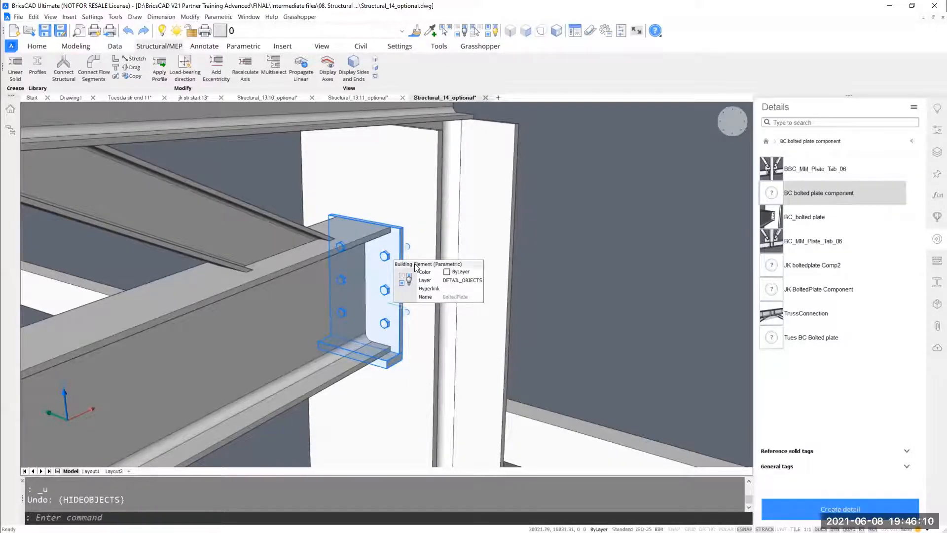
{"action": "mouse_move", "coordinate": [416, 267]}
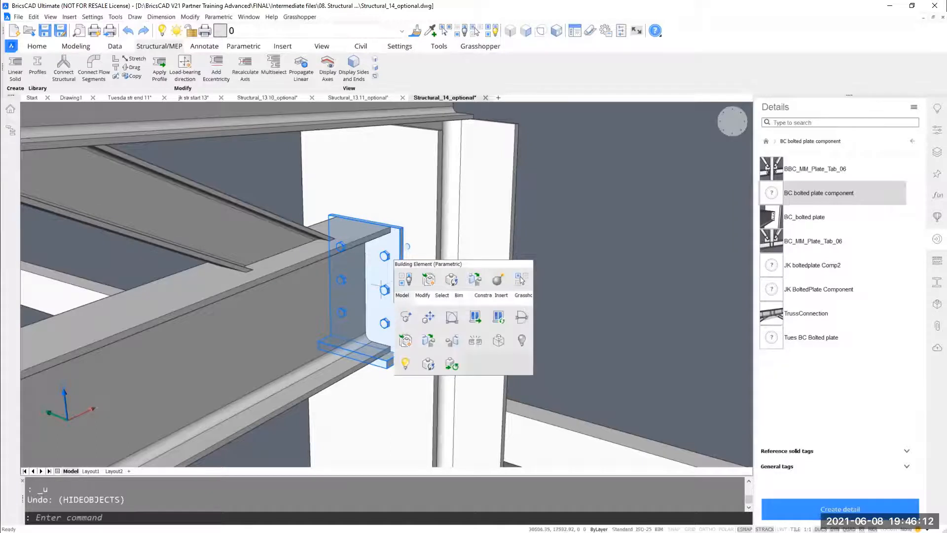
{"action": "key", "text": "Escape"}
{"action": "mouse_move", "coordinate": [375, 276]}
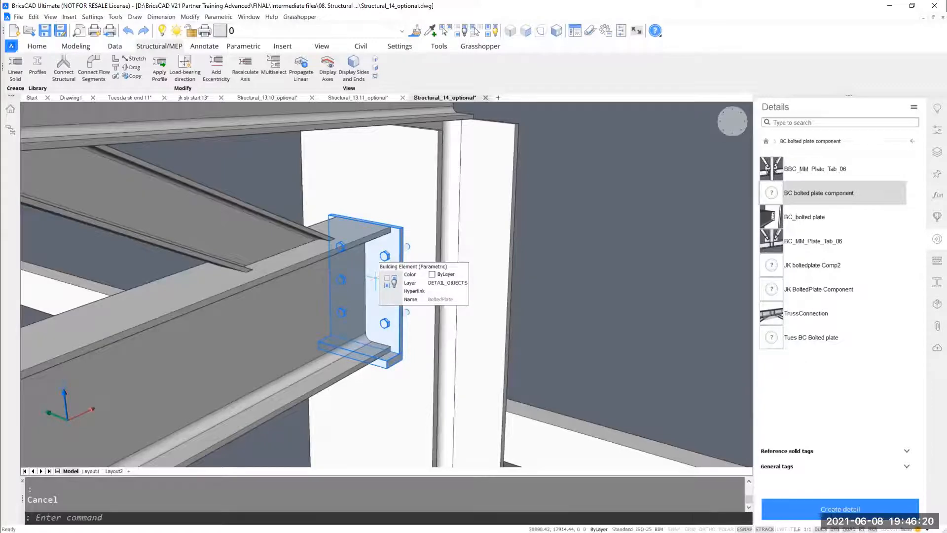
{"action": "key", "text": "Escape"}
{"action": "scroll", "coordinate": [375, 277], "scroll_direction": "up", "scroll_amount": 5}
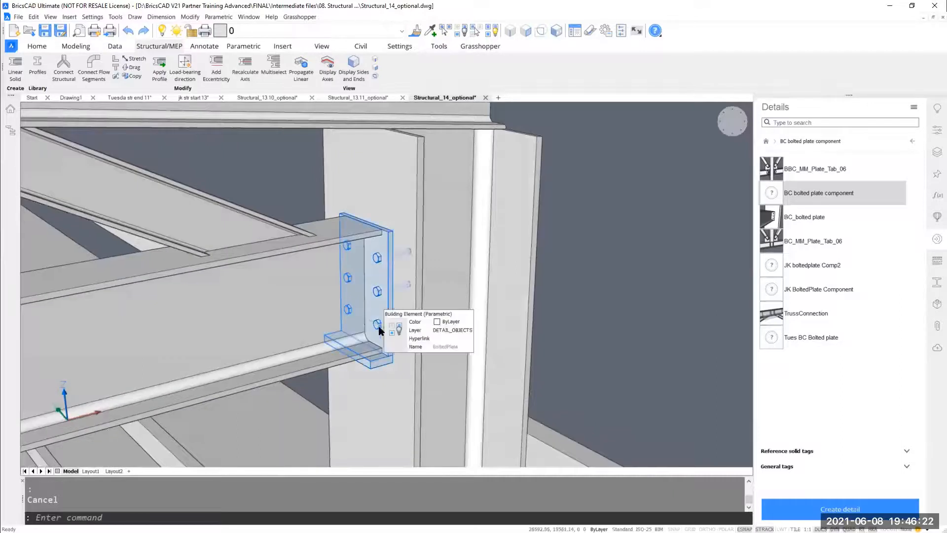
Open a copy of the parametric BoltedPlate component, turn on and thaw its BC_SUBTRACT layer, and examine the subtraction cylinders at the bolts.
{"action": "middle_click_drag", "start_coordinate": [380, 330], "coordinate": [402, 330], "text": "shift"}
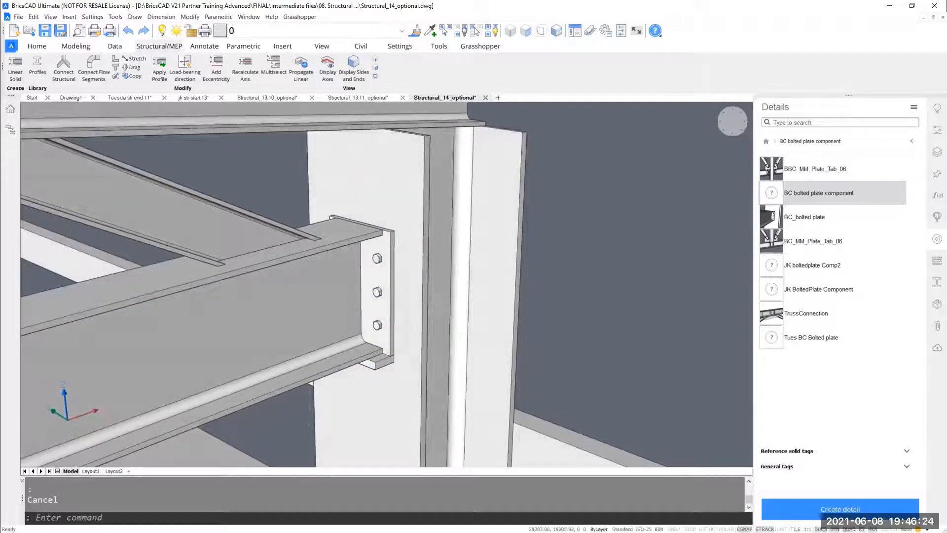
{"action": "mouse_move", "coordinate": [389, 348]}
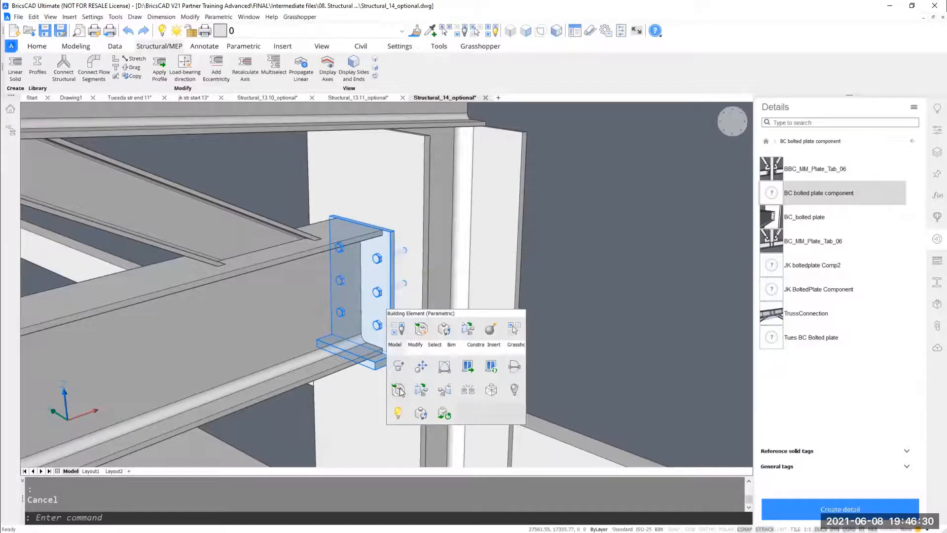
{"action": "left_click", "coordinate": [399, 392]}
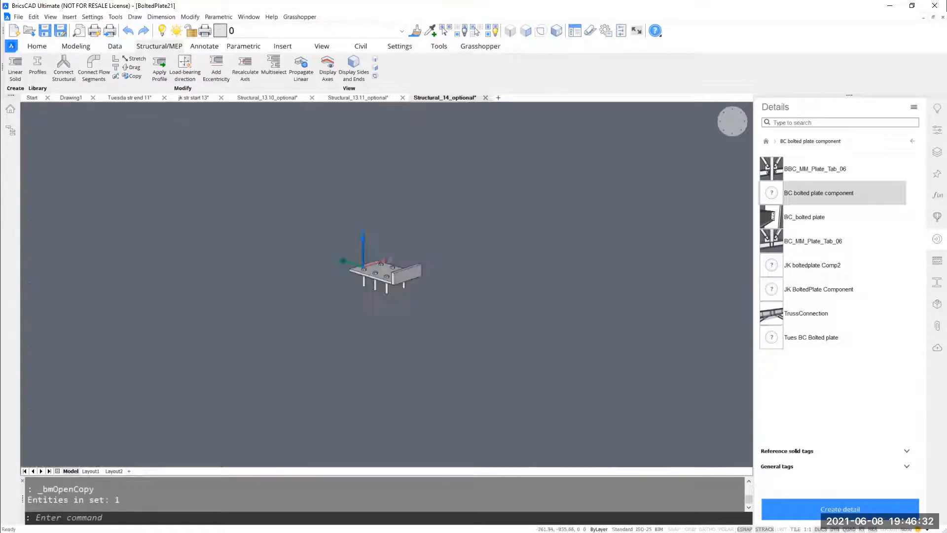
{"action": "left_click", "coordinate": [936, 154]}
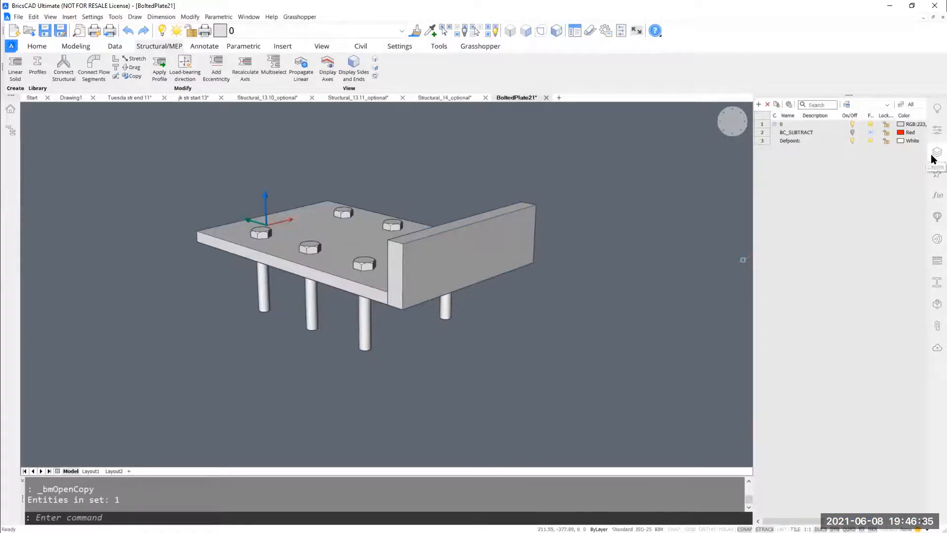
{"action": "left_click", "coordinate": [853, 132]}
{"action": "left_click", "coordinate": [871, 133]}
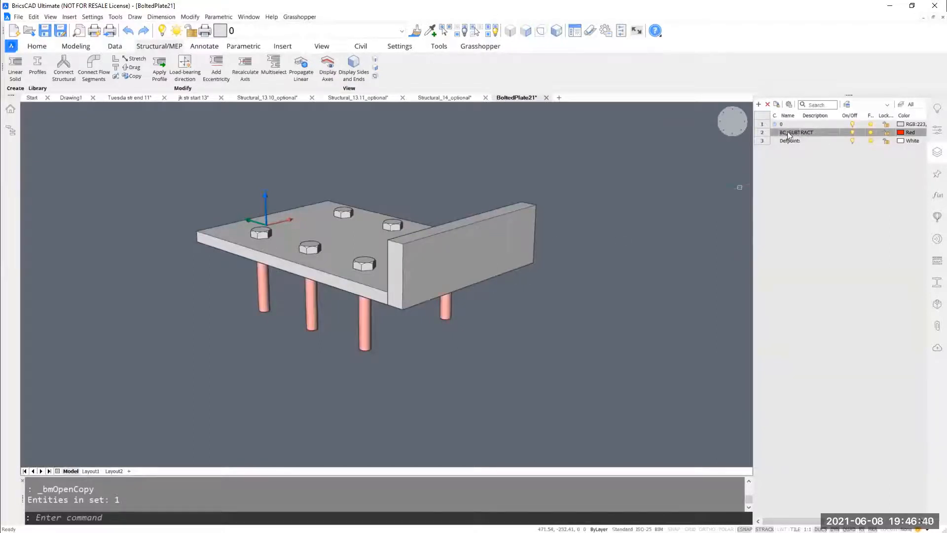
{"action": "middle_click_drag", "start_coordinate": [493, 286], "coordinate": [398, 389], "text": "shift"}
{"action": "mouse_move", "coordinate": [371, 374]}
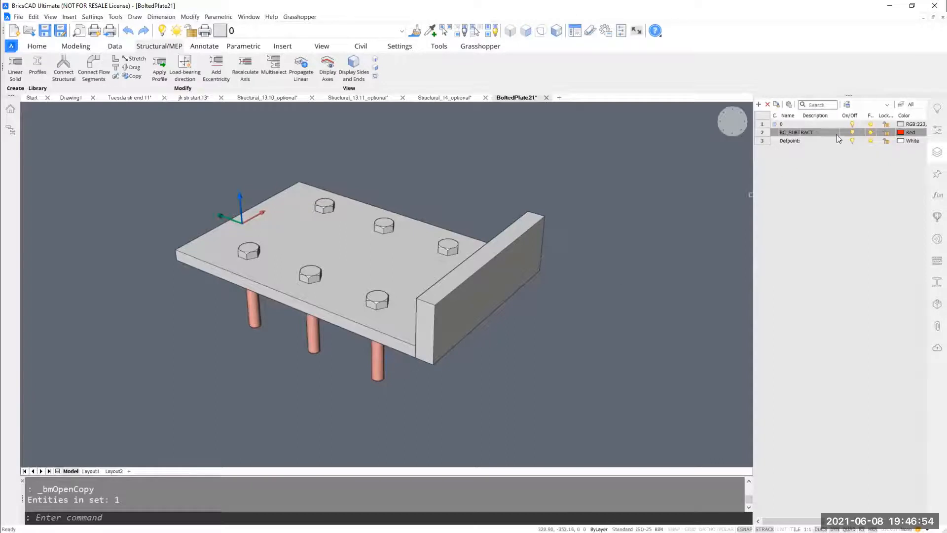
Turn off and freeze the BC_SUBTRACT layer again and close the component drawing.
{"action": "left_click", "coordinate": [852, 132]}
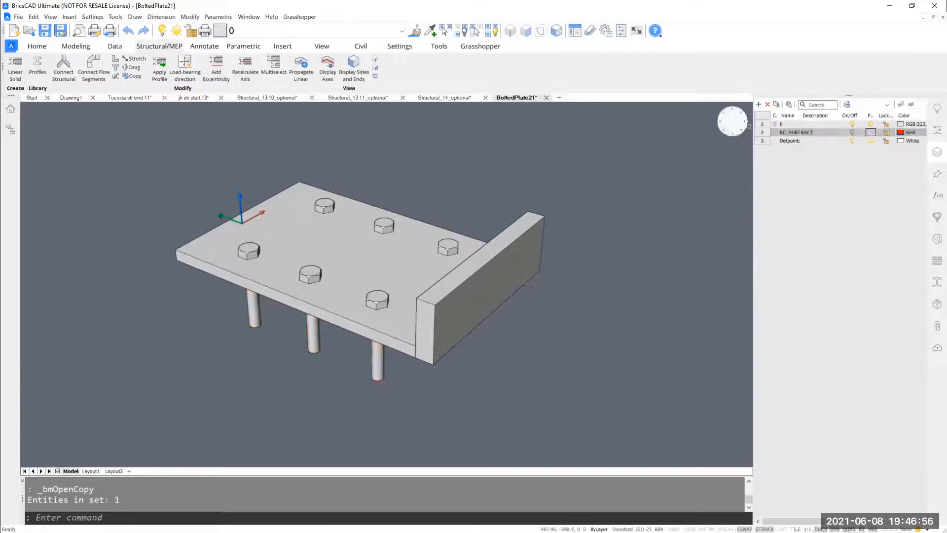
{"action": "left_click", "coordinate": [871, 132]}
{"action": "left_click", "coordinate": [546, 98]}
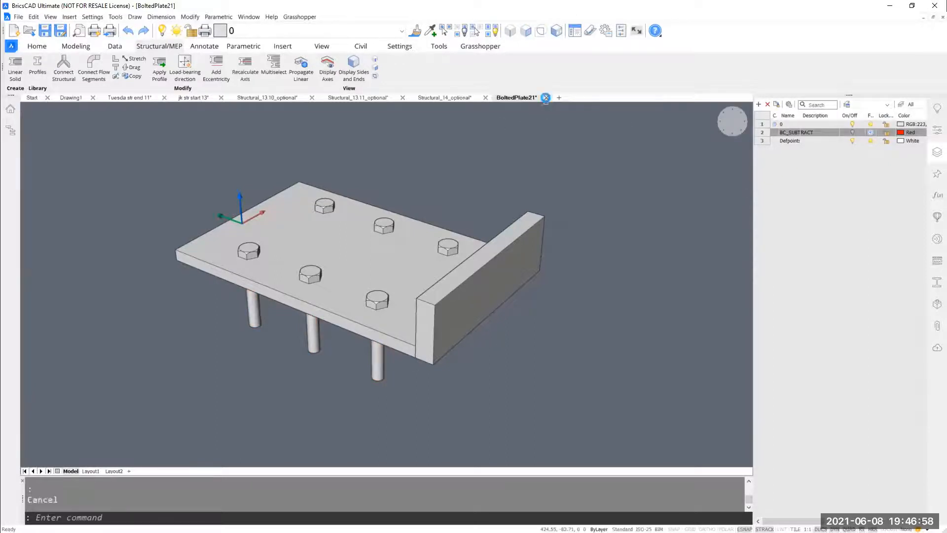
{"action": "left_click", "coordinate": [496, 269]}
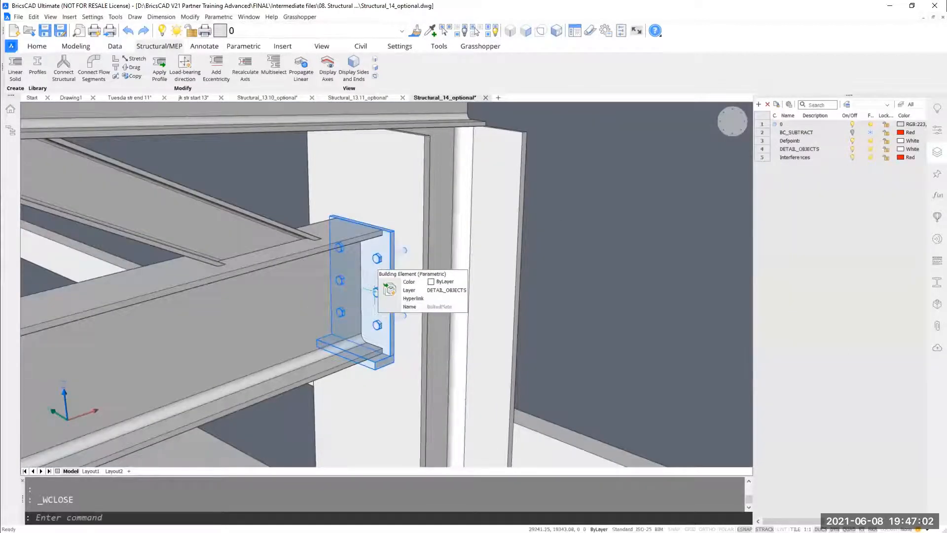
Temporarily hide the BoltedPlate element to examine the bolt holes in the column flange, and undo the hiding.
{"action": "mouse_move", "coordinate": [390, 292]}
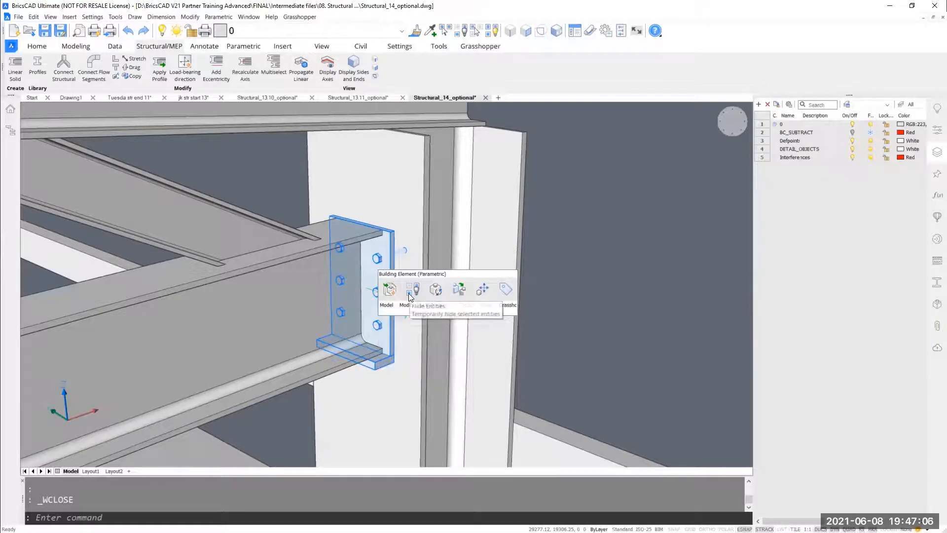
{"action": "left_click", "coordinate": [387, 291]}
{"action": "scroll", "coordinate": [374, 290], "scroll_direction": "up", "scroll_amount": 6}
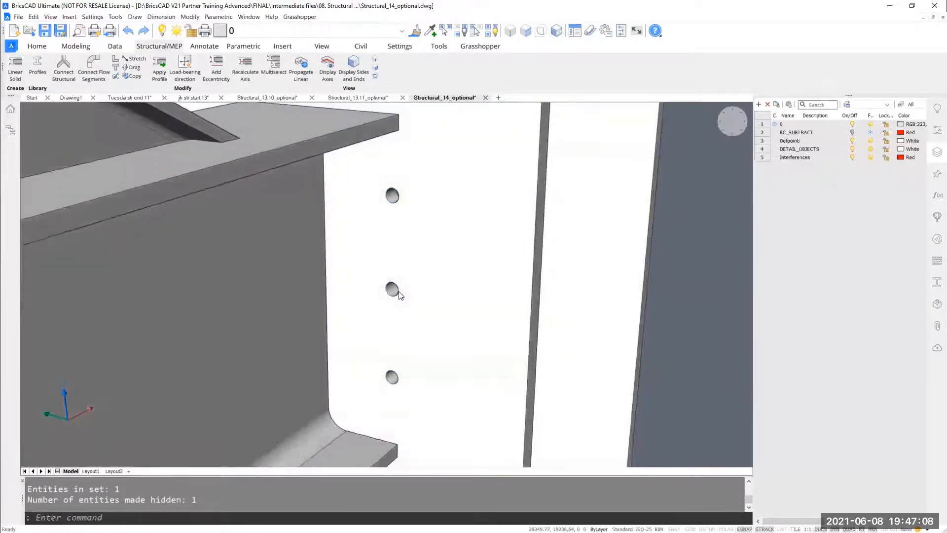
{"action": "scroll", "coordinate": [397, 292], "scroll_direction": "up", "scroll_amount": 8}
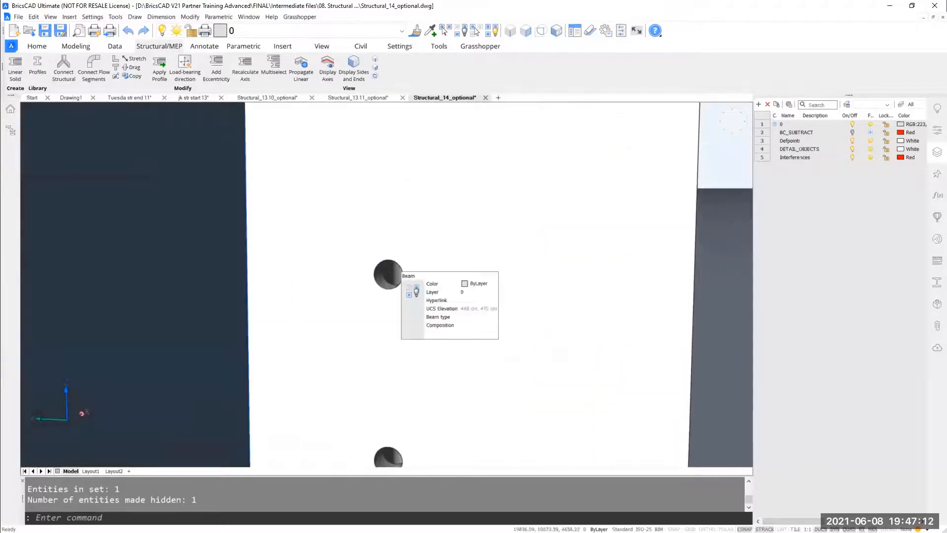
{"action": "scroll", "coordinate": [397, 291], "scroll_direction": "down", "scroll_amount": 10}
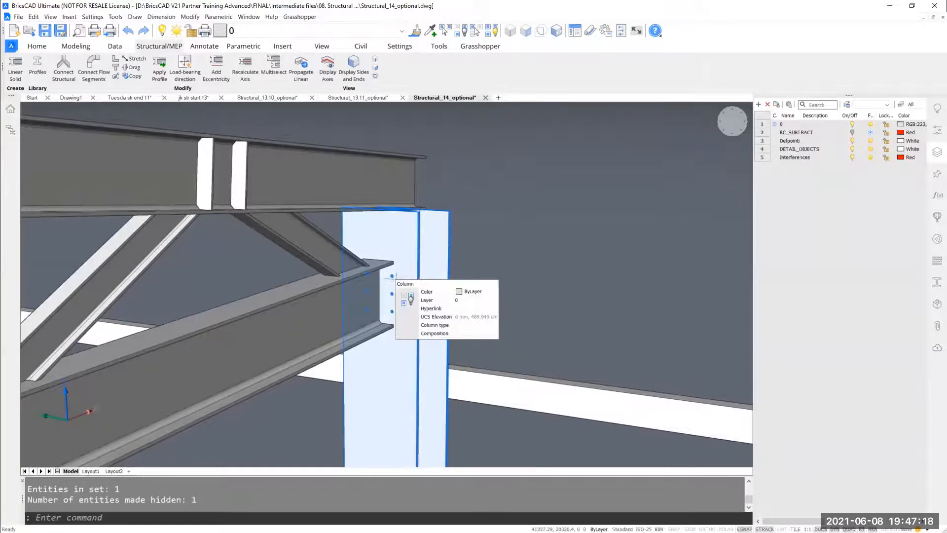
{"action": "key", "text": "ctrl+z"}
{"action": "key", "text": "ctrl+z"}
{"action": "key", "text": "ctrl+z"}
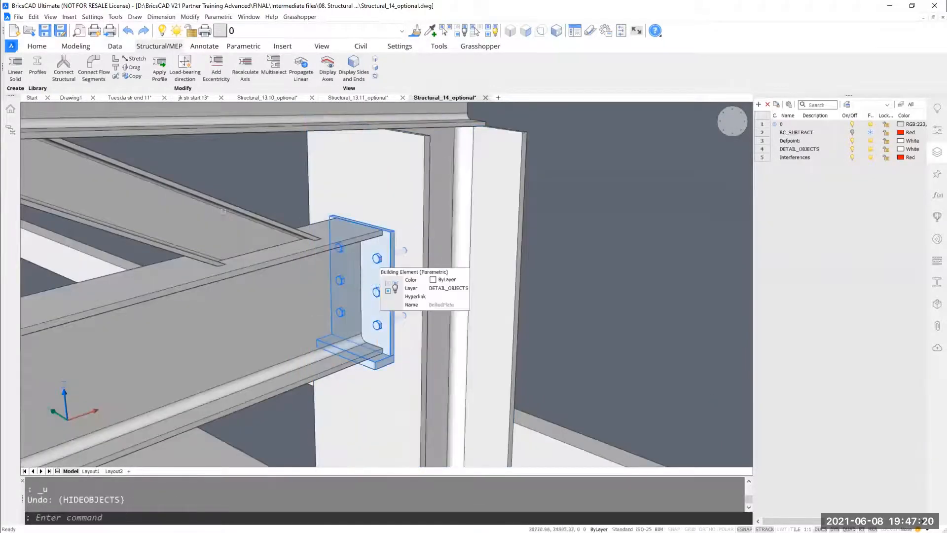
Switch to the jk str start 13 drawing and focus on the bolted plate at the beam-to-column connection.
{"action": "left_click", "coordinate": [208, 98]}
{"action": "scroll", "coordinate": [405, 220], "scroll_direction": "up", "scroll_amount": 6}
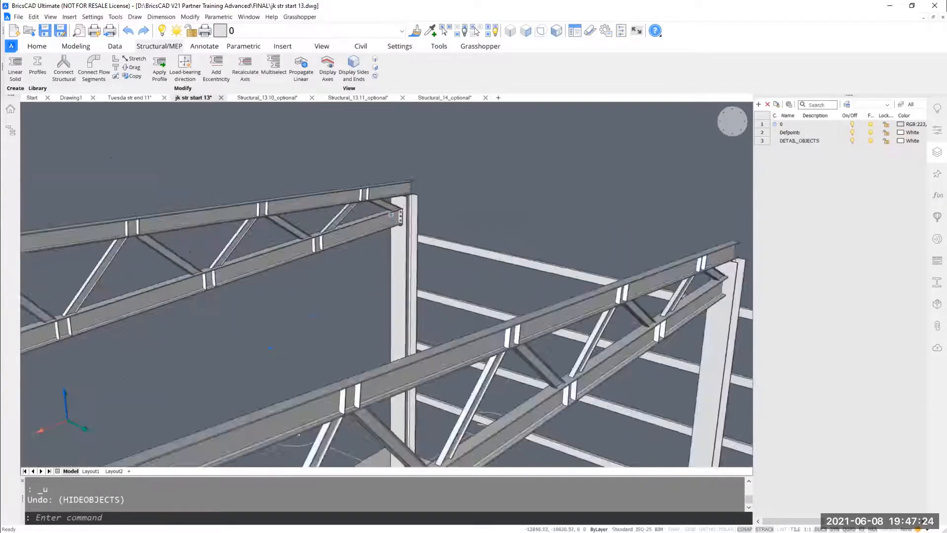
{"action": "scroll", "coordinate": [427, 220], "scroll_direction": "up", "scroll_amount": 1}
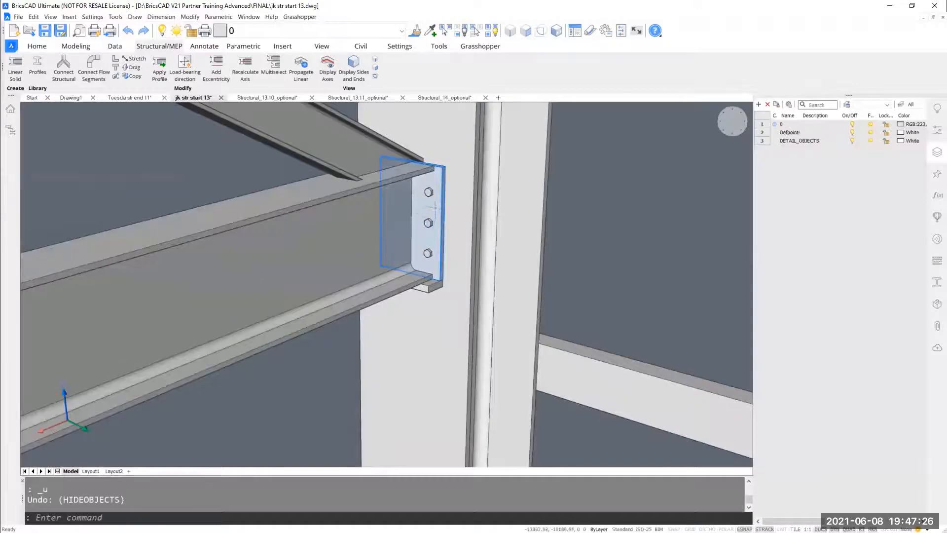
{"action": "mouse_move", "coordinate": [434, 207]}
{"action": "scroll", "coordinate": [362, 170], "scroll_direction": "down", "scroll_amount": 3}
{"action": "mouse_move", "coordinate": [364, 180]}
{"action": "middle_mouse_down", "text": "shift"}
{"action": "mouse_move", "coordinate": [365, 203]}
{"action": "mouse_move", "coordinate": [339, 196]}
{"action": "mouse_move", "coordinate": [330, 180]}
{"action": "middle_mouse_up", "text": "shift"}
{"action": "left_click", "coordinate": [330, 178]}
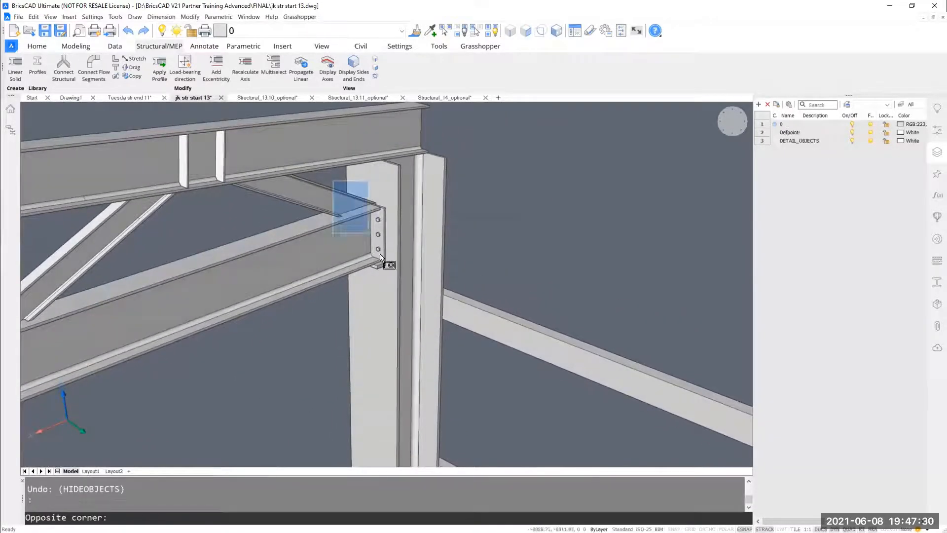
{"action": "left_click", "coordinate": [392, 302]}
{"action": "middle_click_drag", "start_coordinate": [419, 276], "coordinate": [467, 271], "text": "shift"}
{"action": "key", "text": "Escape"}
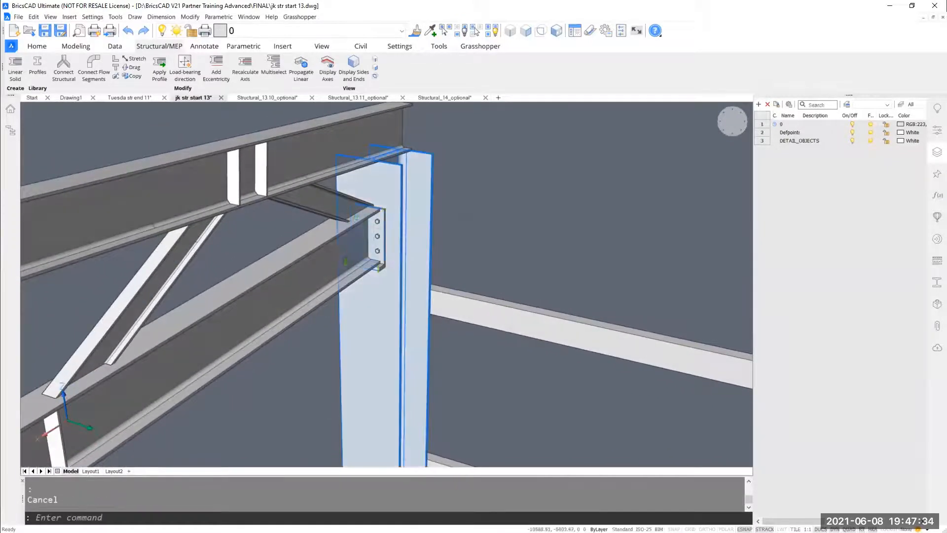
{"action": "middle_click_drag", "start_coordinate": [343, 220], "coordinate": [332, 178], "text": "shift"}
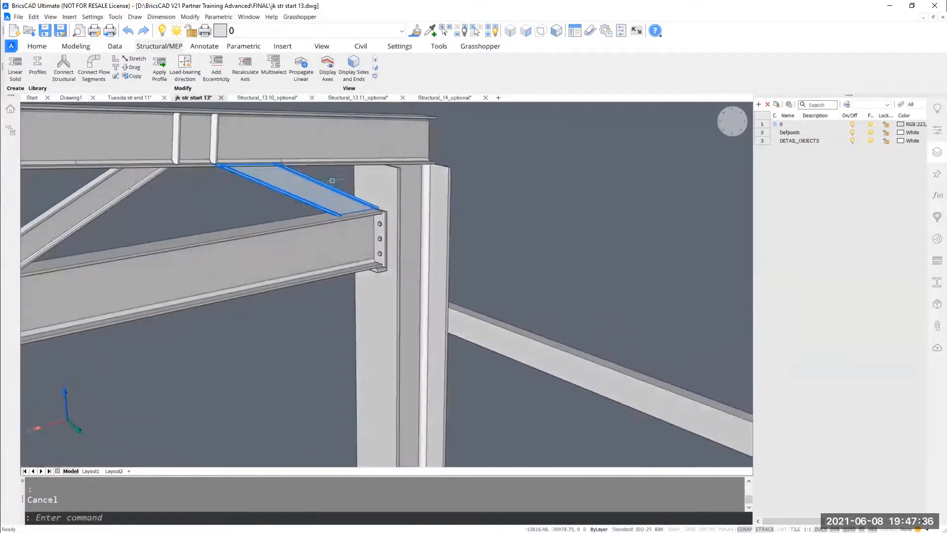
{"action": "left_click", "coordinate": [332, 178]}
{"action": "left_click", "coordinate": [391, 291]}
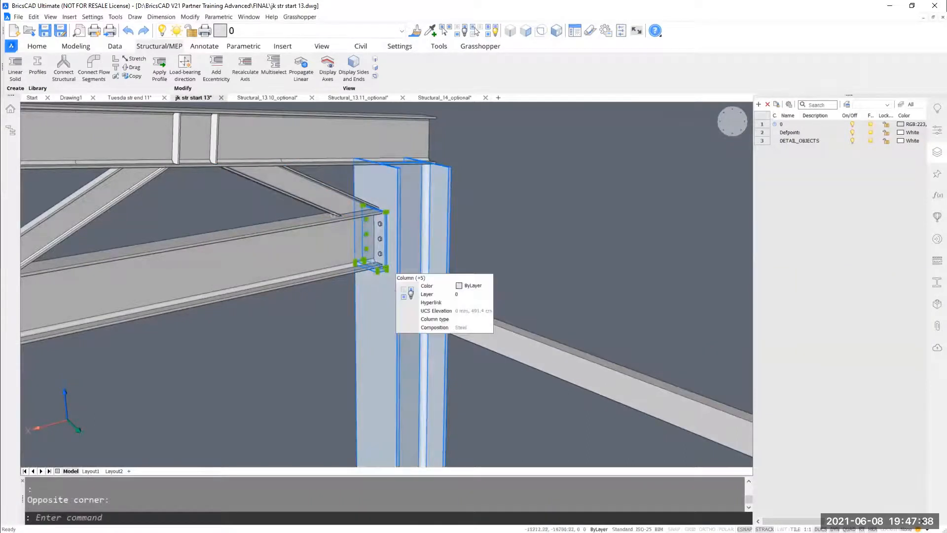
{"action": "key", "text": "Escape"}
Try to form a component from the connection's plates and bolts with BMFORM, and cancel the command.
{"action": "left_click", "coordinate": [330, 176]}
{"action": "left_click", "coordinate": [407, 288]}
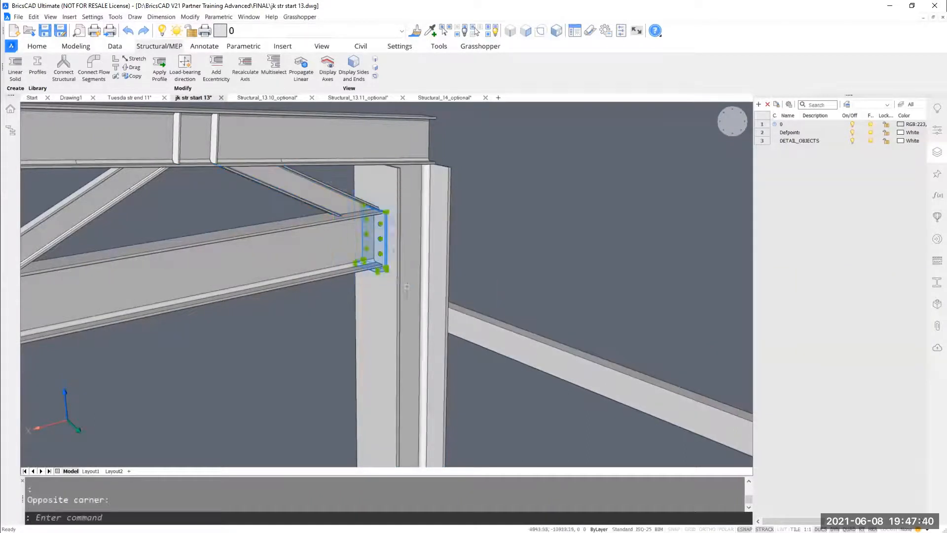
{"action": "middle_click_drag", "start_coordinate": [510, 242], "coordinate": [339, 315], "text": "shift"}
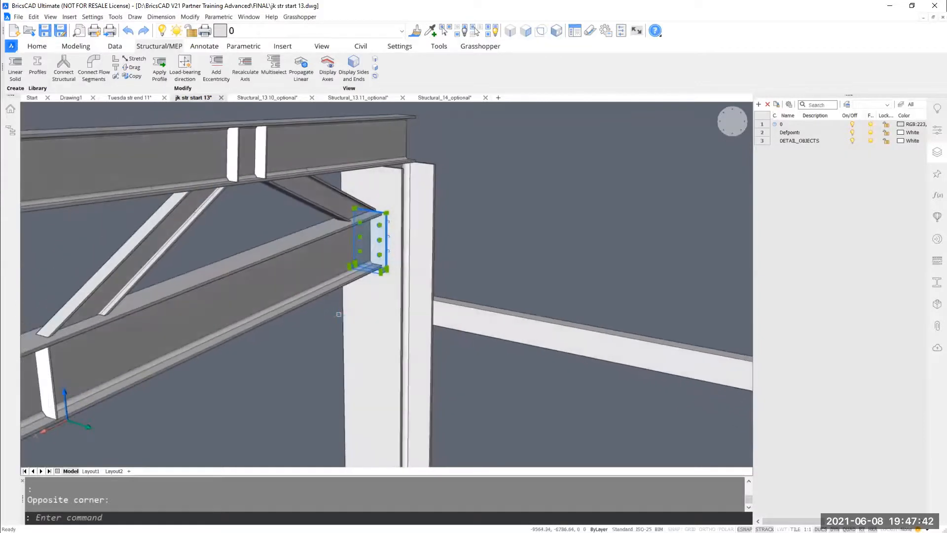
{"action": "type", "text": "BMFORM"}
{"action": "key", "text": "Return"}
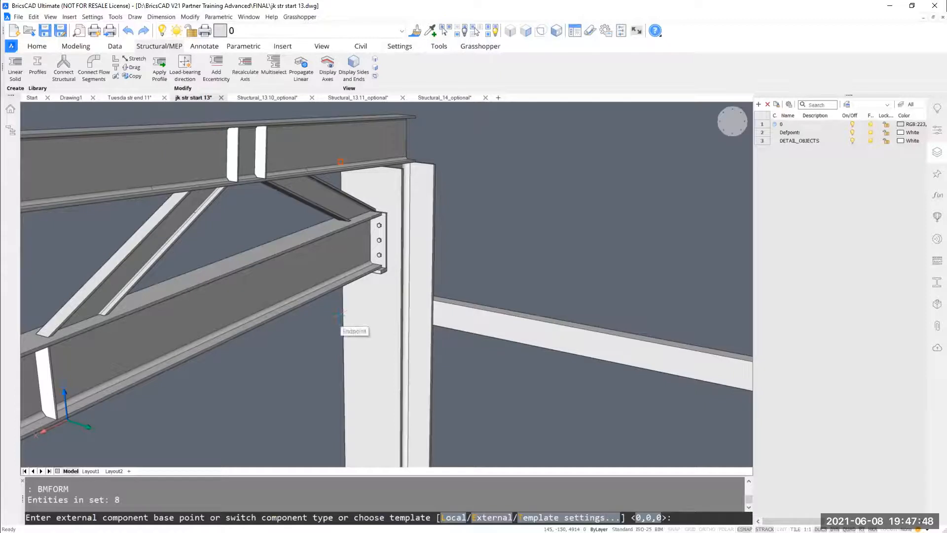
{"action": "key", "text": "Escape"}
Isolate the connection's plates and bolts together with the connected lower beam and column, hiding all other entities.
{"action": "mouse_move", "coordinate": [423, 196]}
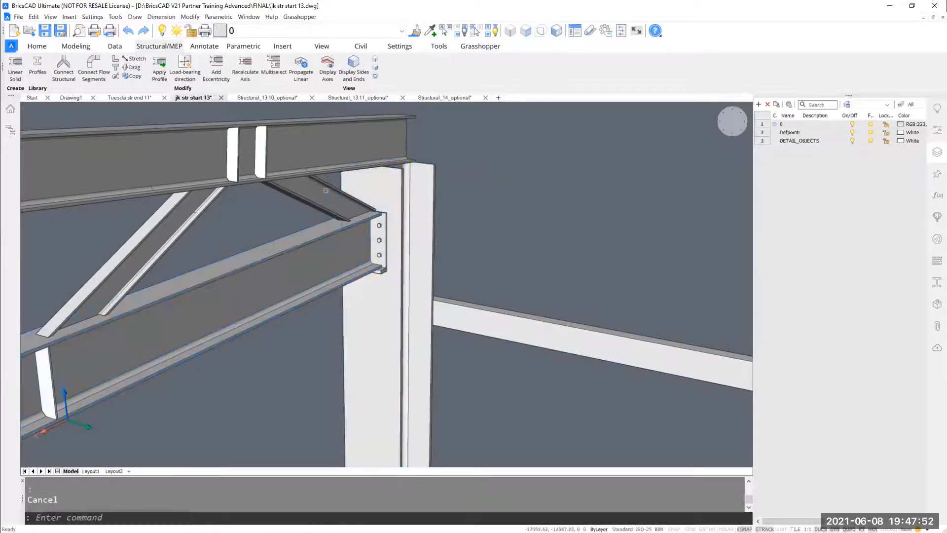
{"action": "left_click", "coordinate": [330, 178]}
{"action": "left_click", "coordinate": [430, 316]}
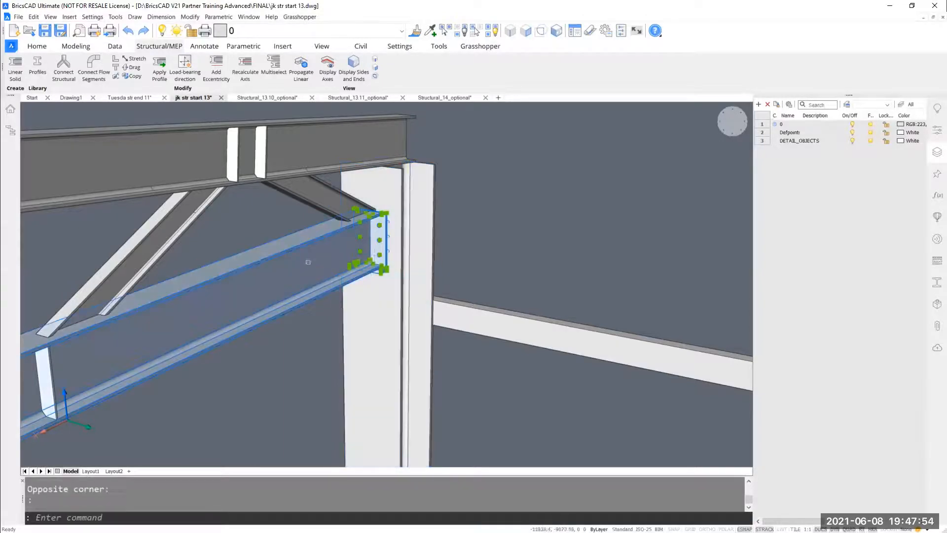
{"action": "left_click", "coordinate": [418, 213]}
{"action": "mouse_move", "coordinate": [434, 228]}
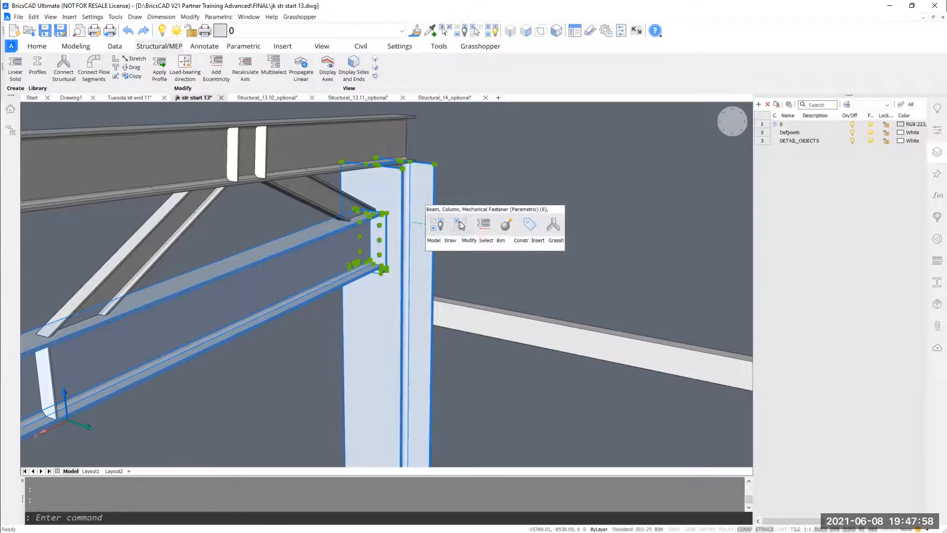
{"action": "left_click", "coordinate": [462, 225]}
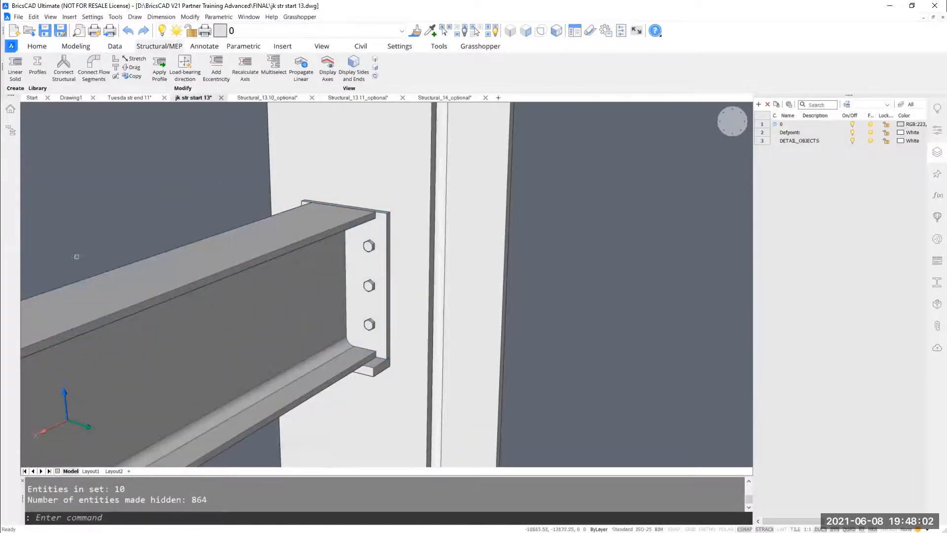
Align the UCS with the column's flange face behind the bolted plate using the Face option, and accept the orientation.
{"action": "middle_click_drag", "start_coordinate": [257, 210], "coordinate": [305, 263]}
{"action": "scroll", "coordinate": [304, 263], "scroll_direction": "down", "scroll_amount": 2}
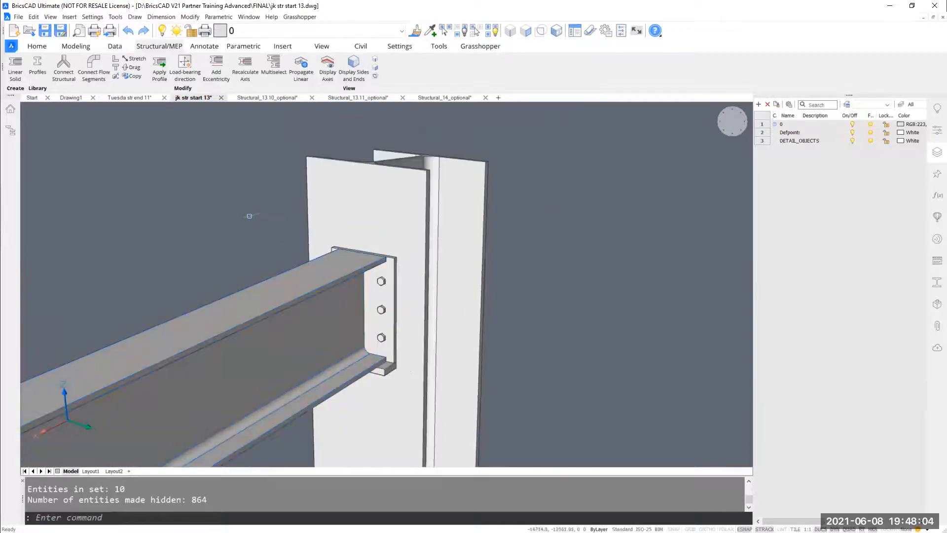
{"action": "type", "text": "ucs"}
{"action": "key", "text": "Return"}
{"action": "type", "text": "f"}
{"action": "key", "text": "Return"}
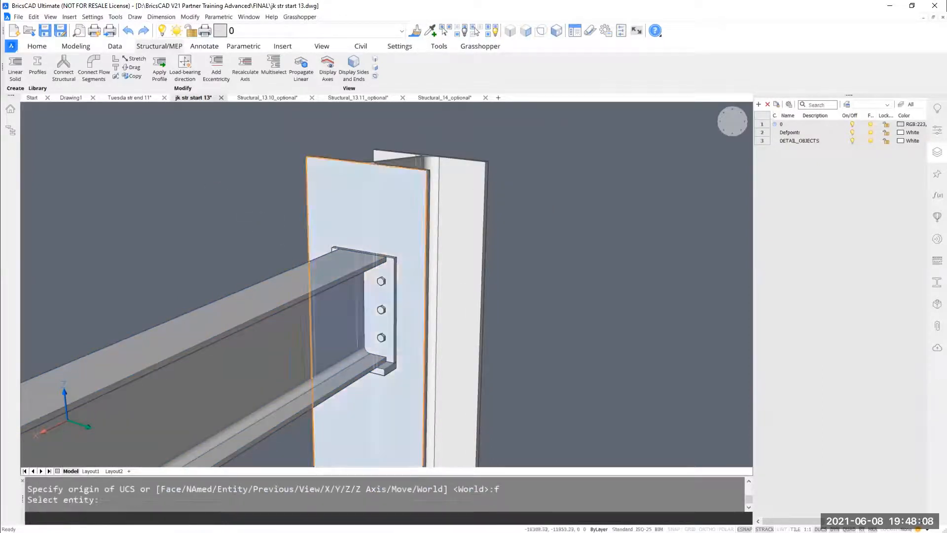
{"action": "left_click", "coordinate": [364, 192]}
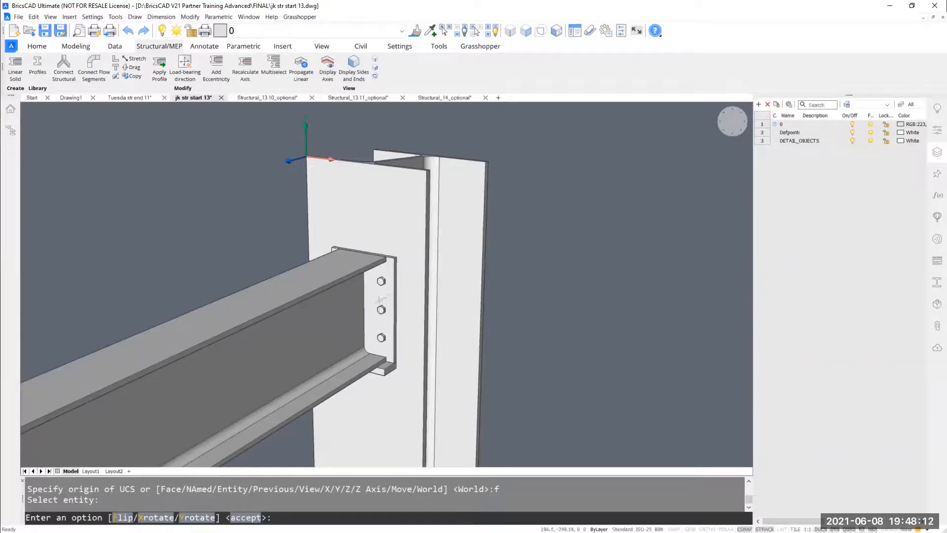
{"action": "key", "text": "Return"}
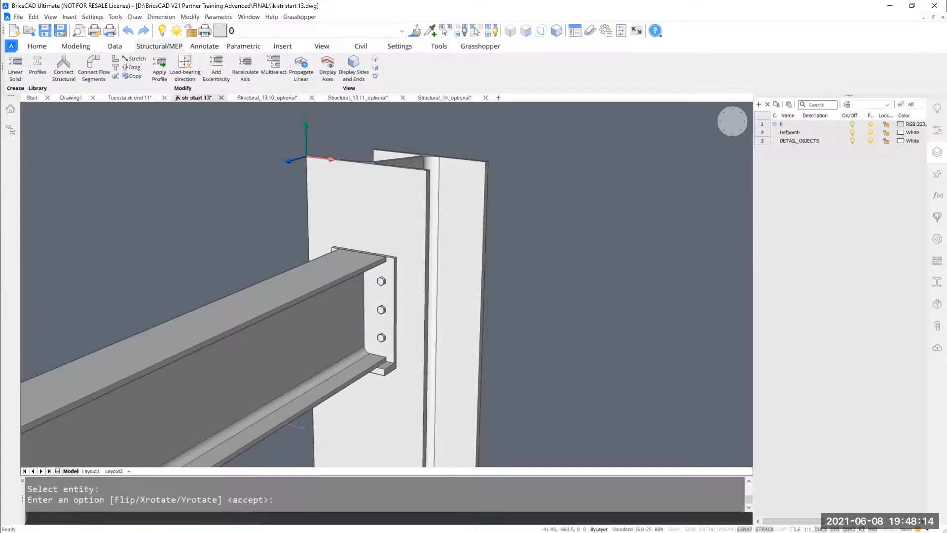
{"action": "mouse_move", "coordinate": [400, 309]}
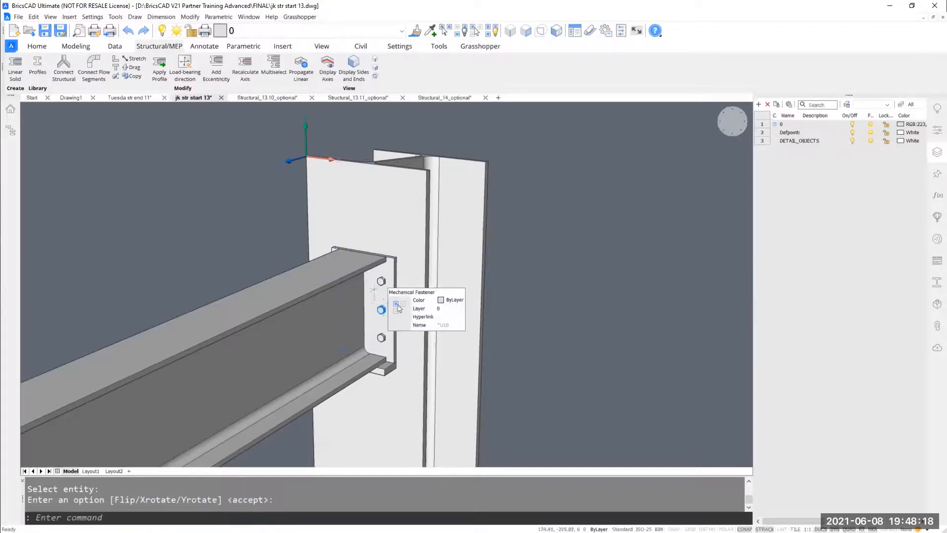
{"action": "mouse_move", "coordinate": [398, 277]}
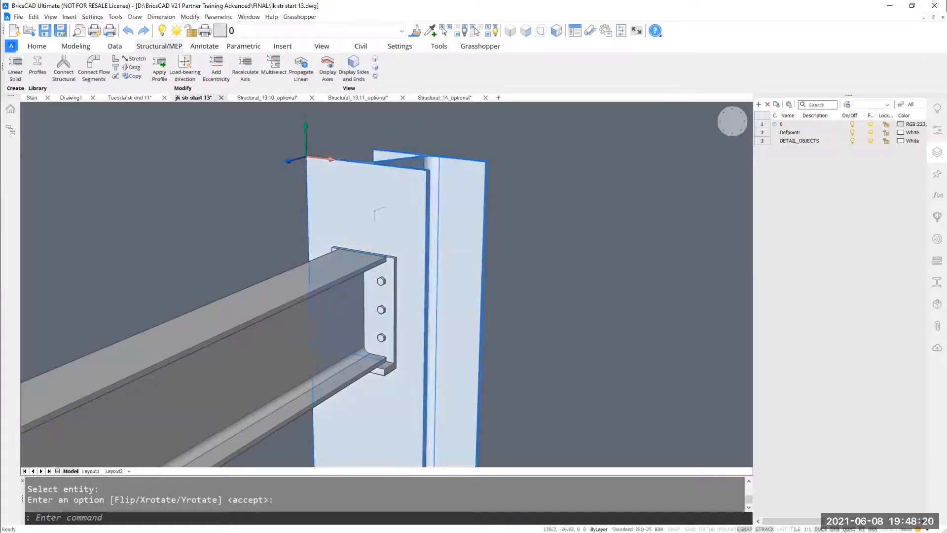
{"action": "mouse_move", "coordinate": [349, 236]}
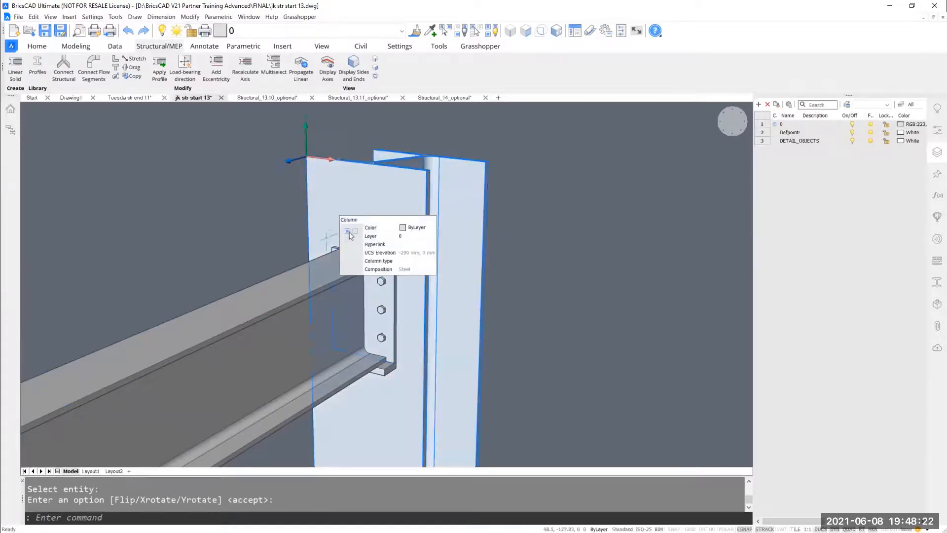
{"action": "key", "text": "Escape"}
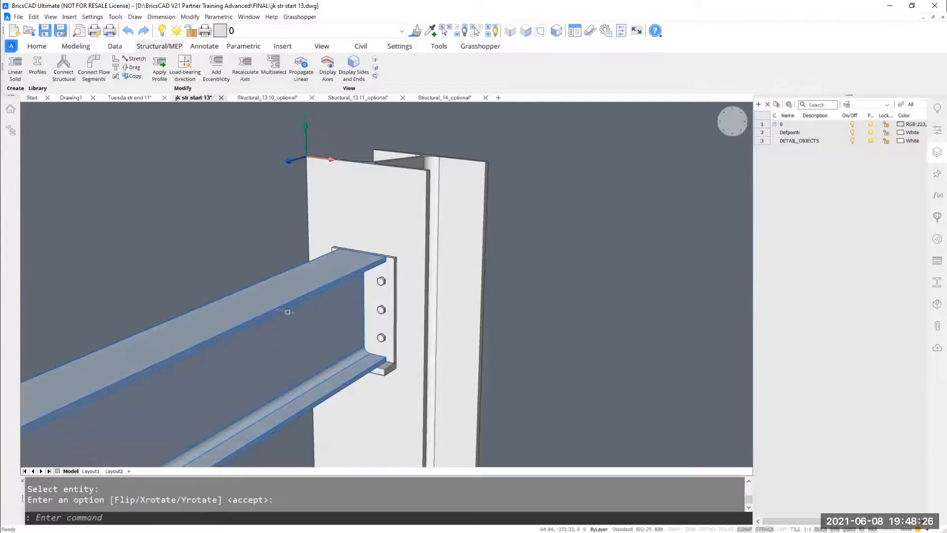
Form a local component named "jk bolted plate comp2" from the connection's plates and bolts, with its base point midway along the plate's upper edge.
{"action": "left_click", "coordinate": [261, 193]}
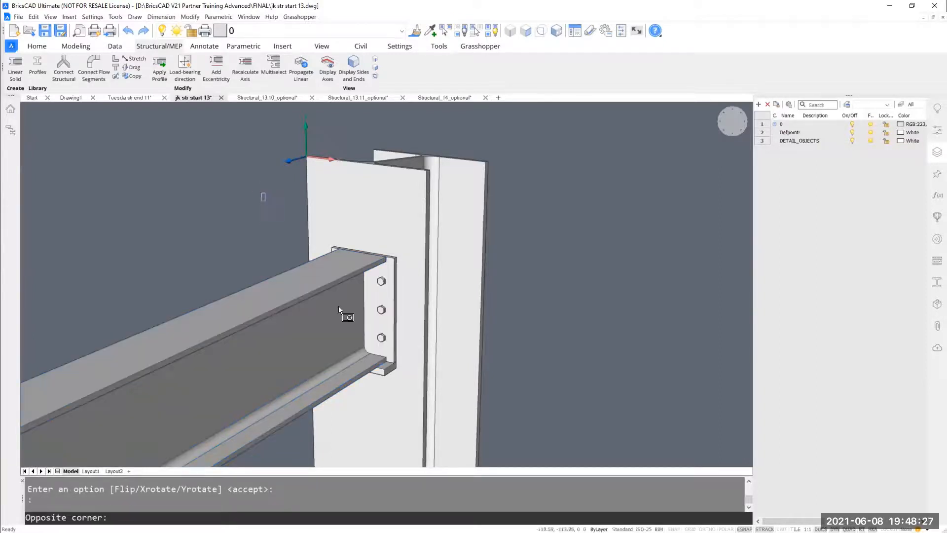
{"action": "left_click", "coordinate": [448, 416]}
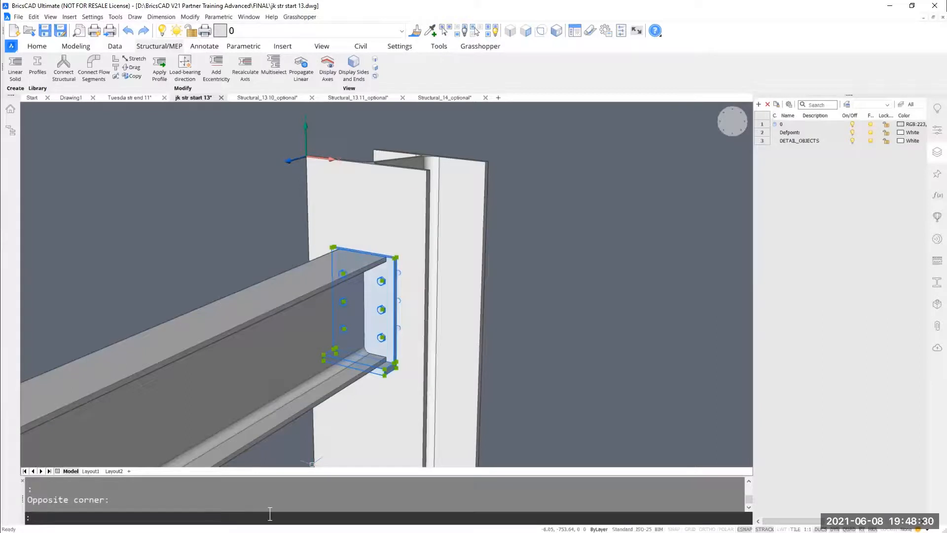
{"action": "type", "text": "bmform"}
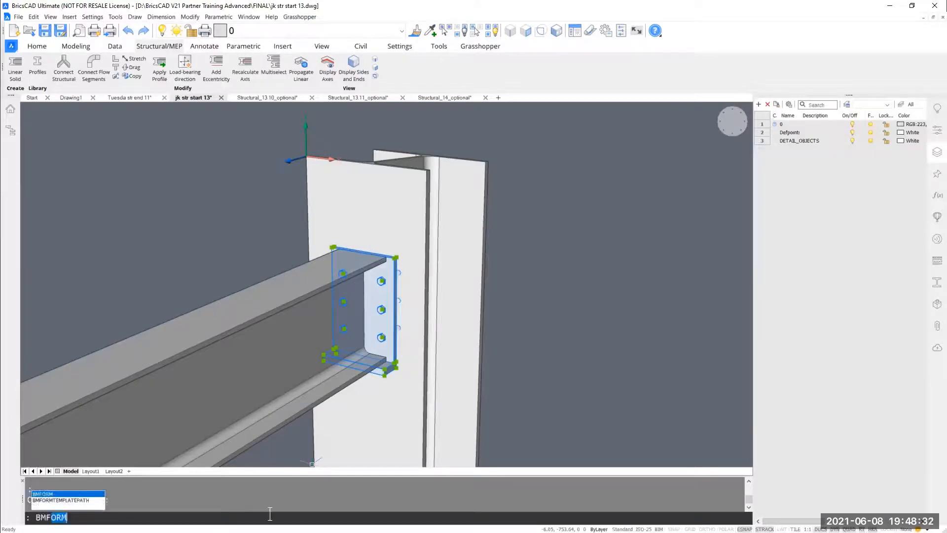
{"action": "key", "text": "Return"}
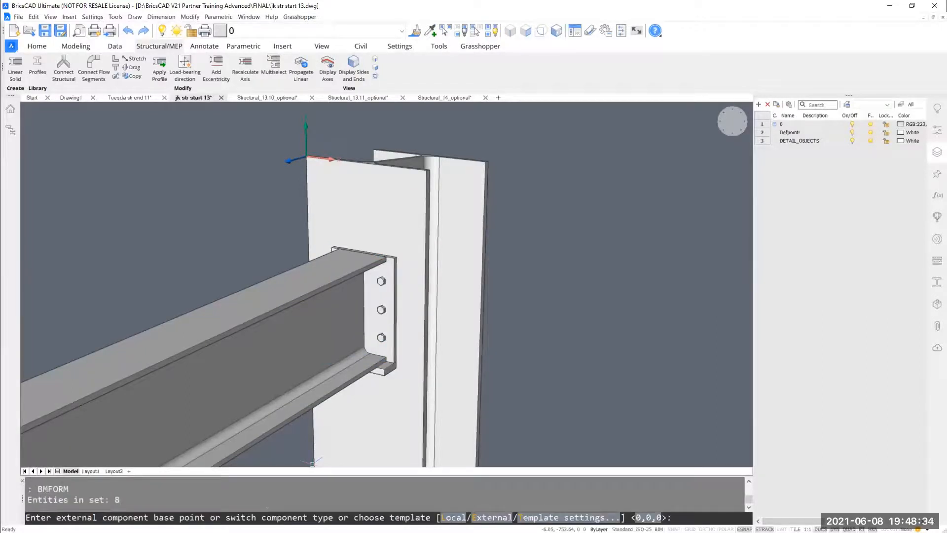
{"action": "type", "text": "L"}
{"action": "key", "text": "Return"}
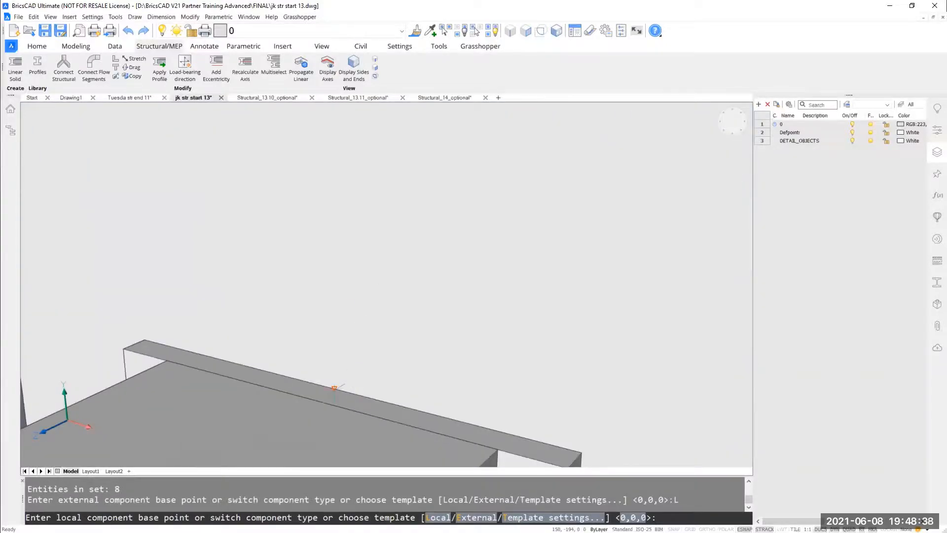
{"action": "left_click", "coordinate": [335, 388]}
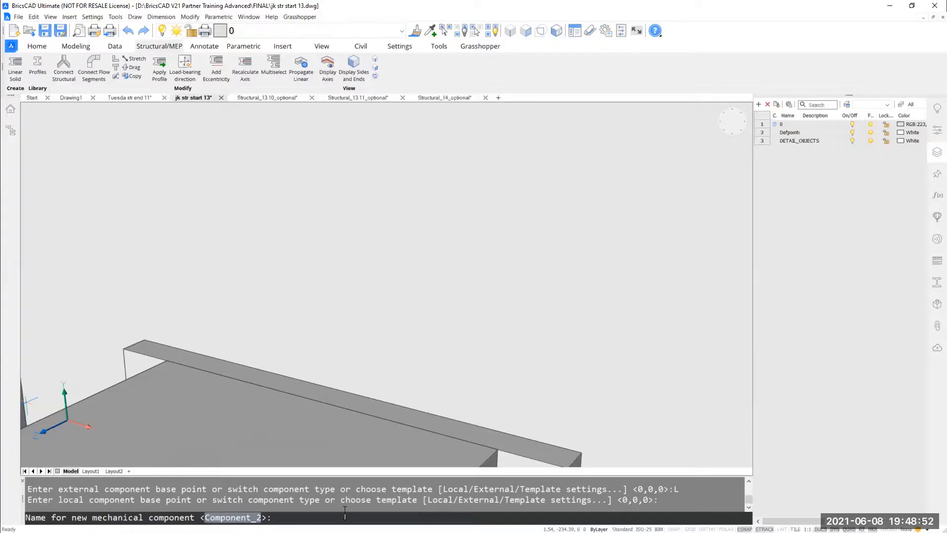
{"action": "type", "text": "jk bolted plate comp2"}
{"action": "key", "text": "Return"}
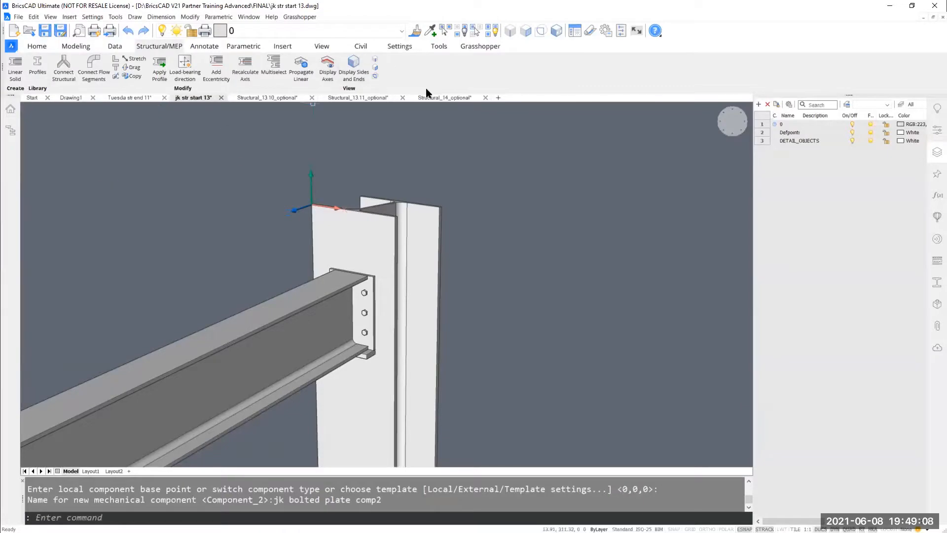
Switch to the Structural_14_optional drawing and examine the bolted plate components at the beam-to-column connections of neighbouring trusses.
{"action": "left_click", "coordinate": [437, 96]}
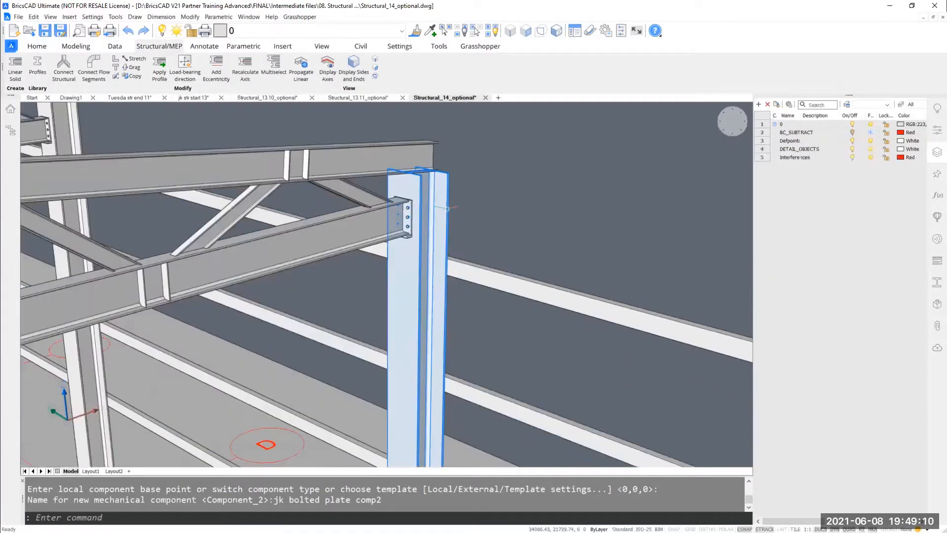
{"action": "scroll", "coordinate": [448, 208], "scroll_direction": "down", "scroll_amount": 5}
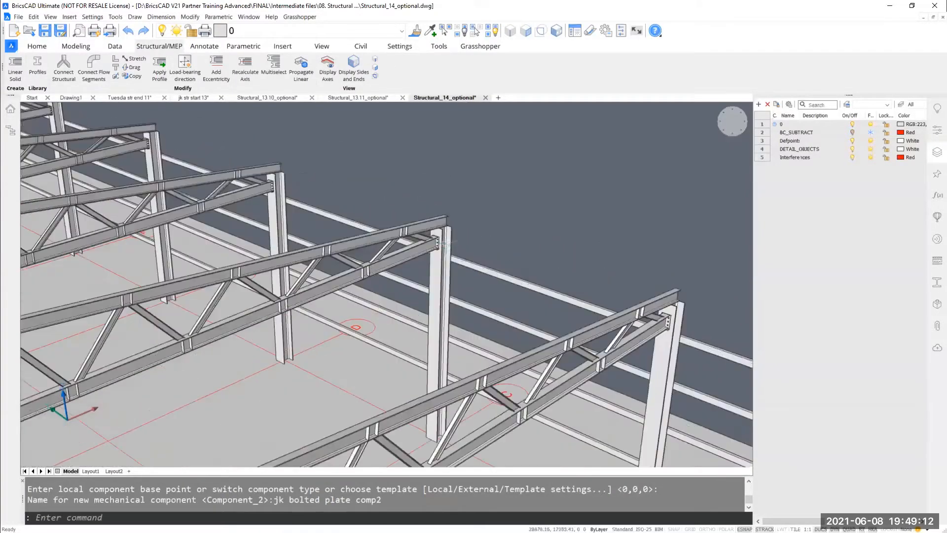
{"action": "scroll", "coordinate": [448, 243], "scroll_direction": "up", "scroll_amount": 5}
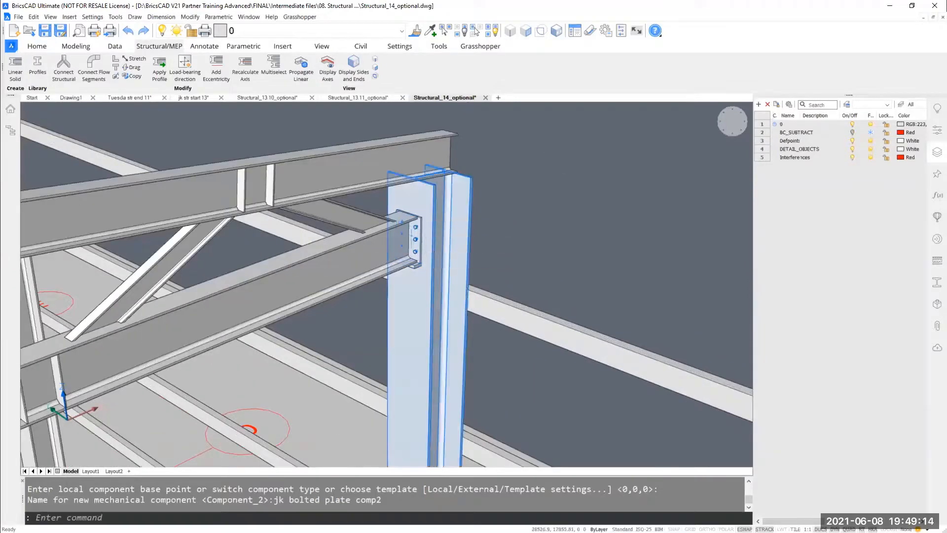
{"action": "mouse_move", "coordinate": [426, 240]}
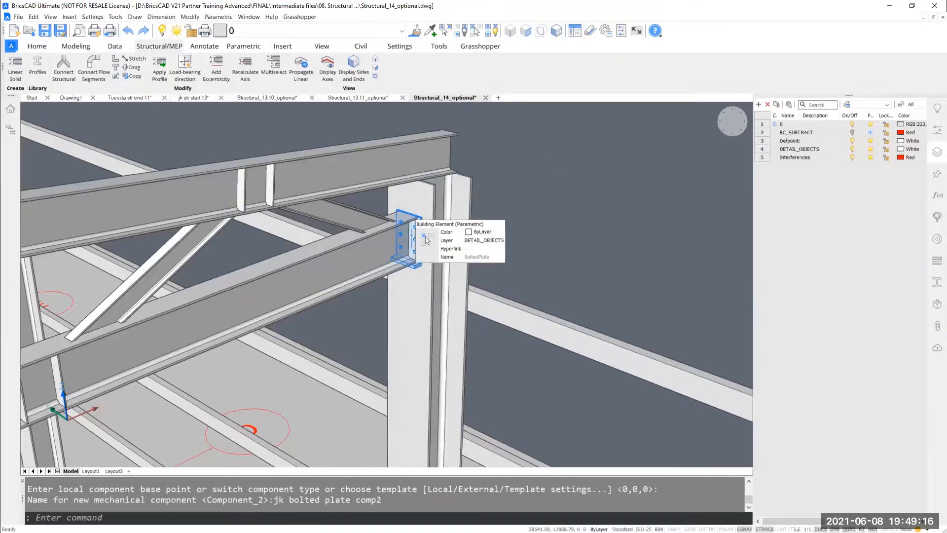
{"action": "scroll", "coordinate": [457, 240], "scroll_direction": "down", "scroll_amount": 4}
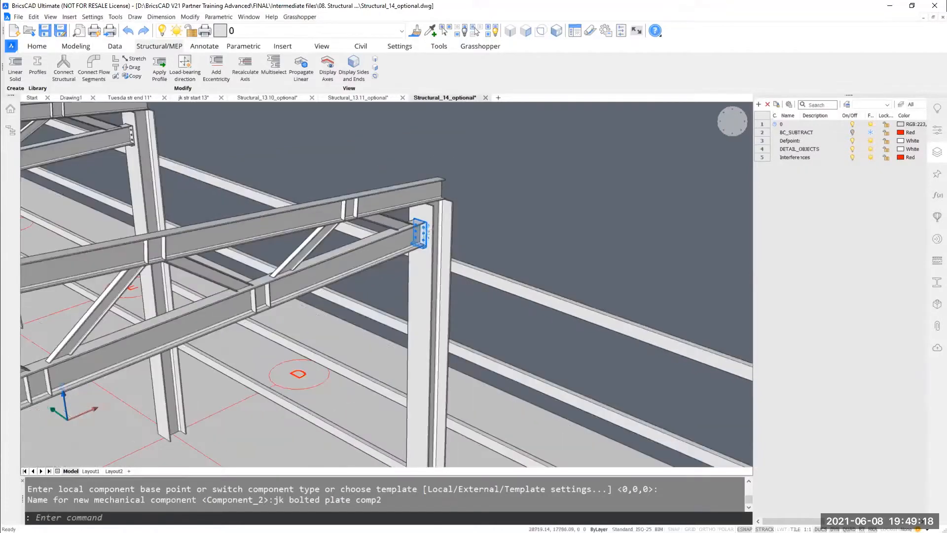
{"action": "scroll", "coordinate": [456, 240], "scroll_direction": "up", "scroll_amount": 5}
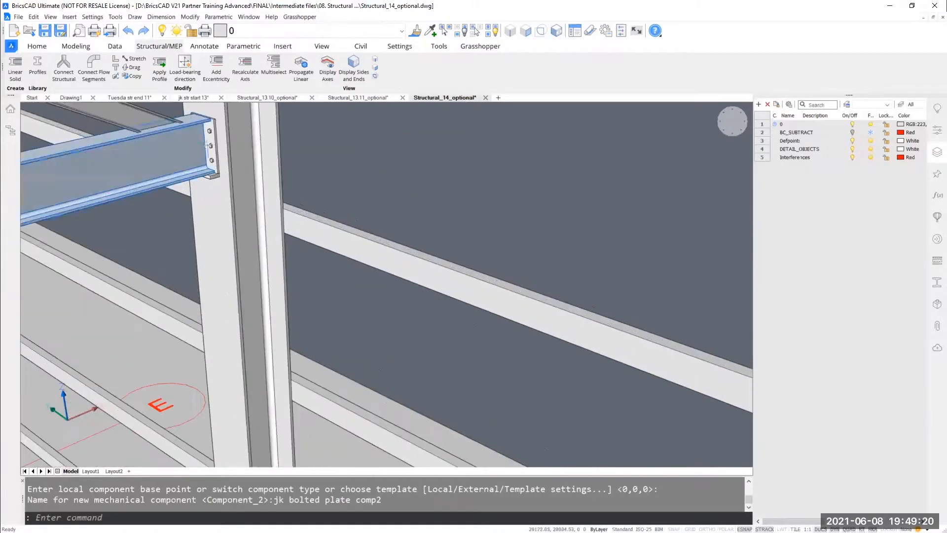
{"action": "mouse_move", "coordinate": [224, 146]}
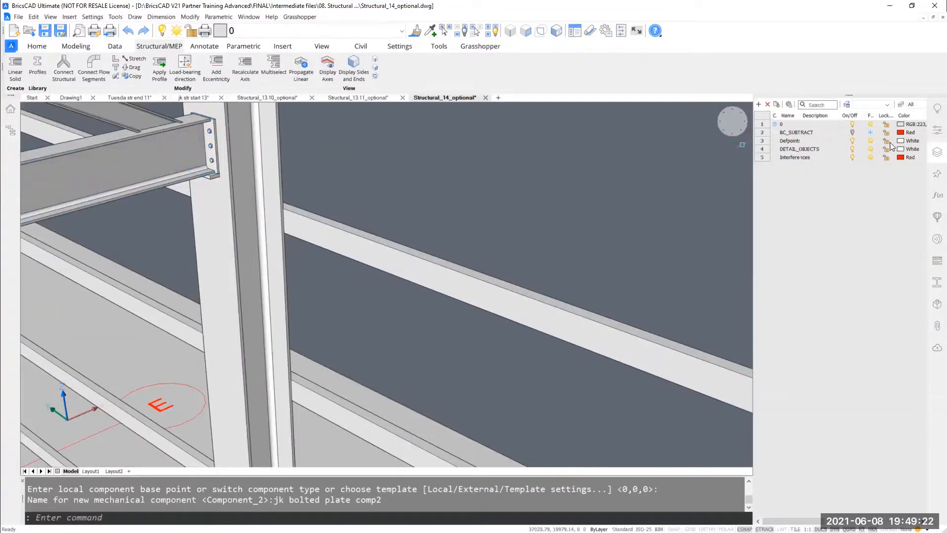
Open the JK boltedplate Comp2 detail from the detail library to view its contents, and close it without saving.
{"action": "left_click", "coordinate": [936, 239]}
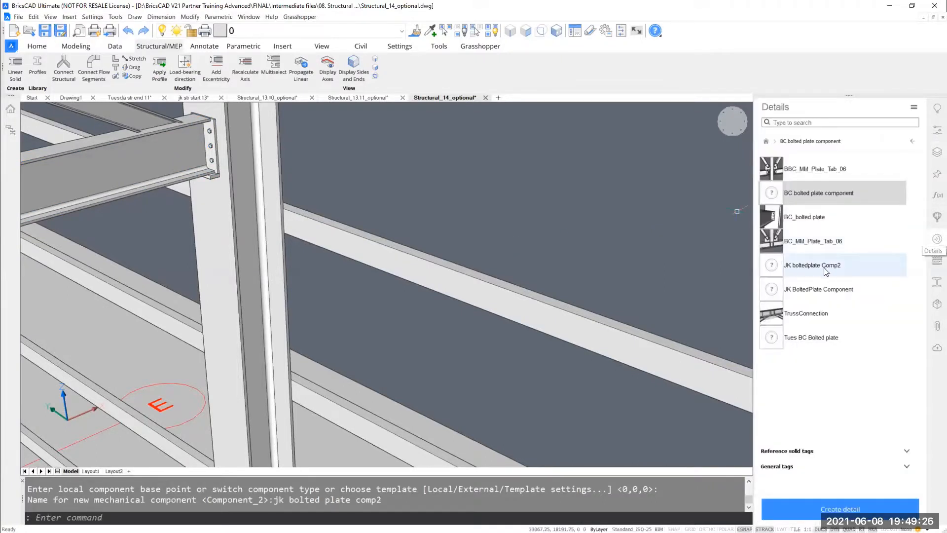
{"action": "left_click", "coordinate": [825, 266]}
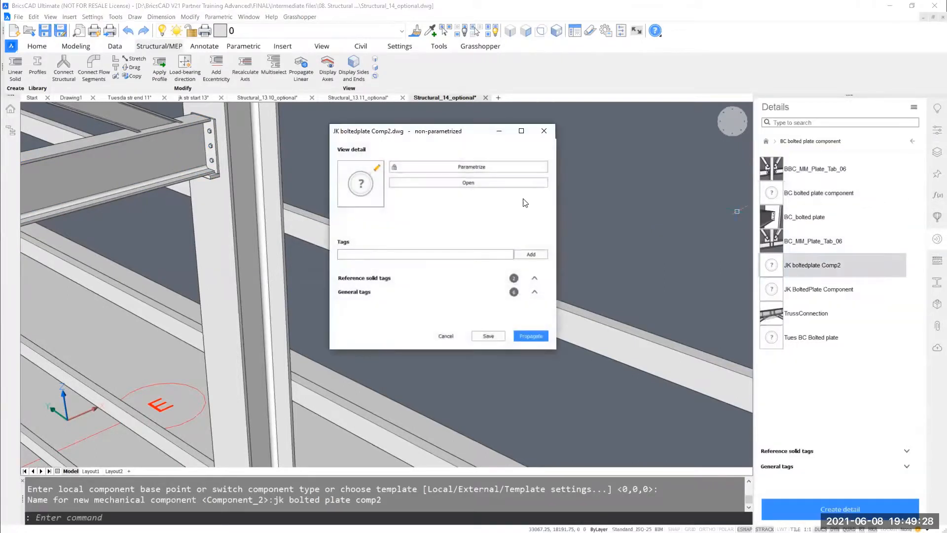
{"action": "left_click", "coordinate": [511, 183]}
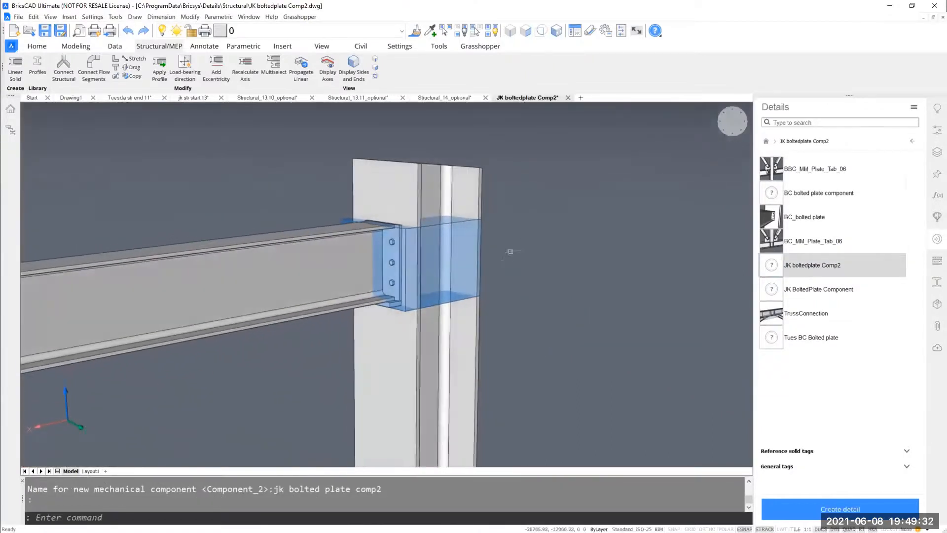
{"action": "left_click", "coordinate": [568, 97]}
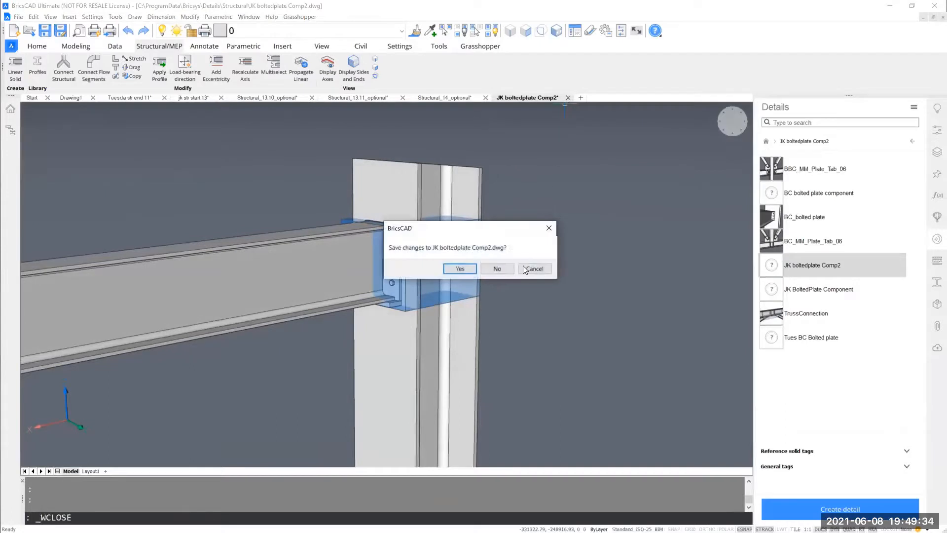
{"action": "left_click", "coordinate": [493, 268]}
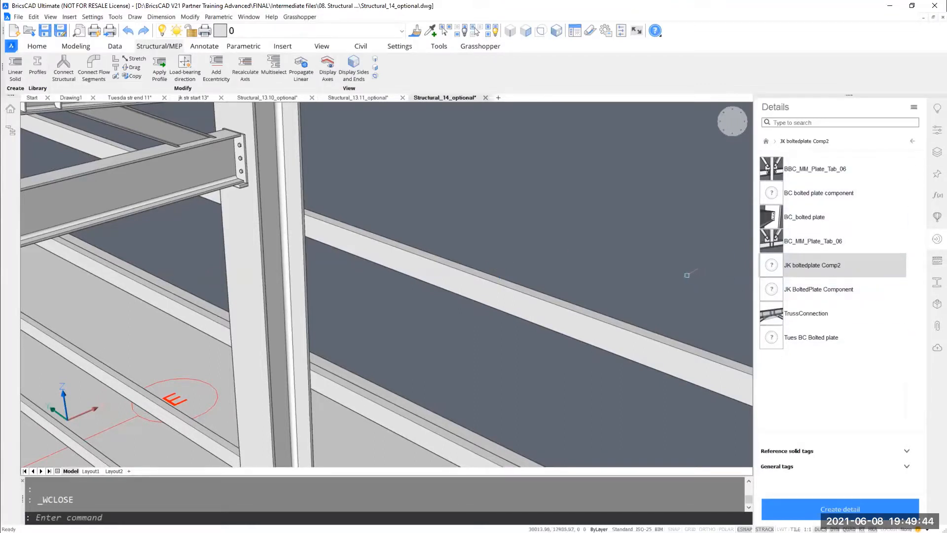
Hide the bolted plate component at a beam-to-column connection and examine the bolt holes cut in the column flange.
{"action": "scroll", "coordinate": [687, 275], "scroll_direction": "down", "scroll_amount": 8}
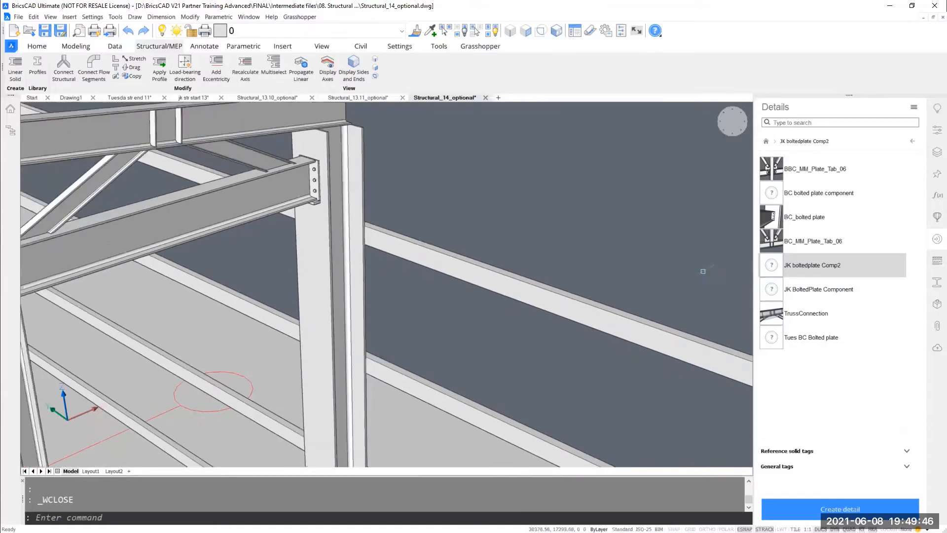
{"action": "scroll", "coordinate": [532, 252], "scroll_direction": "up", "scroll_amount": 2}
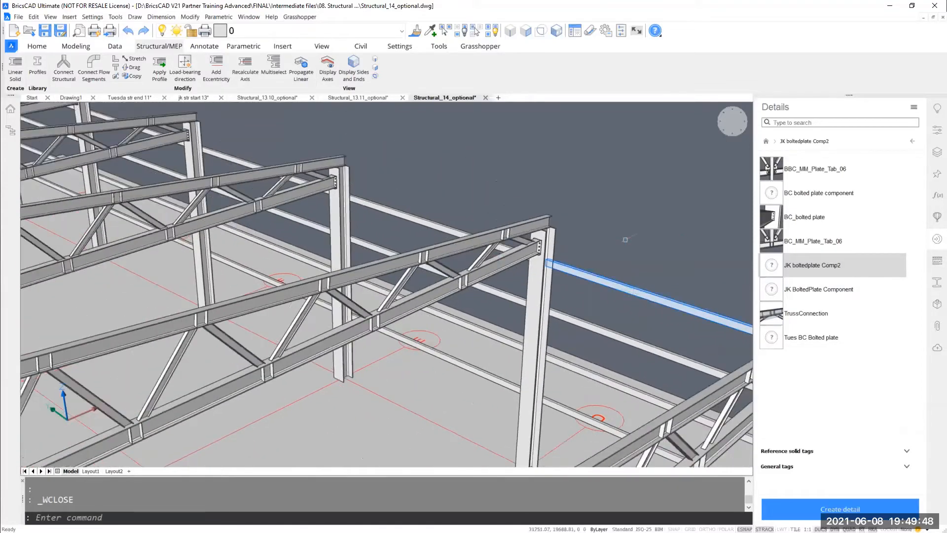
{"action": "scroll", "coordinate": [534, 253], "scroll_direction": "up", "scroll_amount": 5}
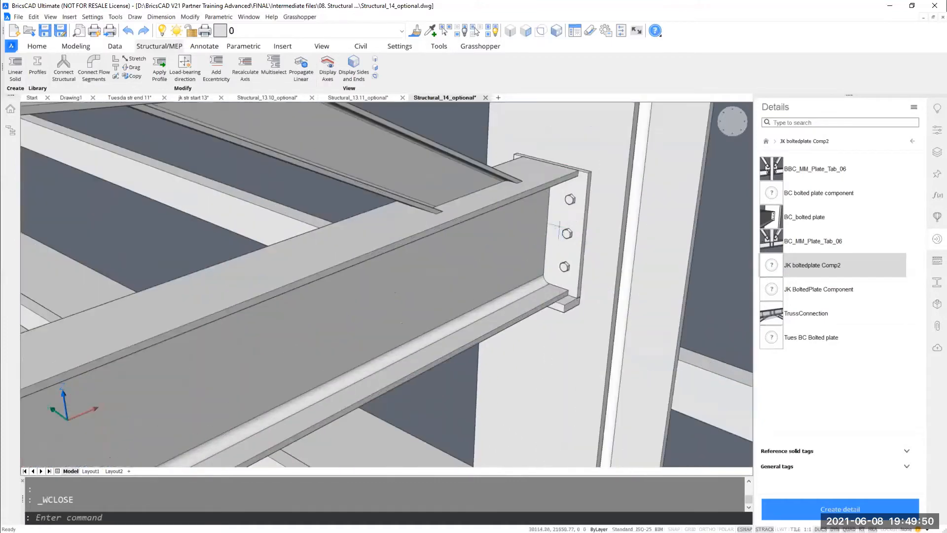
{"action": "mouse_move", "coordinate": [567, 231]}
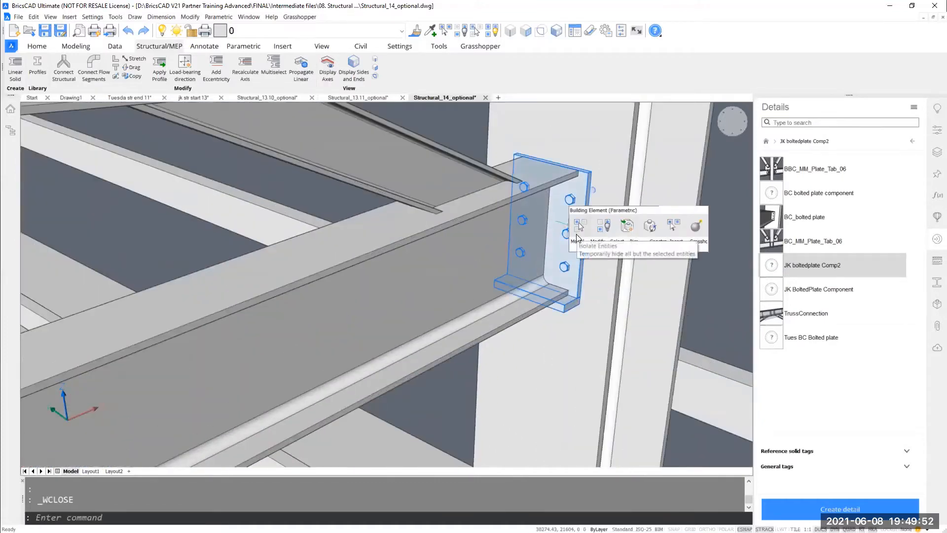
{"action": "left_click", "coordinate": [604, 228]}
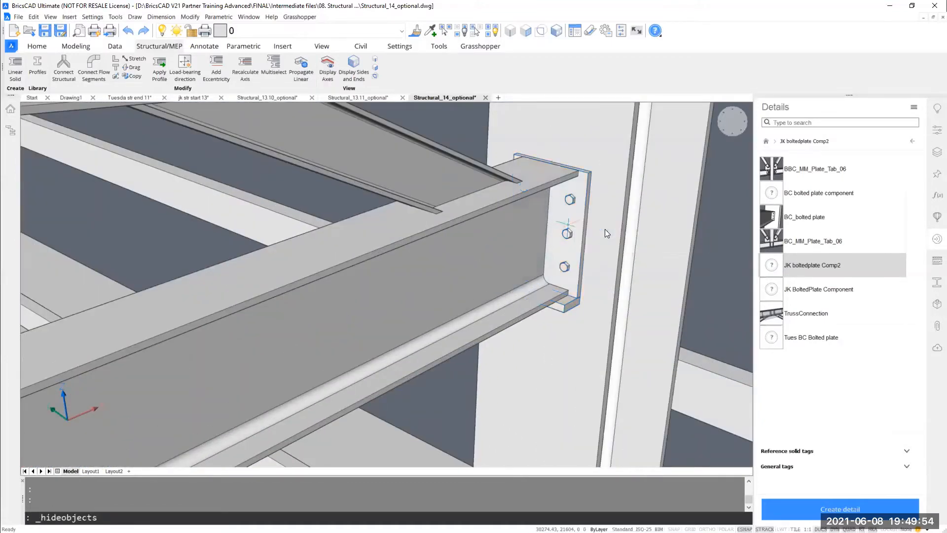
{"action": "scroll", "coordinate": [591, 223], "scroll_direction": "up", "scroll_amount": 8}
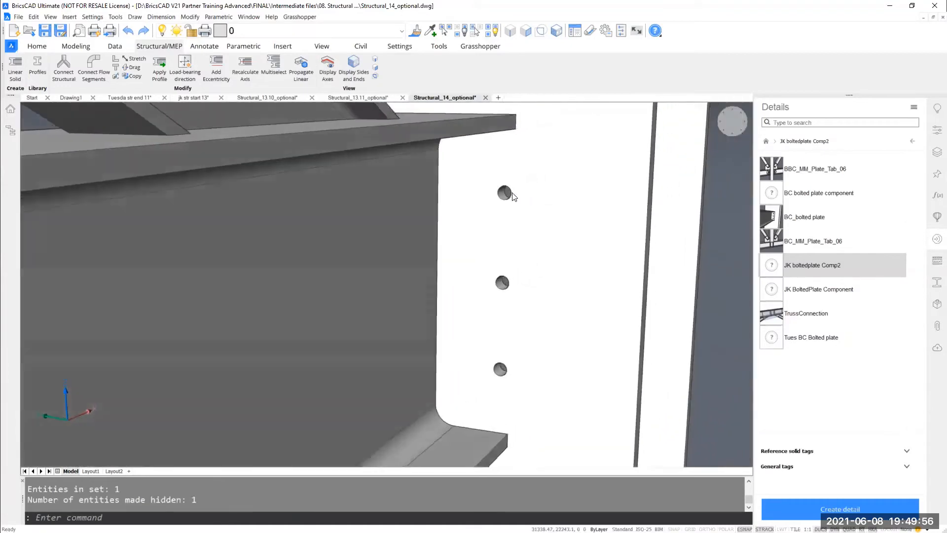
{"action": "scroll", "coordinate": [488, 207], "scroll_direction": "down", "scroll_amount": 8}
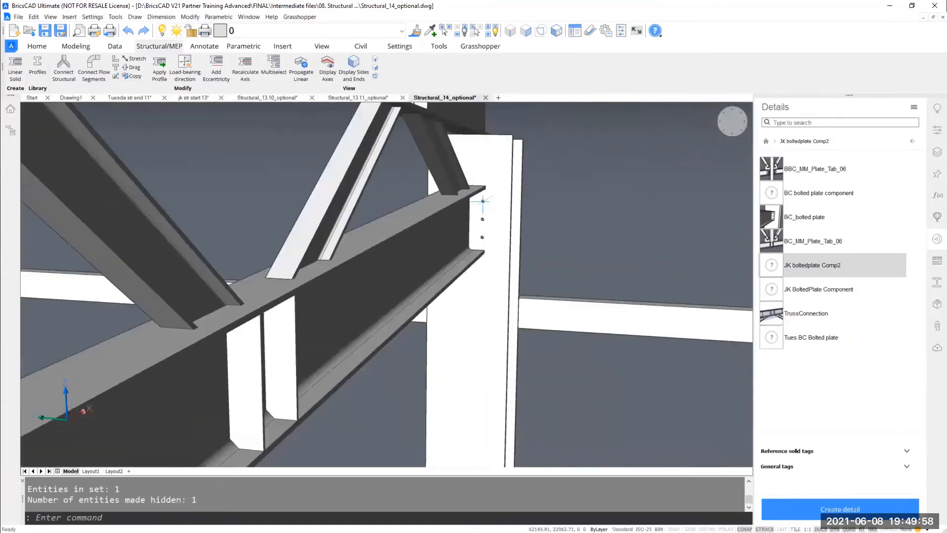
Undo the view changes and the hiding of the bolted plate component.
{"action": "scroll", "coordinate": [488, 207], "scroll_direction": "down", "scroll_amount": 5}
{"action": "key", "text": "ctrl+z"}
{"action": "key", "text": "ctrl+z"}
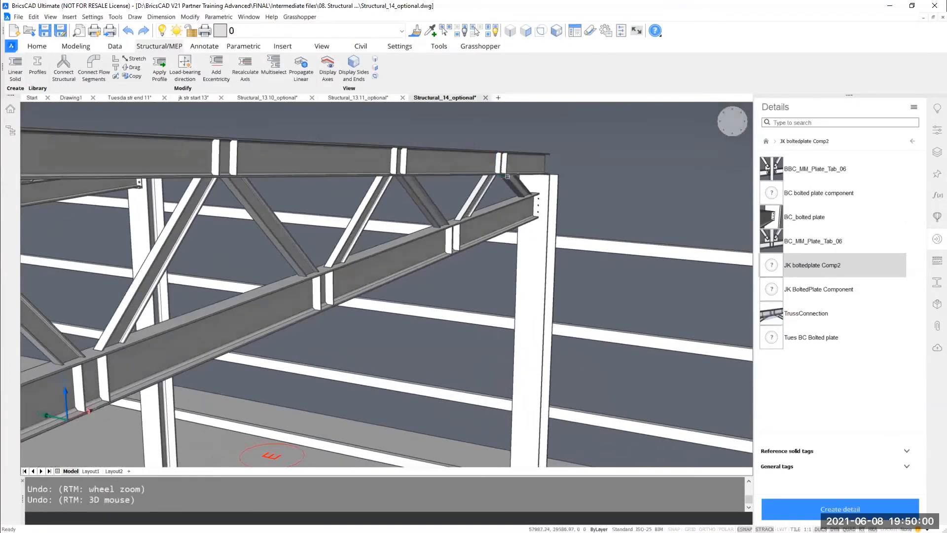
{"action": "key", "text": "ctrl+z"}
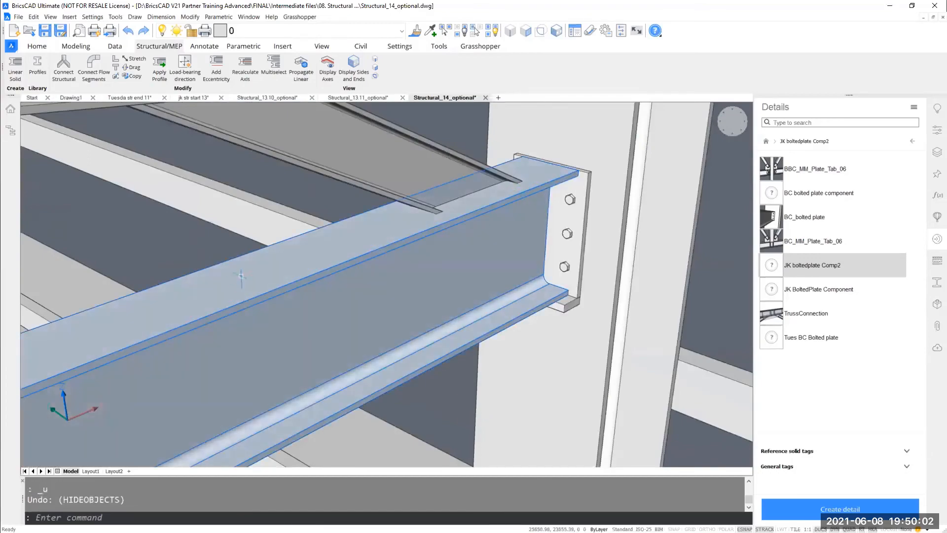